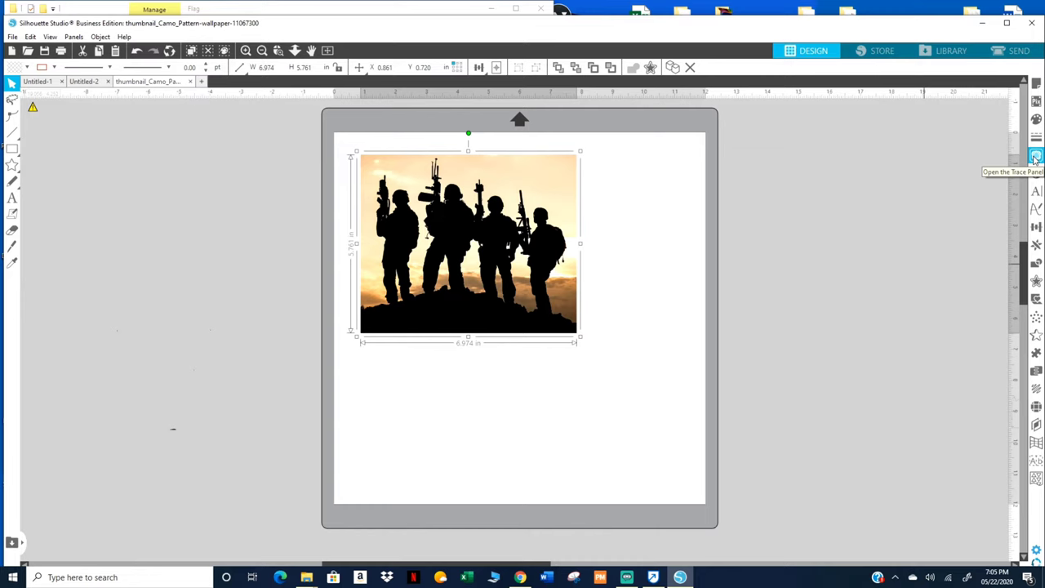
Open the trace settings and start a trace-area selection while clearing the soldiers photo.
click(1035, 156)
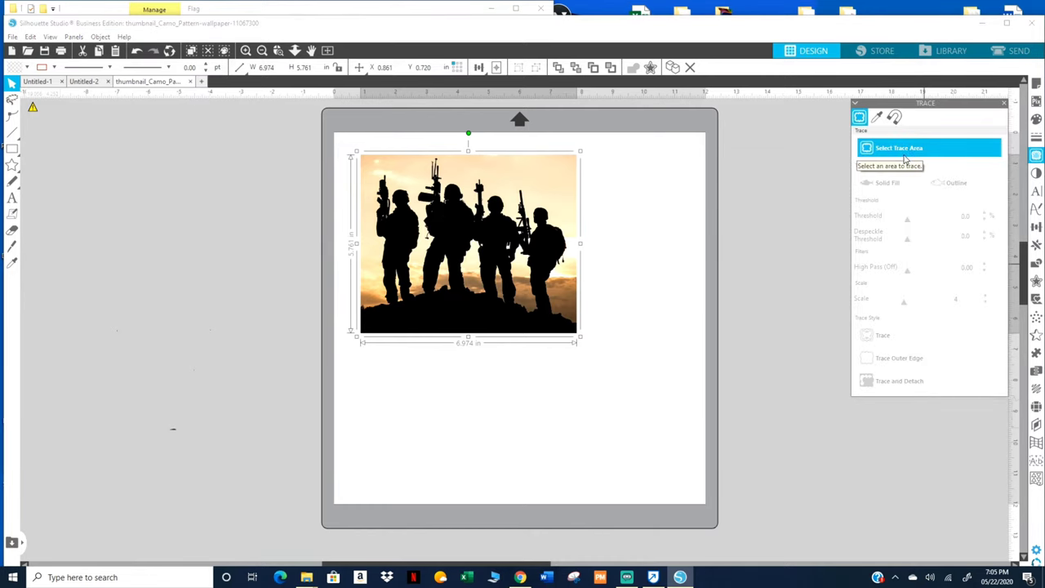
click(899, 152)
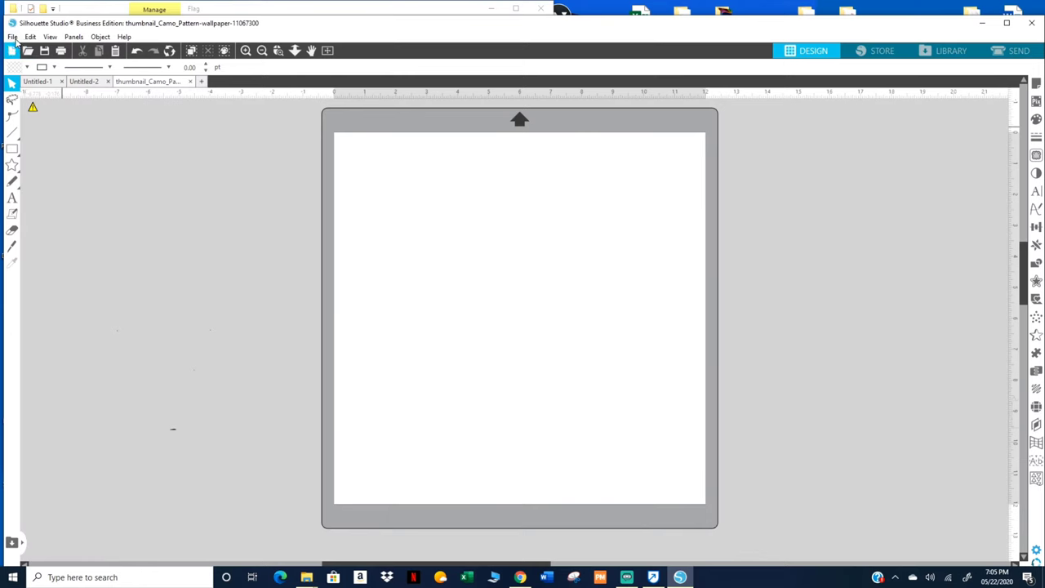
Merge Military Silhouette Soldiers.PNG onto the mat and enlarge it to about 6.97 in wide.
click(12, 37)
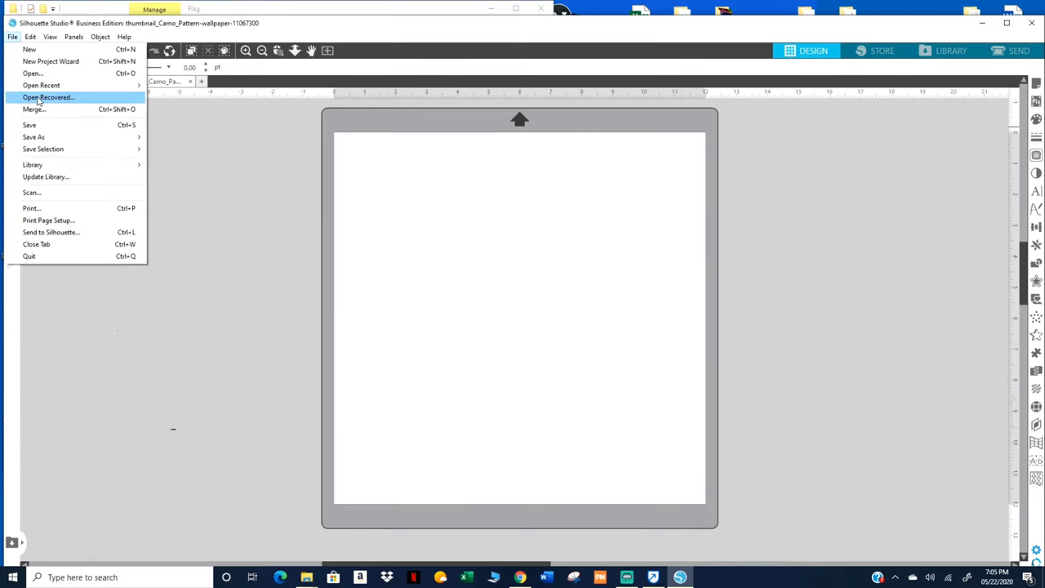
click(34, 108)
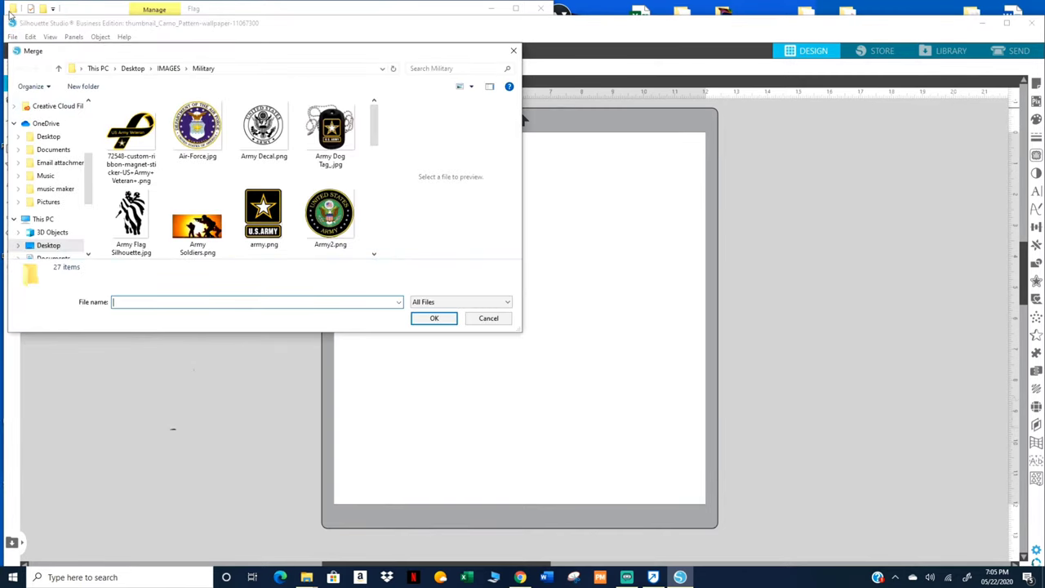
scroll(249, 167, down, 5)
scroll(243, 208, down, 1)
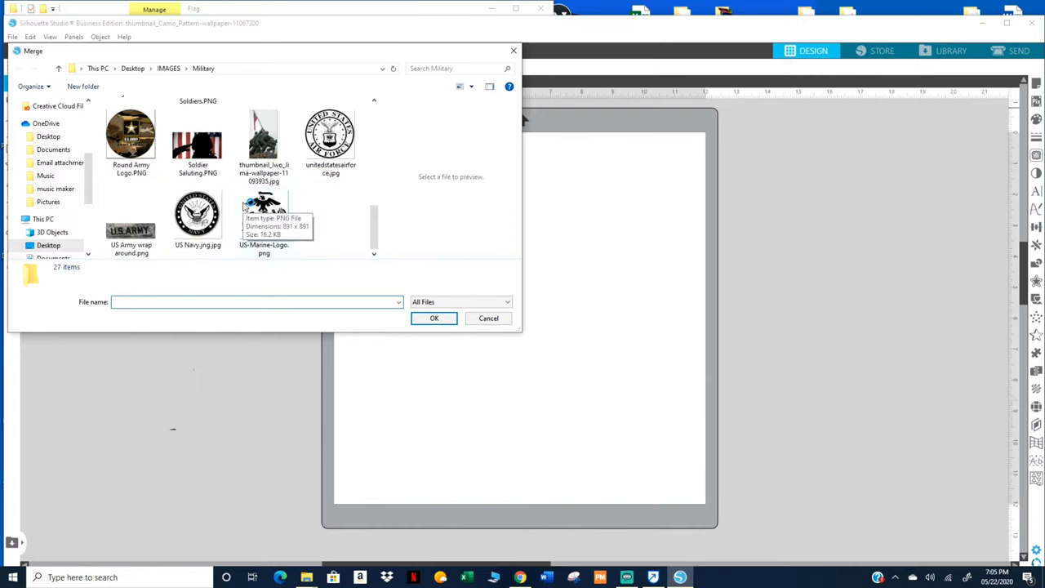
scroll(253, 213, up, 3)
scroll(253, 212, down, 2)
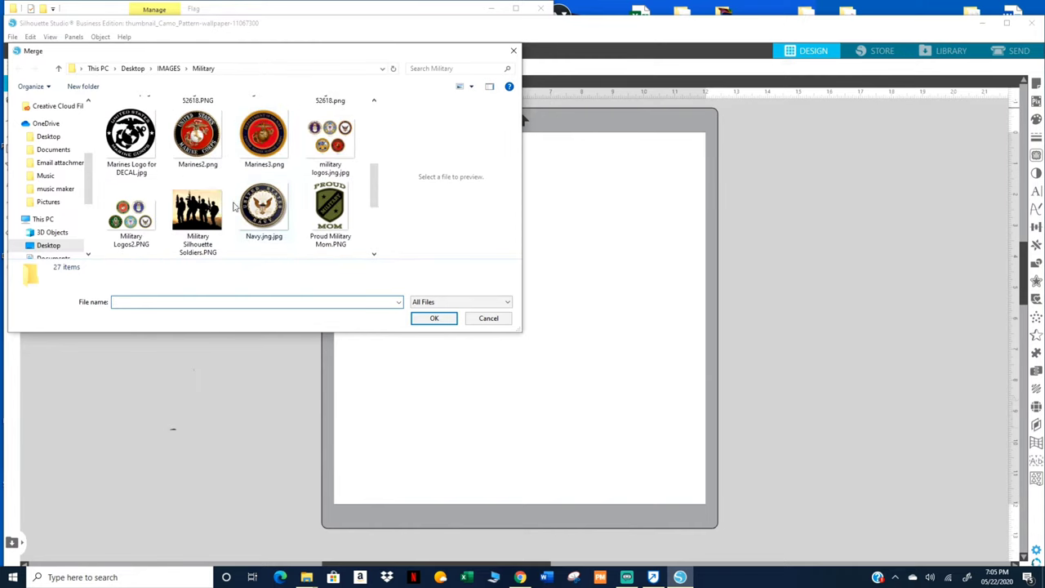
double_click(201, 206)
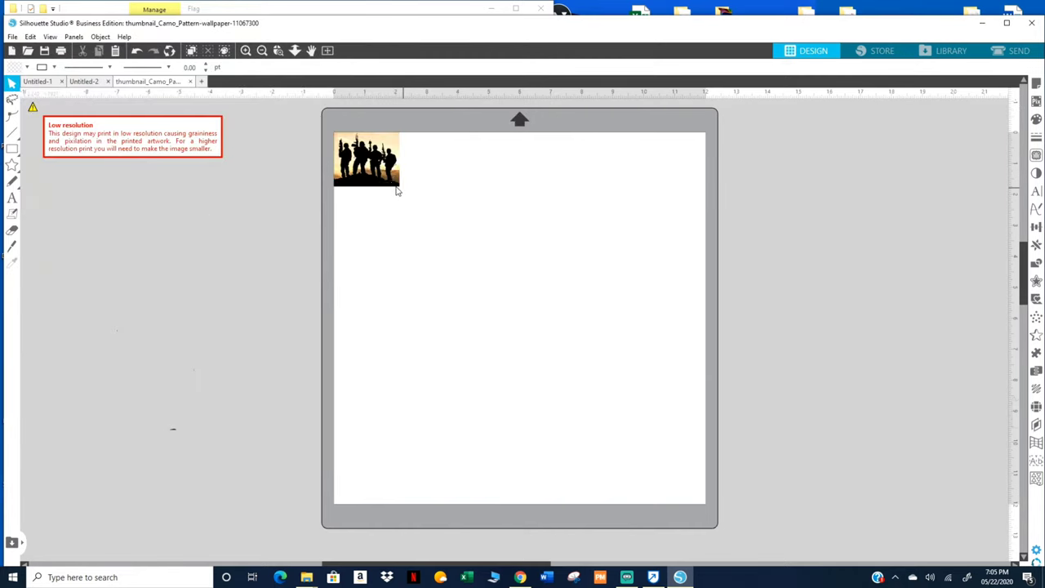
drag(407, 194, 562, 310)
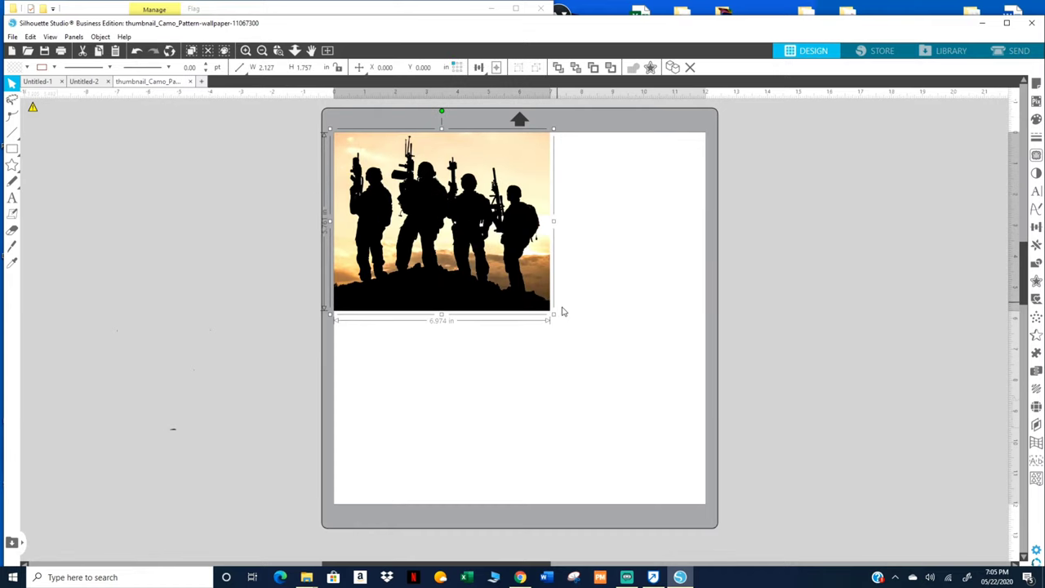
drag(490, 245, 513, 267)
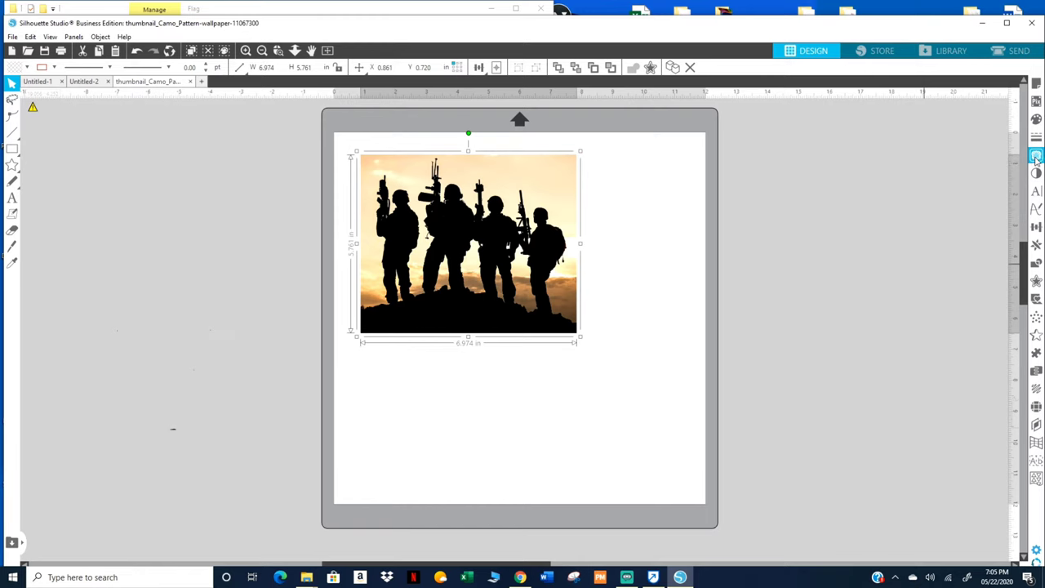
Mark the whole soldiers photo as the trace area and lower the threshold to 25%.
click(1035, 156)
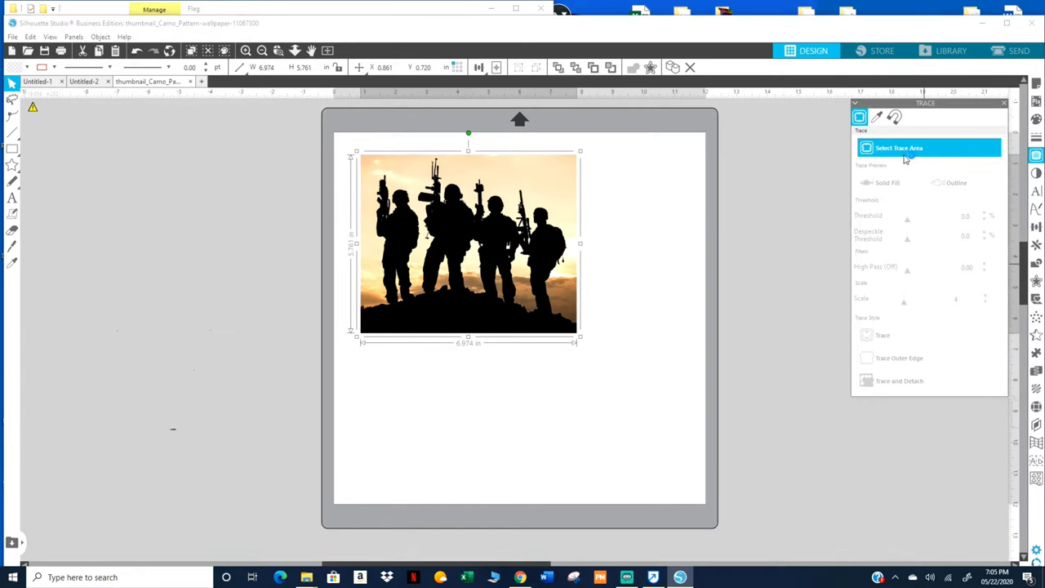
click(896, 152)
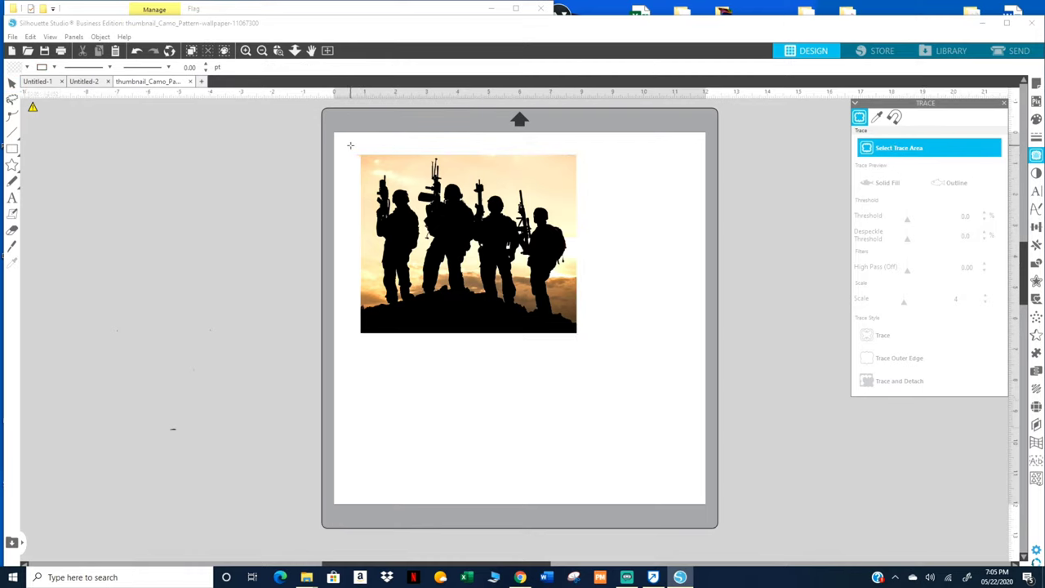
mouse_move(351, 147)
mouse_down()
mouse_move(596, 352)
mouse_move(638, 362)
mouse_up()
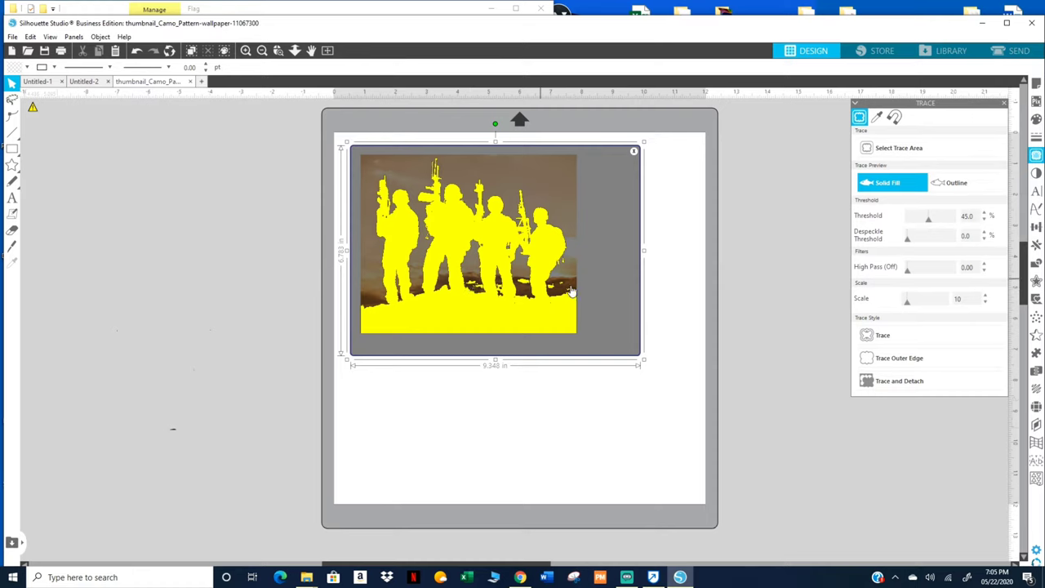
click(985, 221)
click(985, 221)
click(985, 221)
click(985, 221)
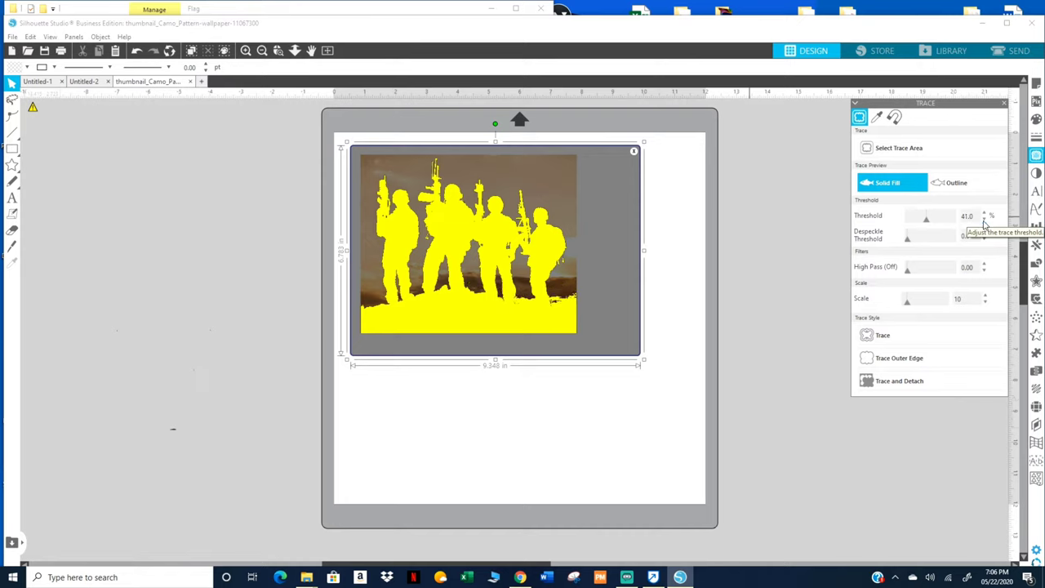
click(985, 221)
click(985, 221)
click(985, 220)
click(985, 220)
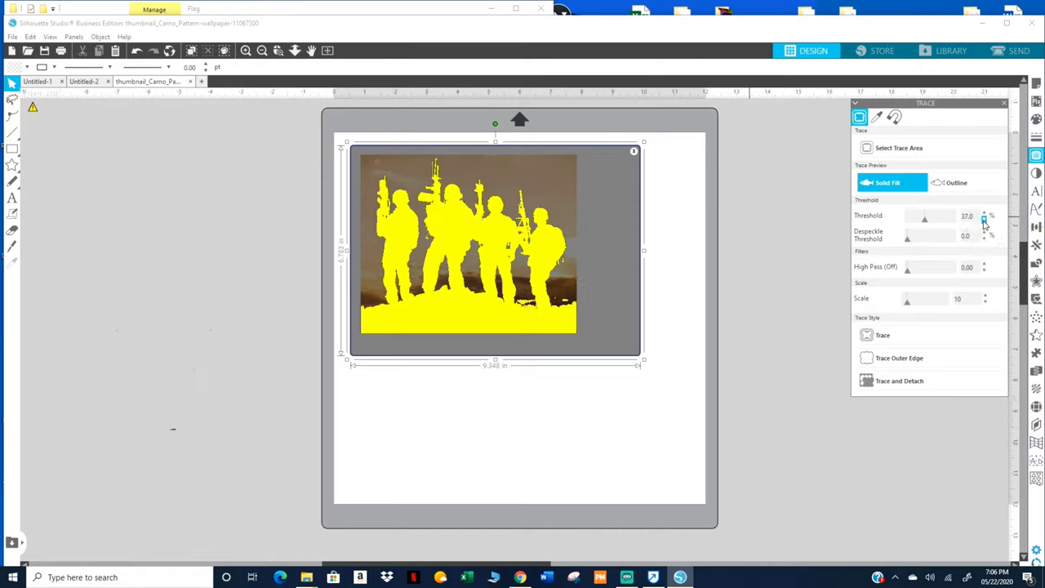
click(985, 221)
click(985, 220)
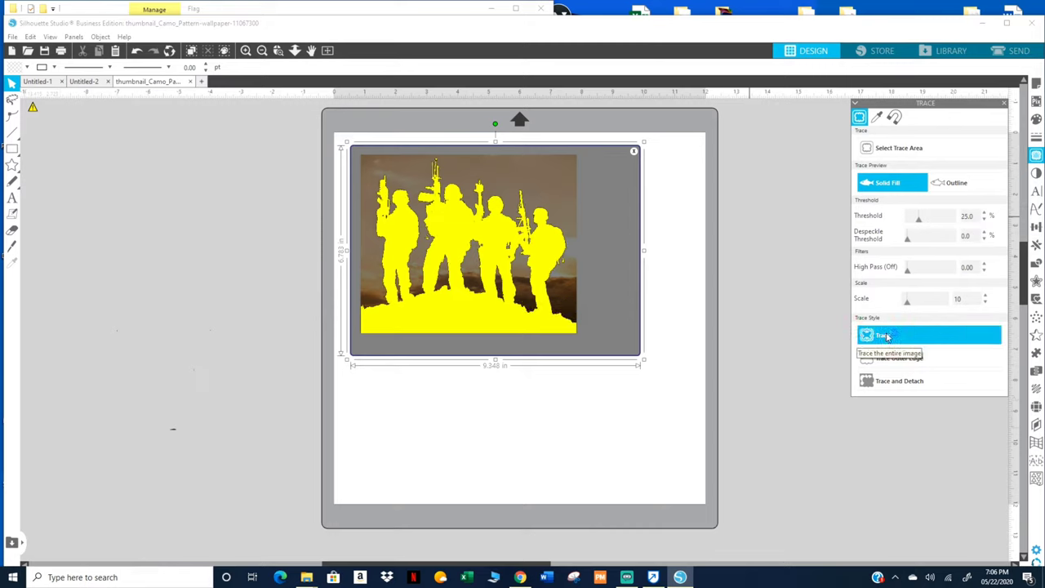
Trace the soldiers into red cut lines and delete the original photo.
click(887, 336)
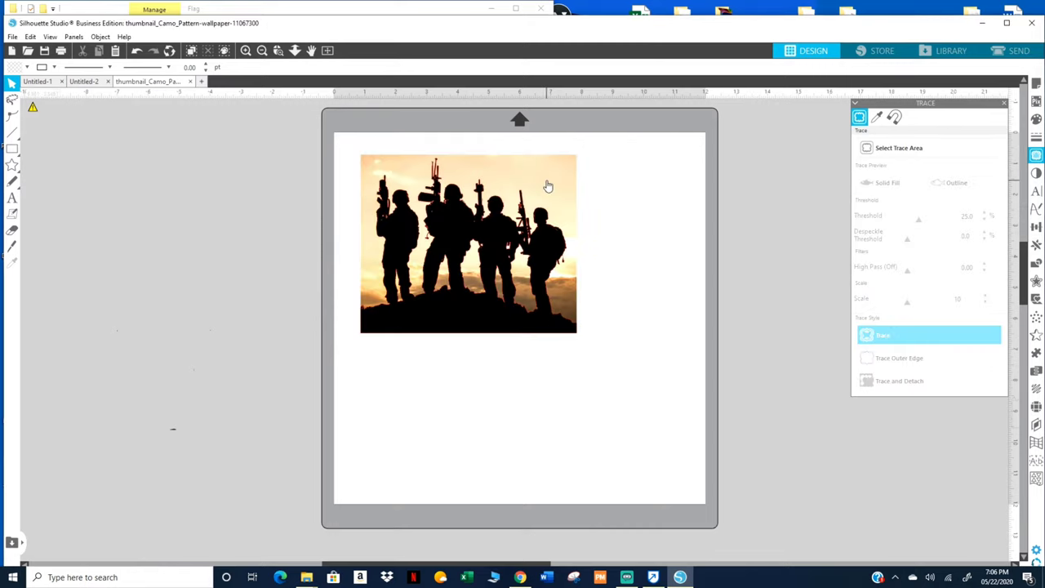
drag(539, 187, 260, 233)
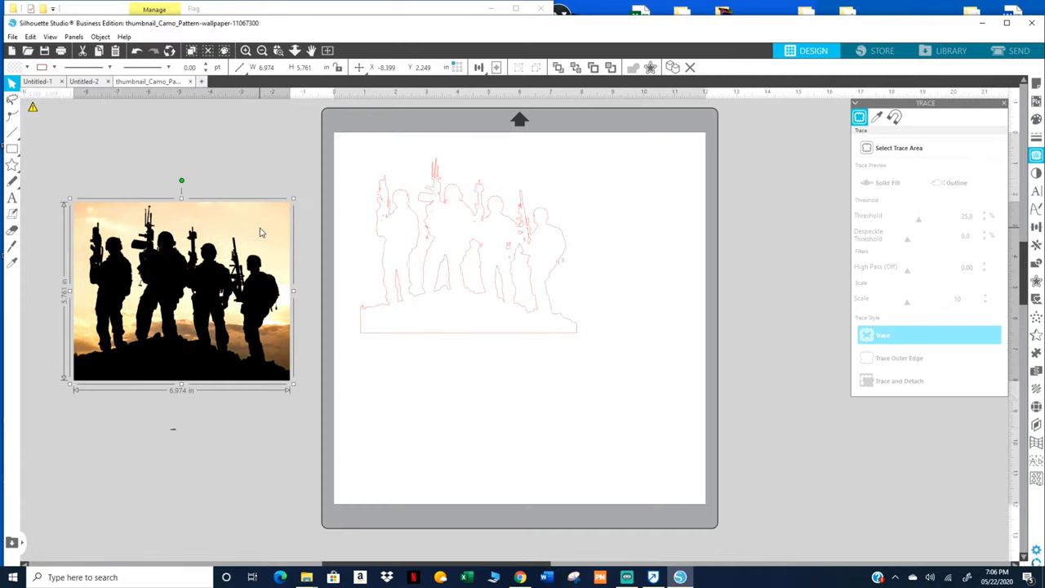
key(Delete)
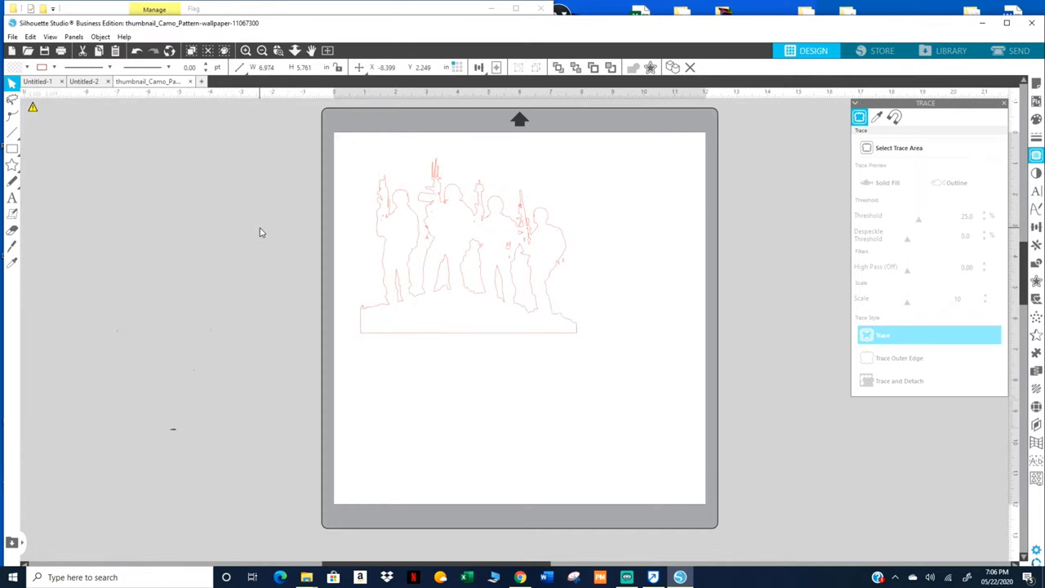
Drop Medium 600X316 pixel AM Flag.png from File Explorer onto the traced soldier outlines.
drag(563, 26, 562, 202)
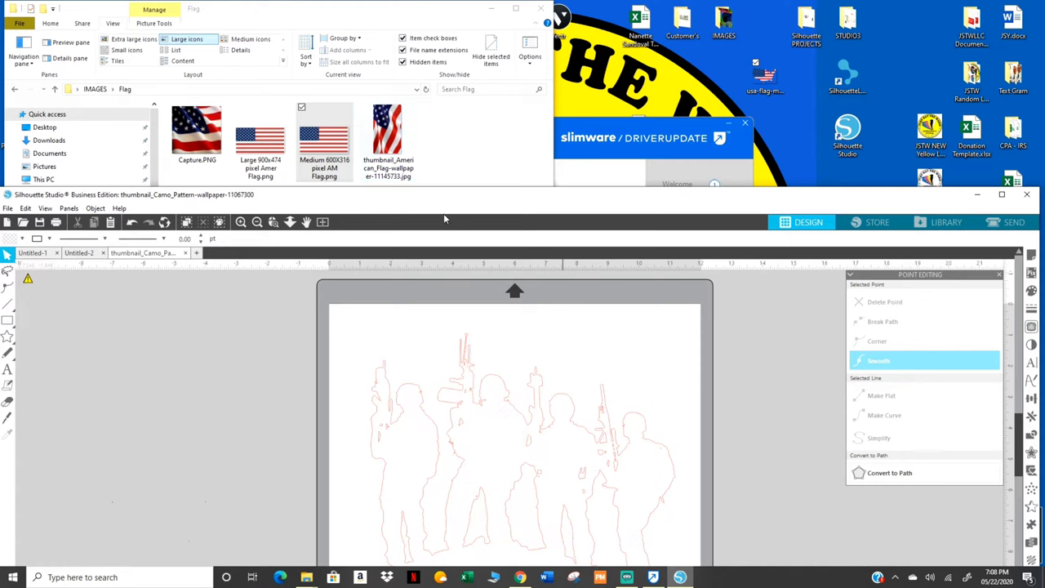
click(308, 142)
drag(325, 141, 505, 415)
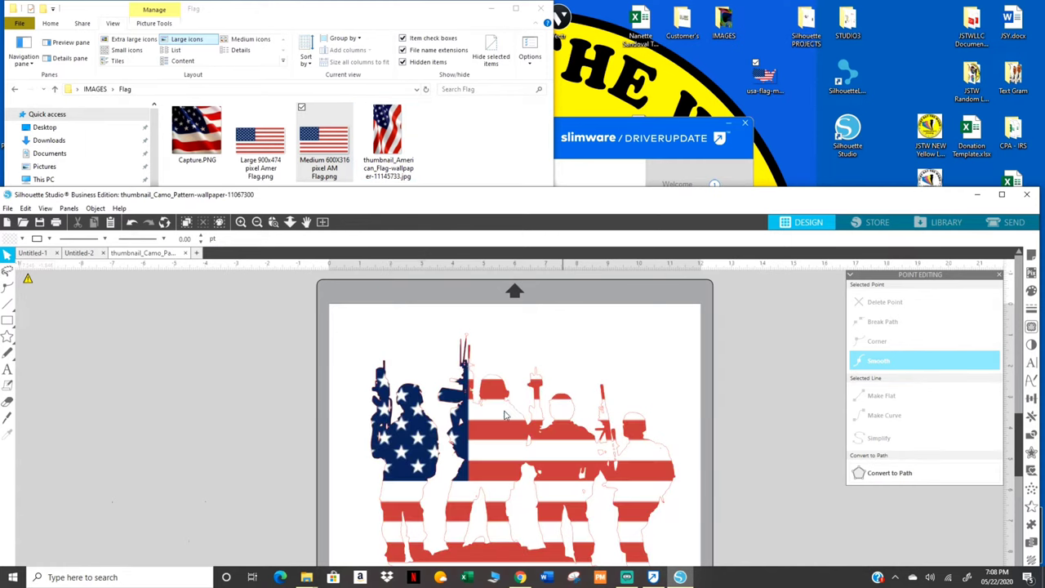
scroll(663, 373, down, 3)
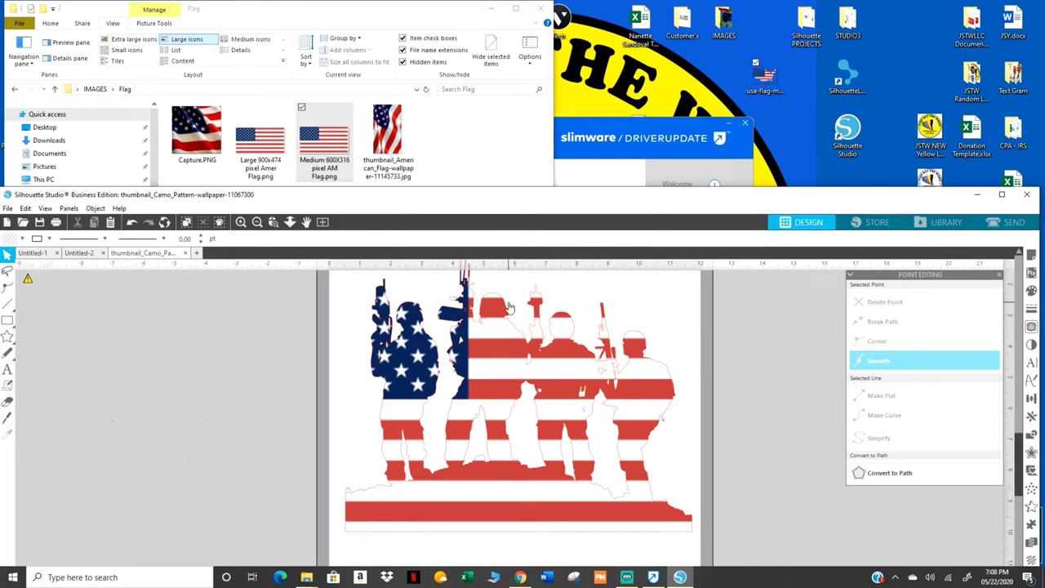
drag(594, 205, 602, 75)
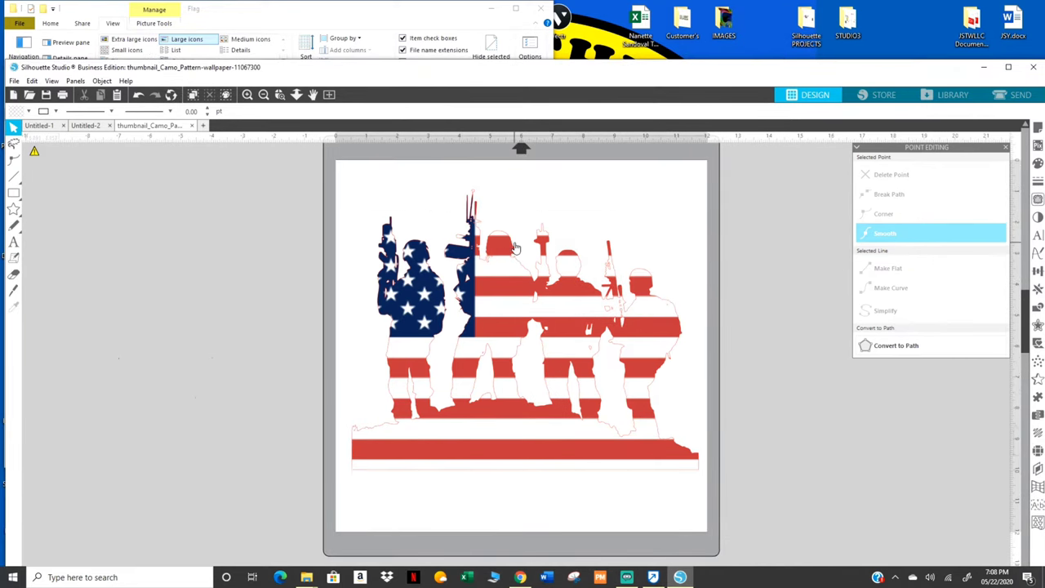
click(513, 249)
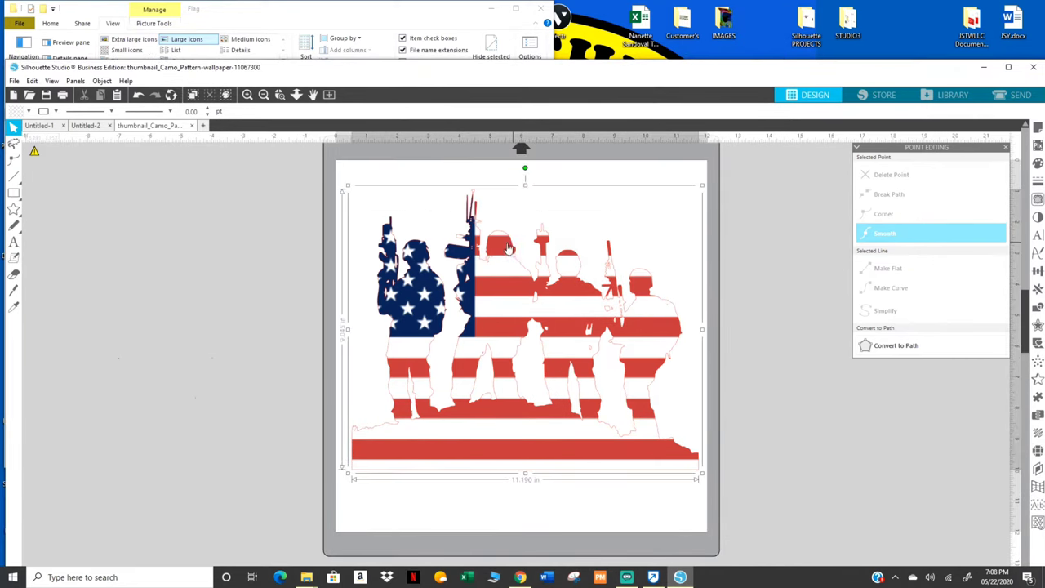
click(56, 112)
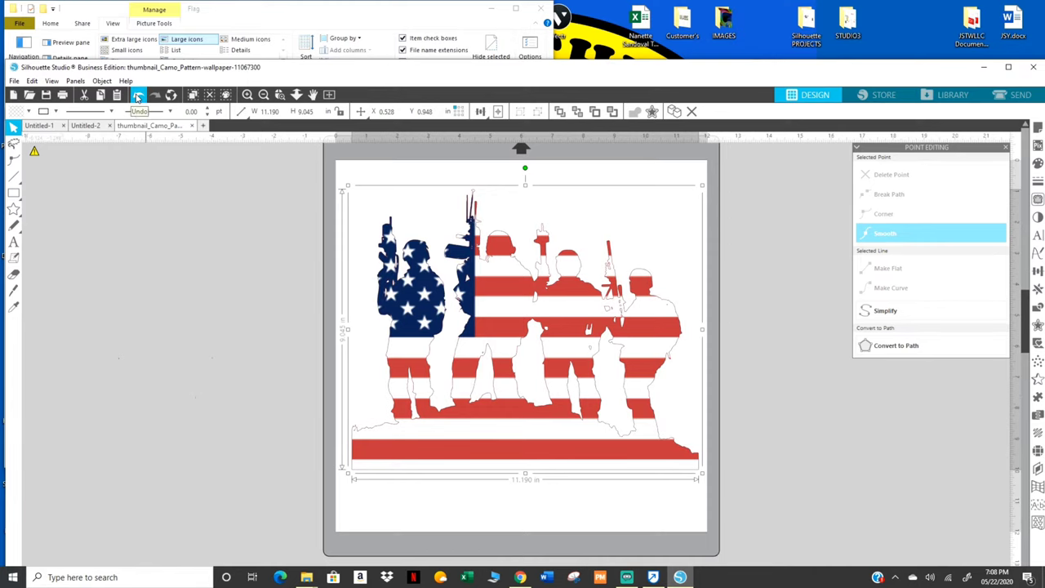
Undo the earlier flag fill, then duplicate the soldier outlines and move the copy right.
click(138, 96)
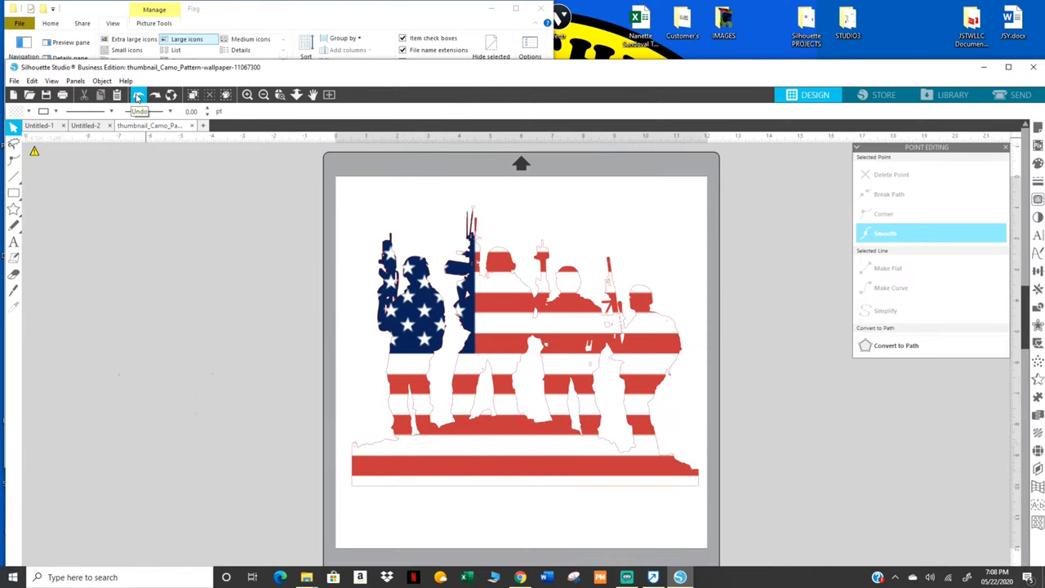
click(138, 96)
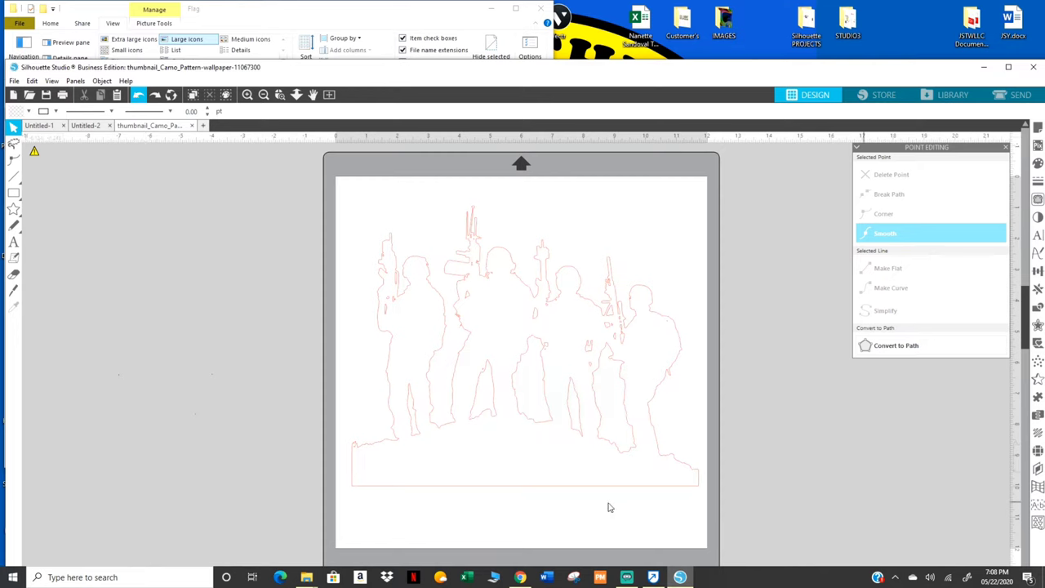
click(652, 411)
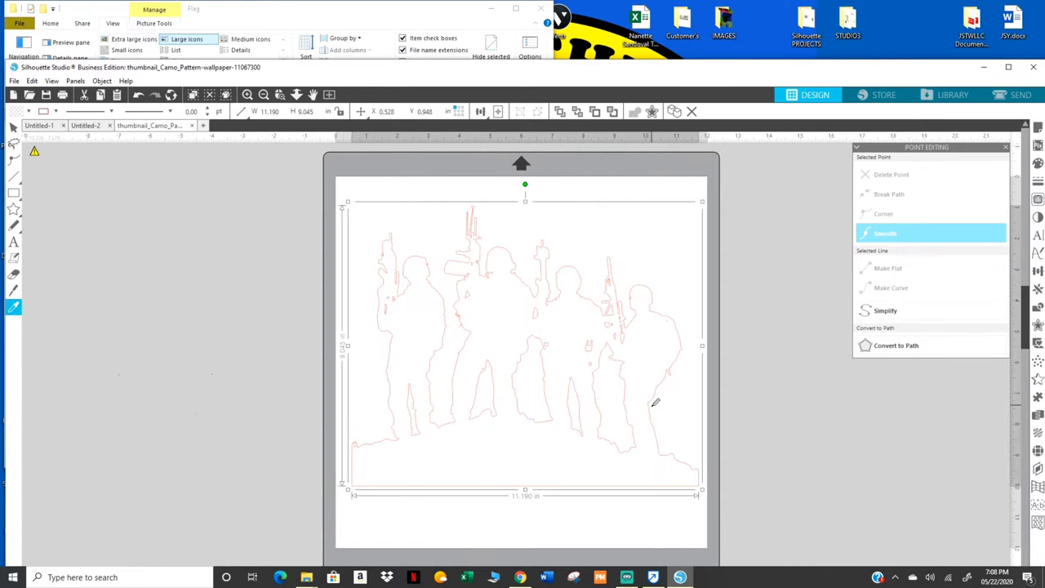
key(ctrl+d)
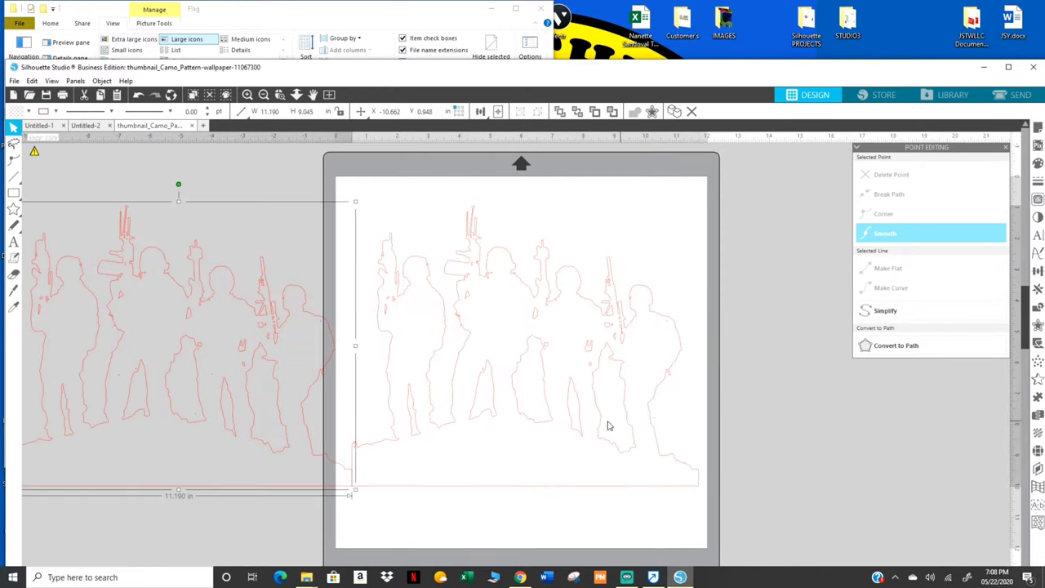
drag(597, 427, 665, 425)
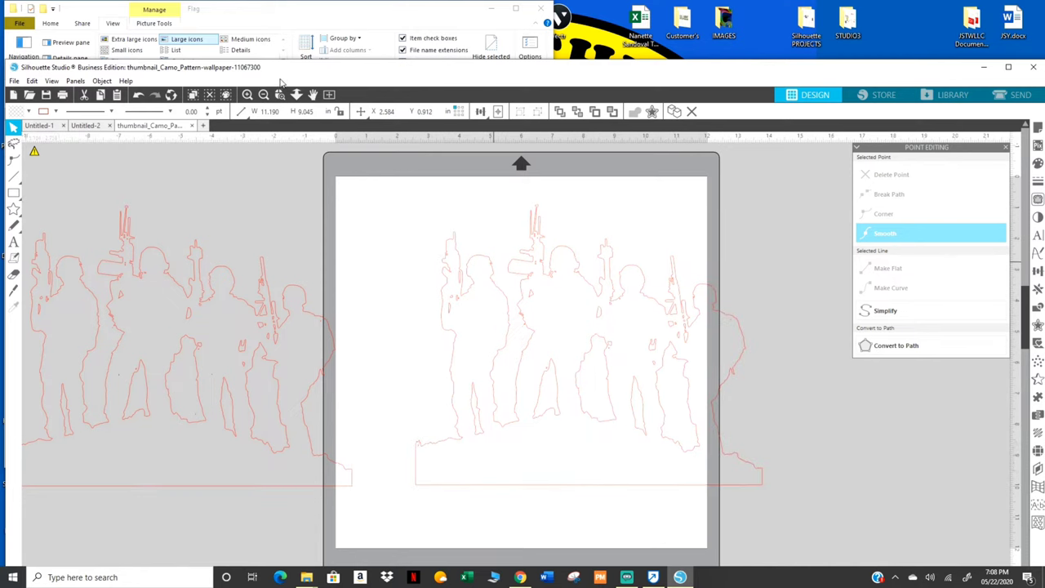
Fill the copy with the medium flag PNG and enlarge it to about 13.045 in wide.
click(299, 47)
drag(318, 139, 637, 356)
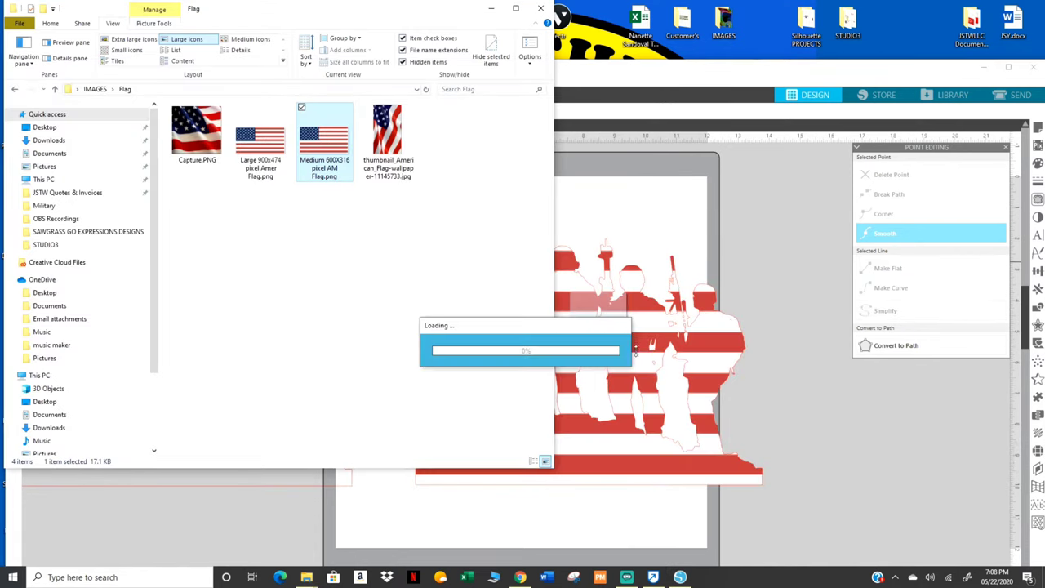
click(641, 229)
click(577, 329)
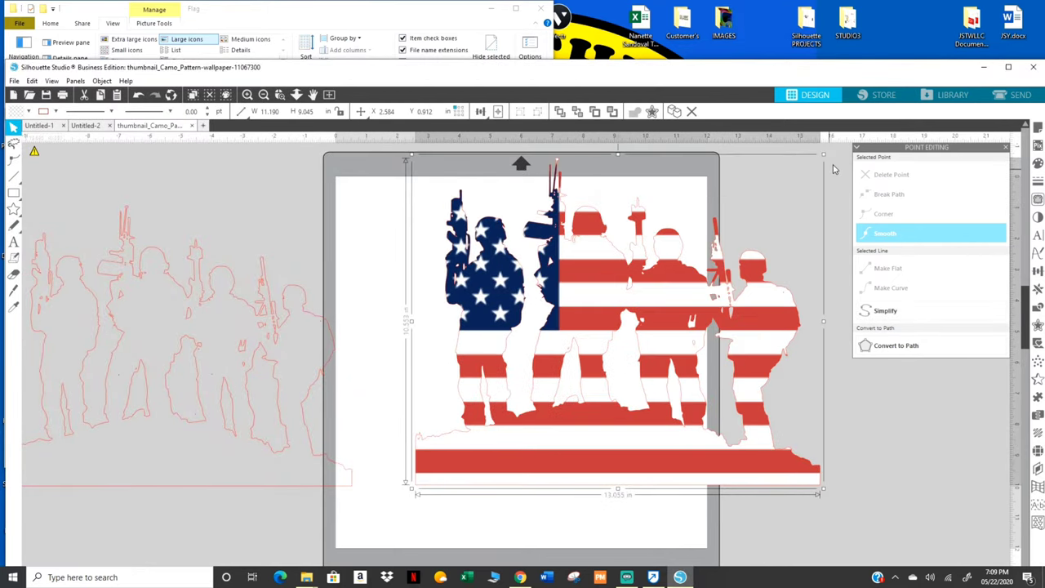
drag(619, 317, 655, 360)
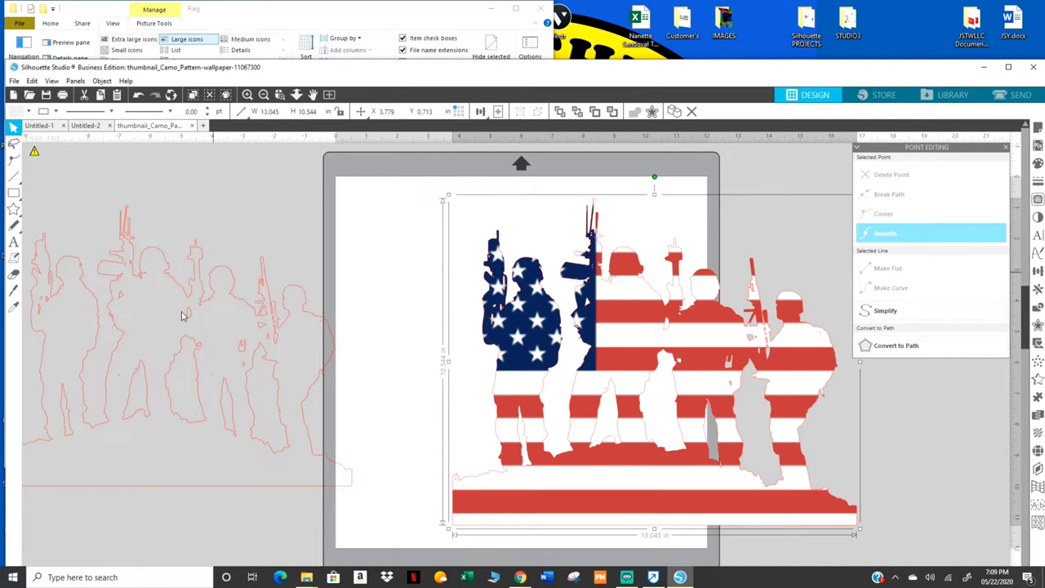
click(231, 292)
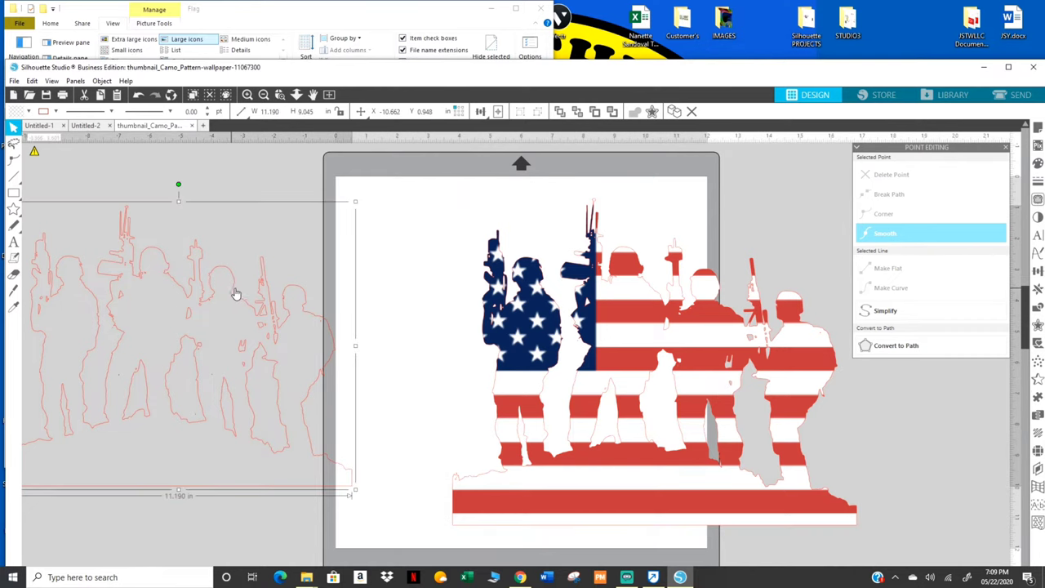
drag(239, 293, 295, 299)
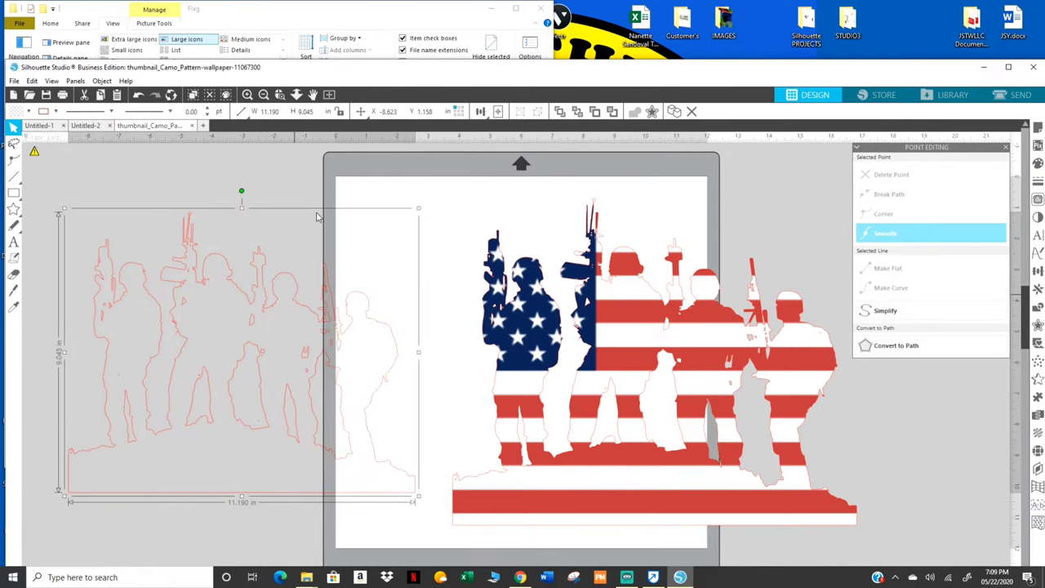
Go back to IMAGES, open the Camo folder, and view it as Extra large icons.
click(309, 20)
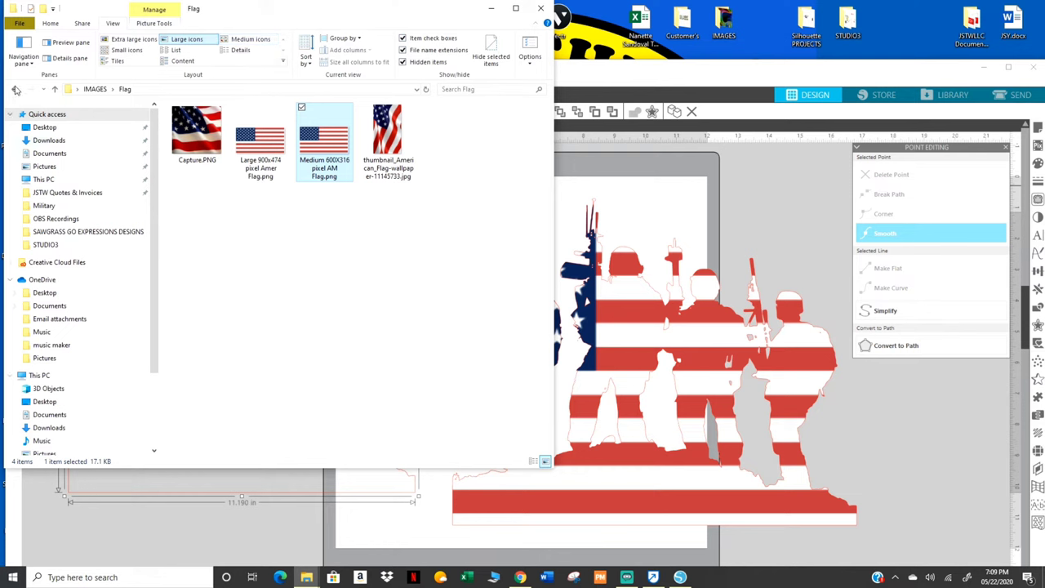
click(15, 89)
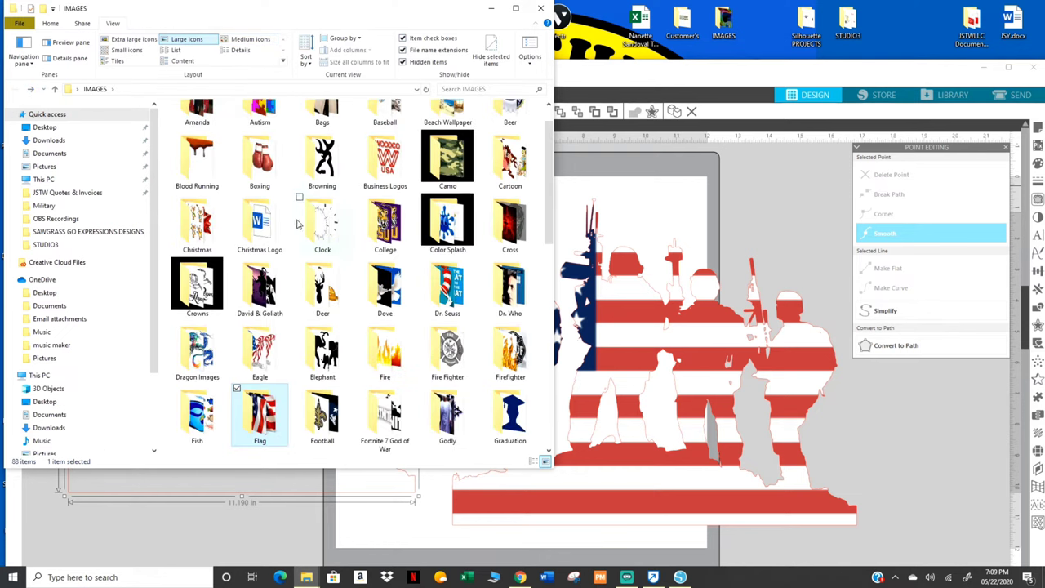
scroll(339, 263, up, 1)
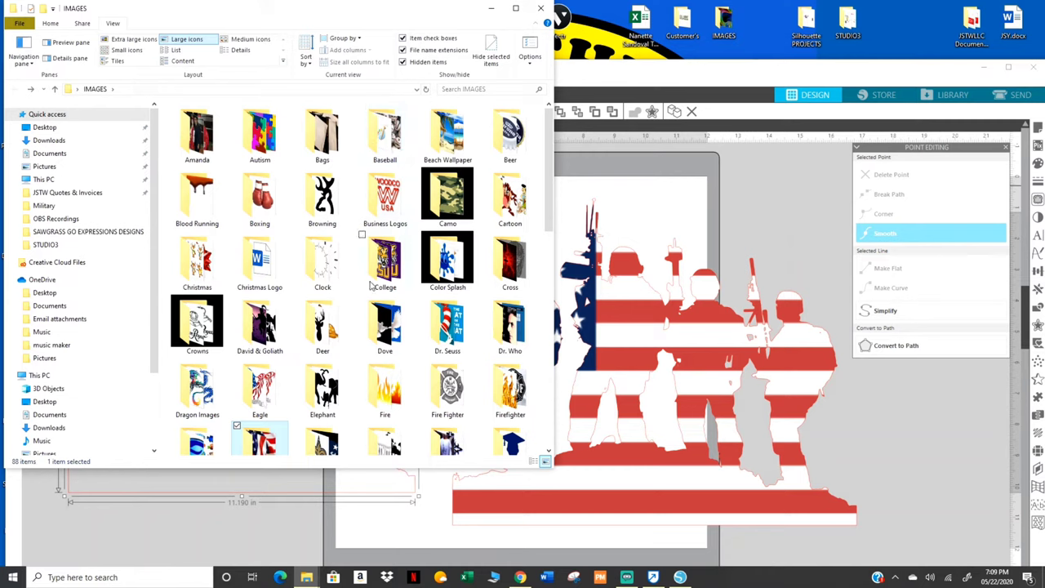
double_click(445, 200)
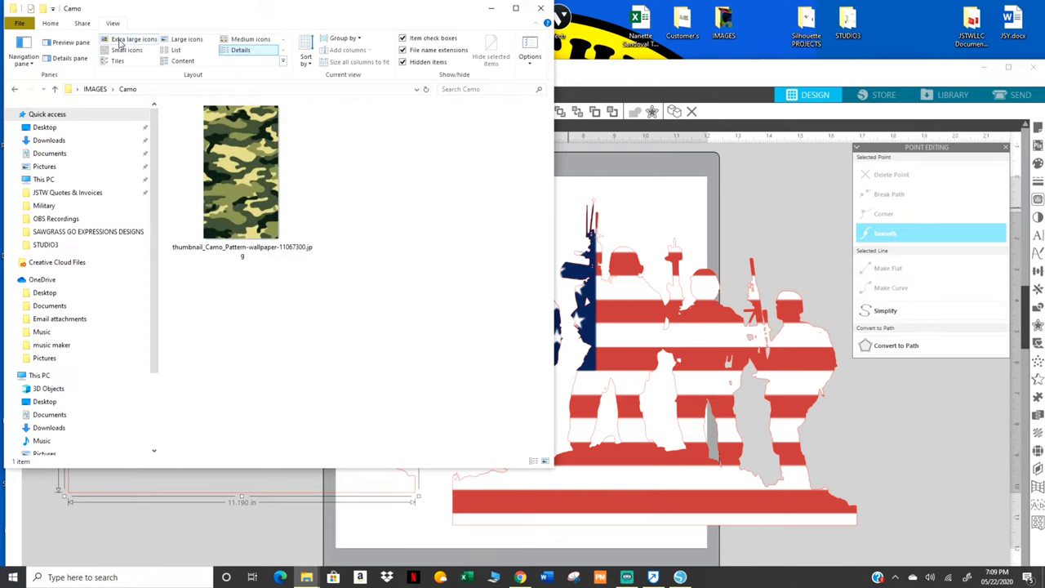
click(119, 40)
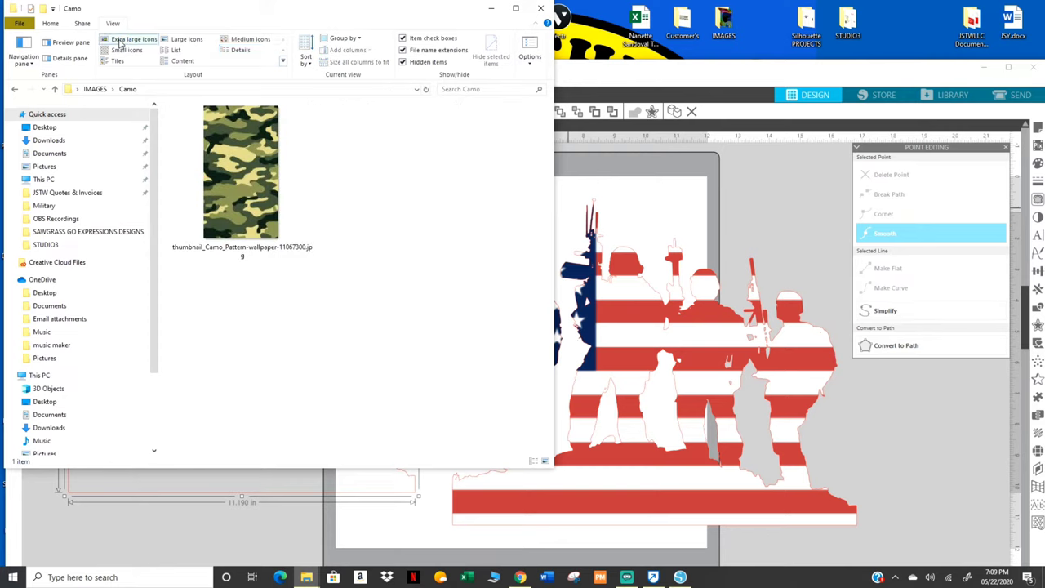
click(176, 40)
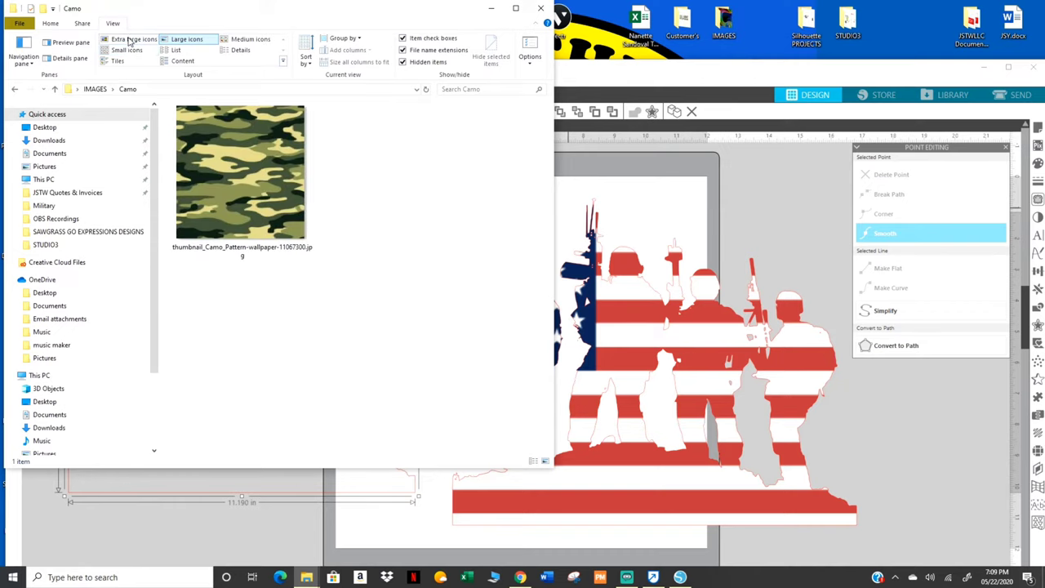
click(129, 41)
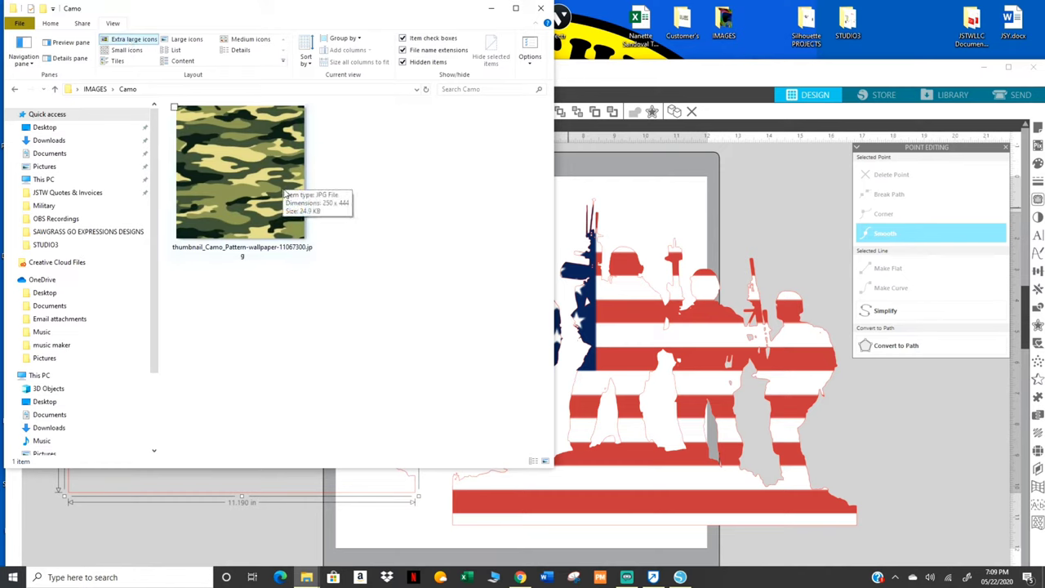
Drop the camo pattern JPG from Explorer onto the left outline soldiers to fill them.
click(646, 81)
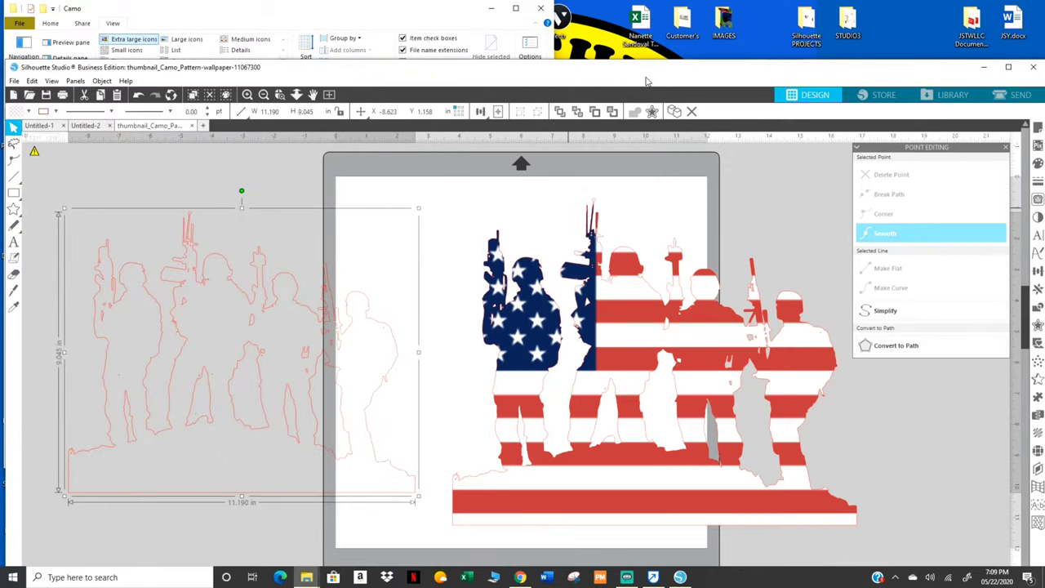
drag(645, 81, 380, 148)
drag(238, 115, 356, 395)
scroll(444, 376, down, 2)
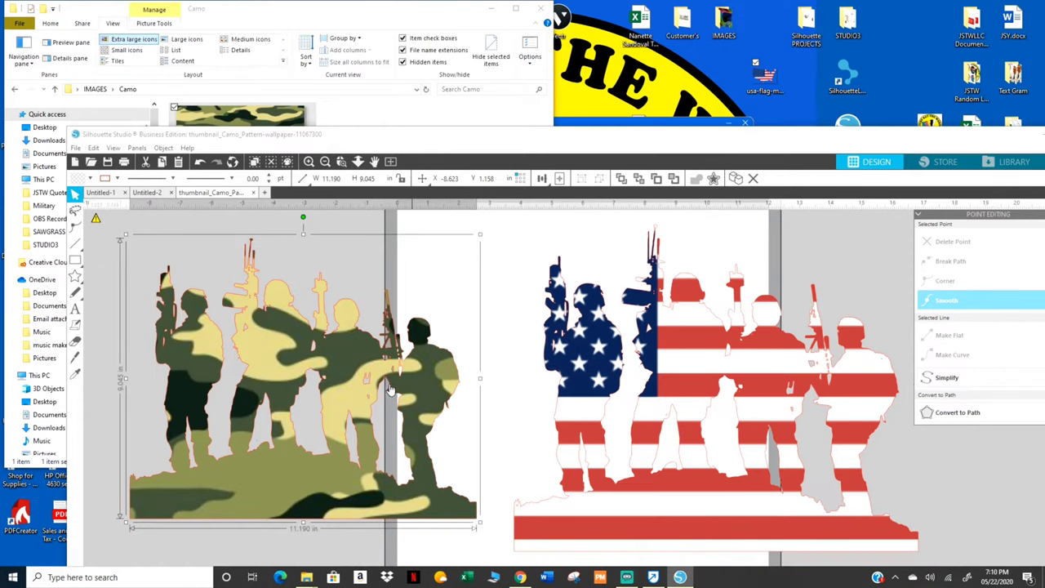
click(200, 162)
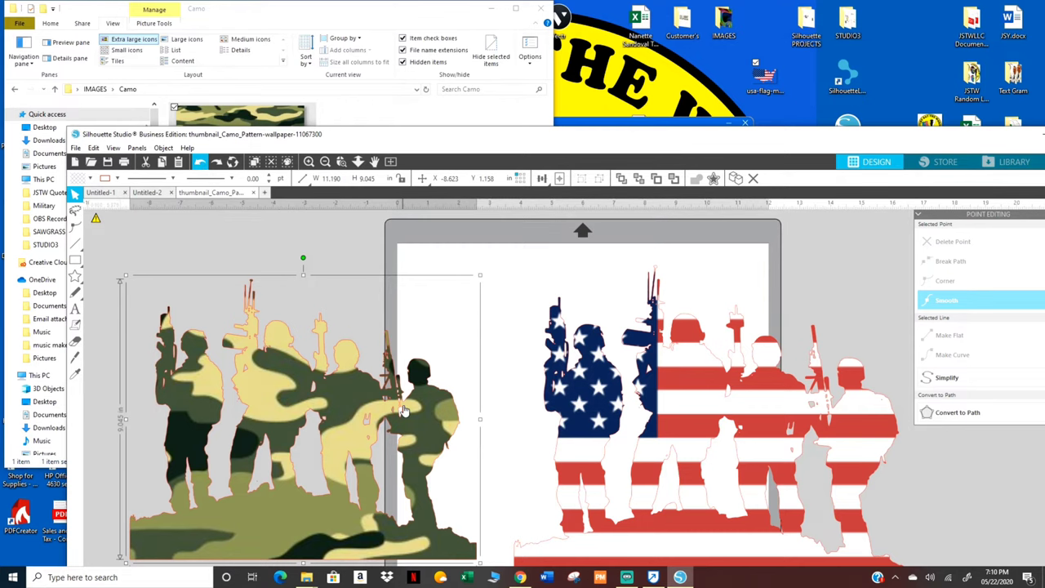
scroll(406, 414, down, 1)
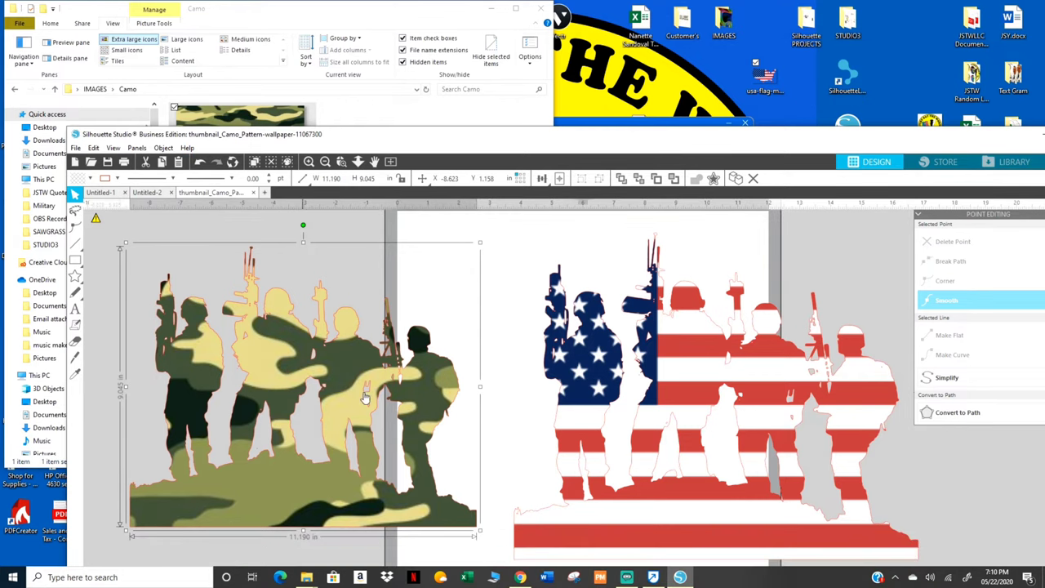
drag(258, 137, 230, 221)
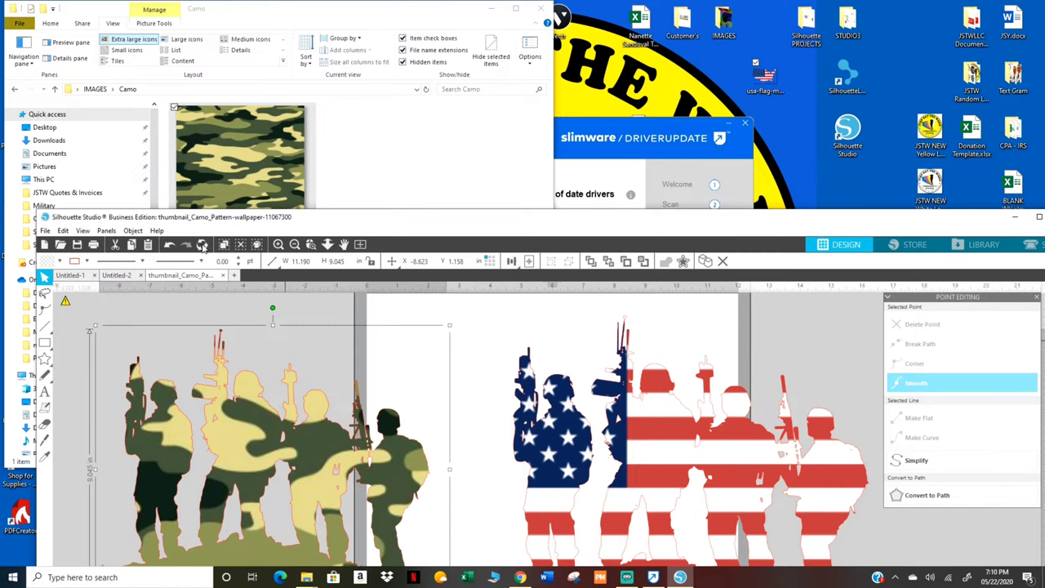
Undo the camo fill, drop the camo JPG onto the mat as its own image, and maximize Silhouette Studio.
click(169, 246)
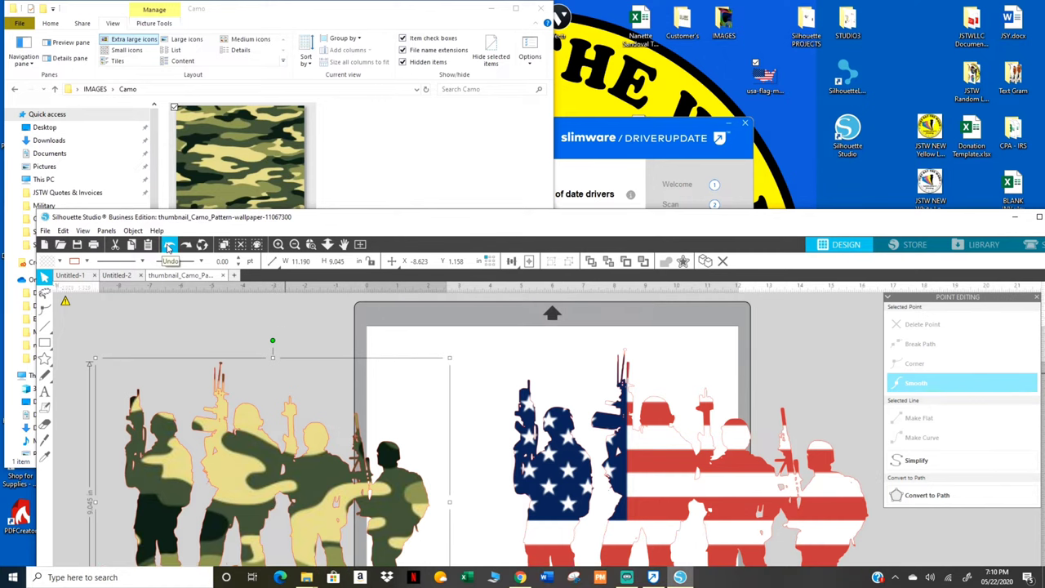
click(169, 246)
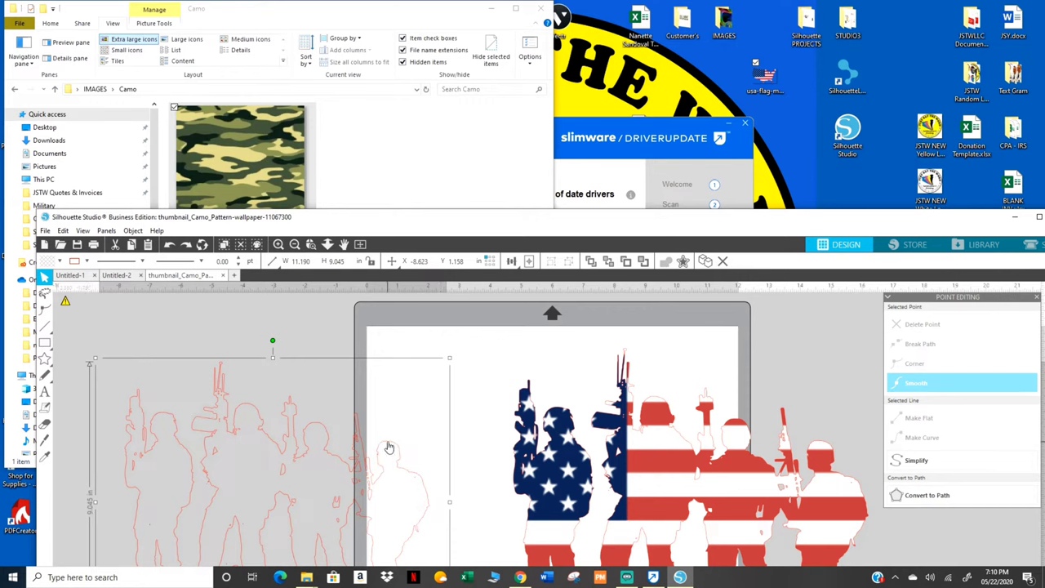
drag(389, 448, 299, 530)
drag(267, 190, 425, 364)
drag(654, 219, 621, 136)
click(1006, 135)
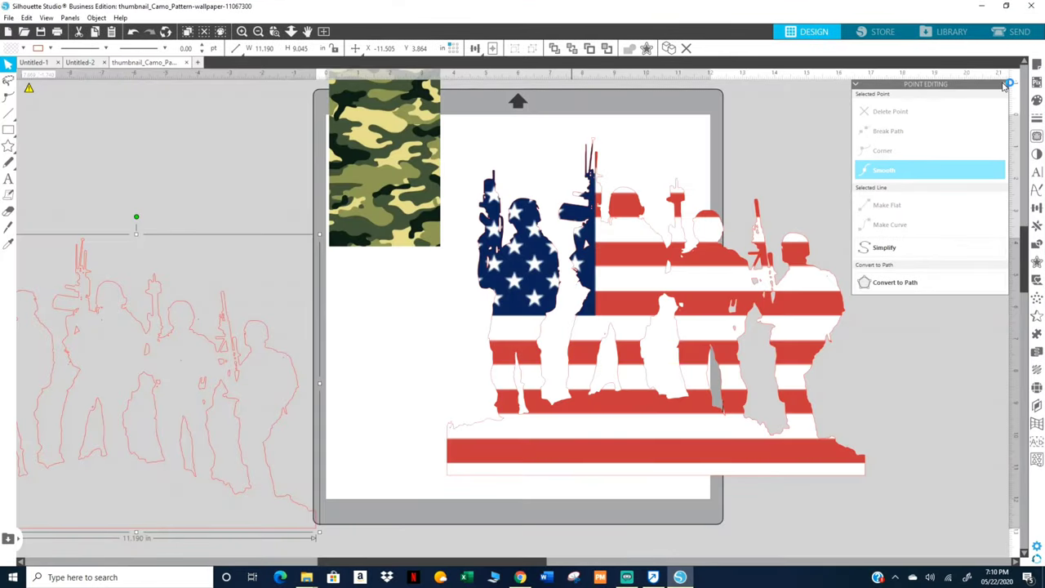
Close Point Editing and move the flag-filled soldiers below the mat.
click(1007, 84)
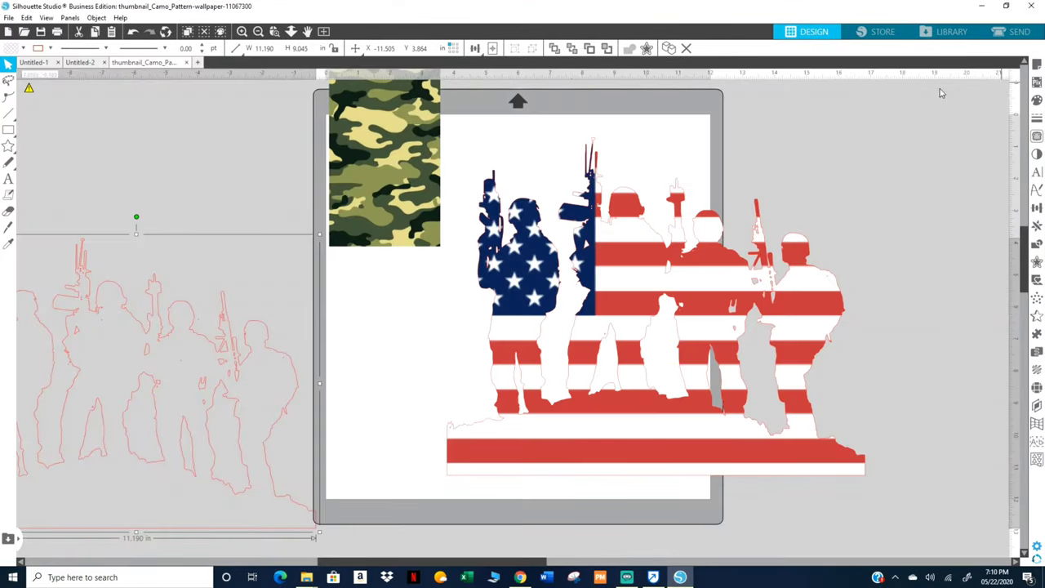
drag(654, 299, 610, 528)
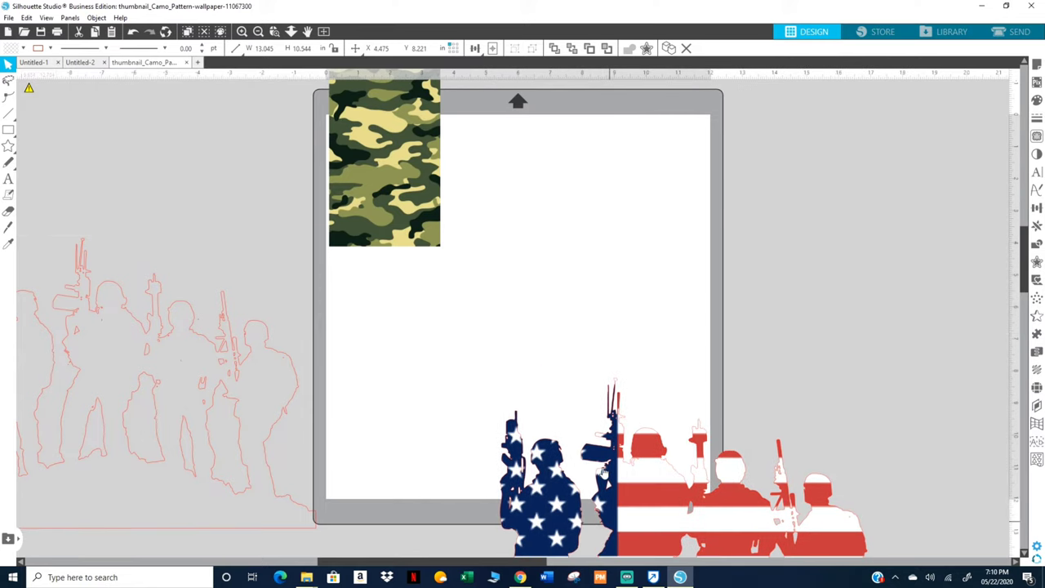
drag(646, 435, 626, 507)
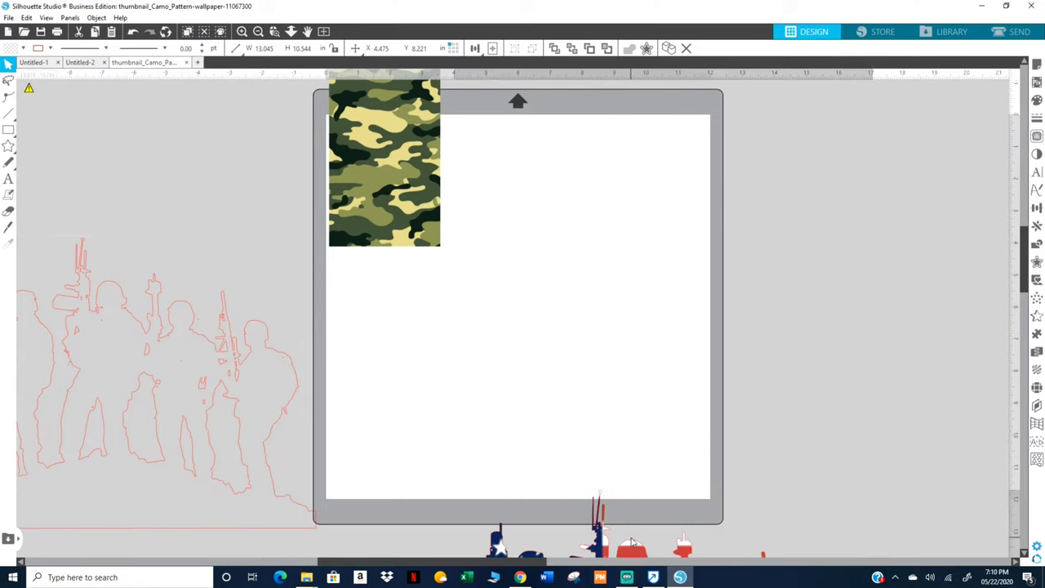
Place the soldier outline on the mat, shrink it to about 8.6 in wide, and move the camo image left.
click(250, 375)
drag(242, 367, 628, 289)
drag(708, 454, 615, 374)
drag(407, 141, 239, 304)
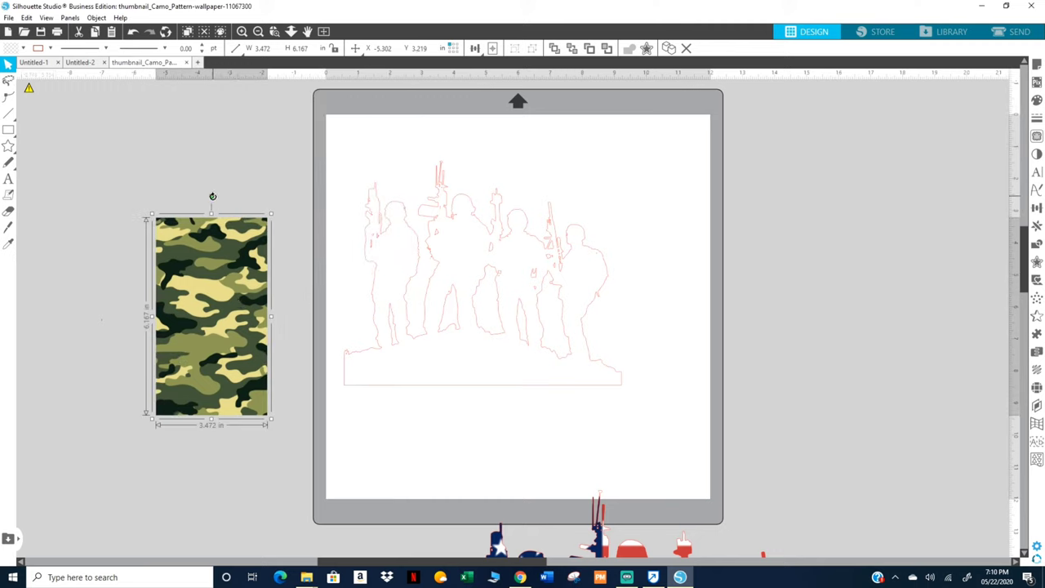
Enlarge the camo image, rotate it upright, and centre it on the mat.
drag(272, 223, 308, 325)
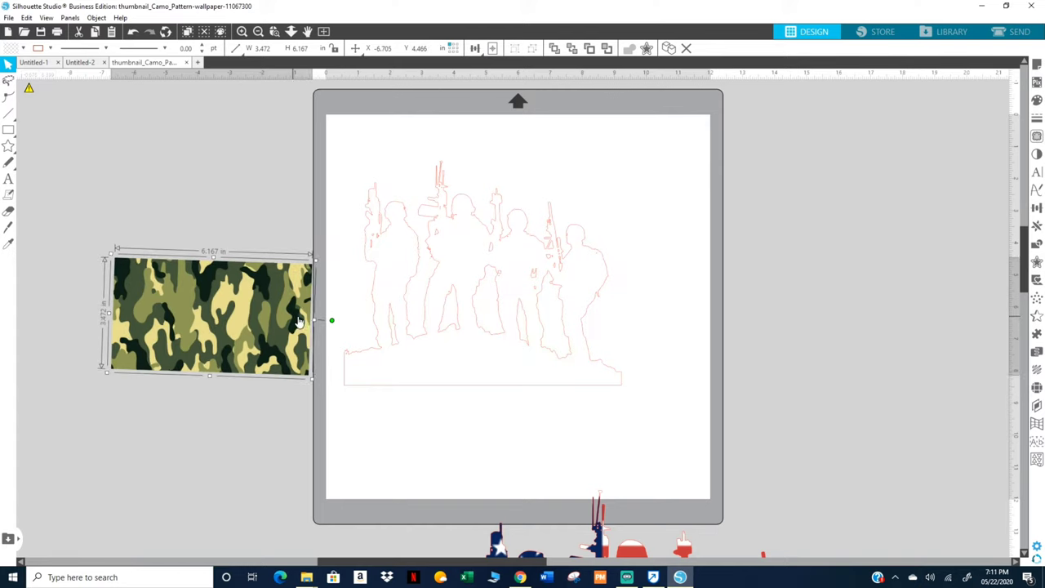
mouse_move(332, 320)
mouse_down()
mouse_move(329, 299)
mouse_move(326, 318)
mouse_up()
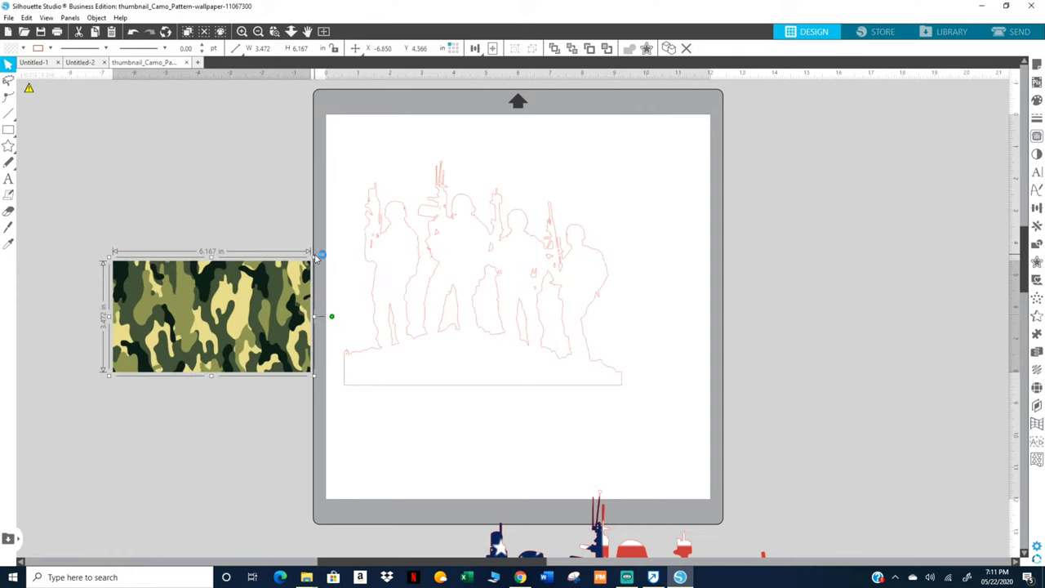
drag(335, 249, 629, 167)
drag(438, 276, 308, 369)
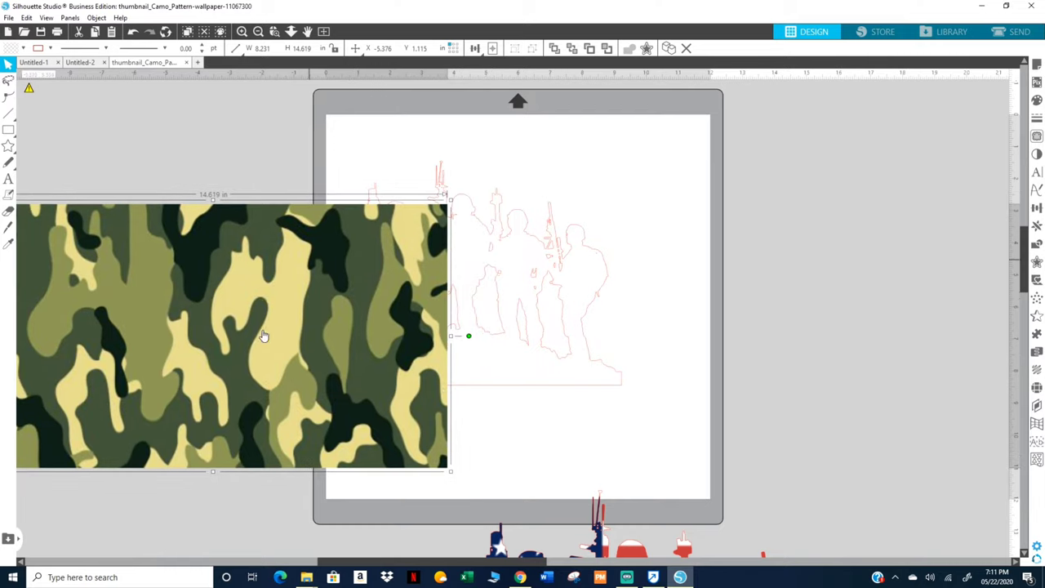
drag(174, 279, 294, 299)
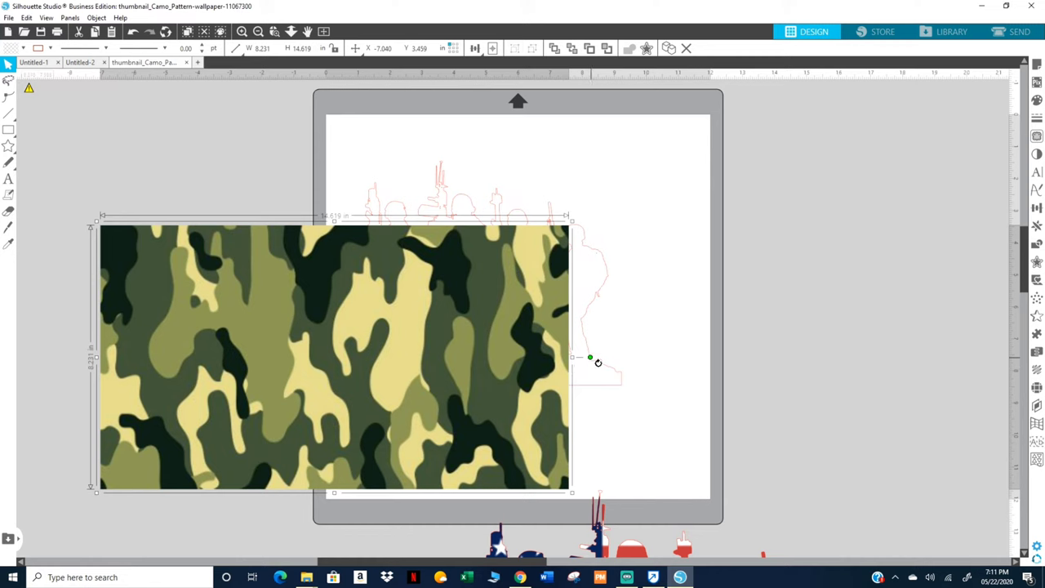
drag(600, 364, 368, 484)
drag(385, 403, 527, 205)
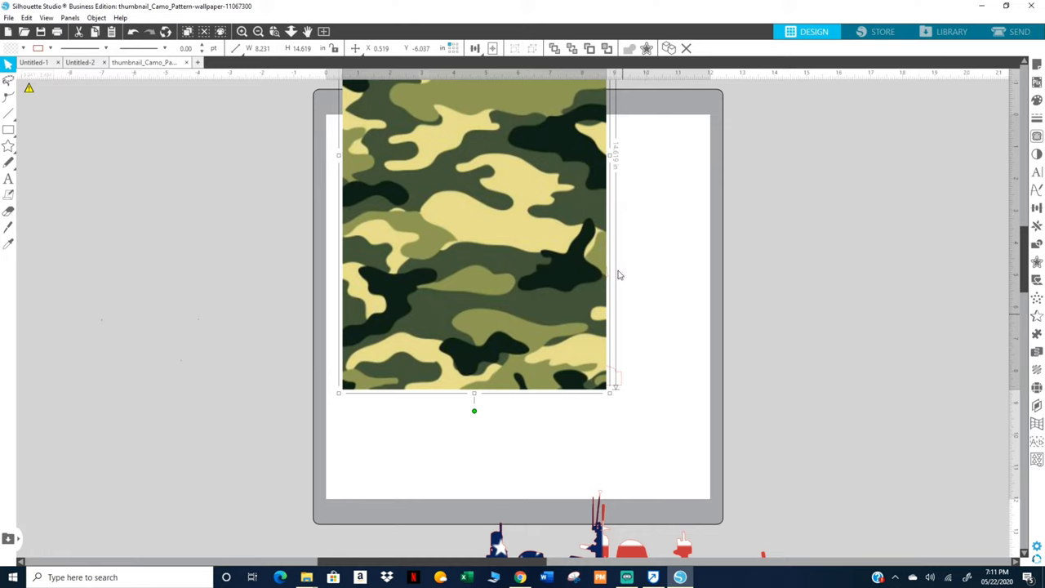
Stretch the camo image to 9.098 by 16.386 in and move it left of the soldiers.
drag(611, 155, 642, 163)
drag(475, 337, 275, 301)
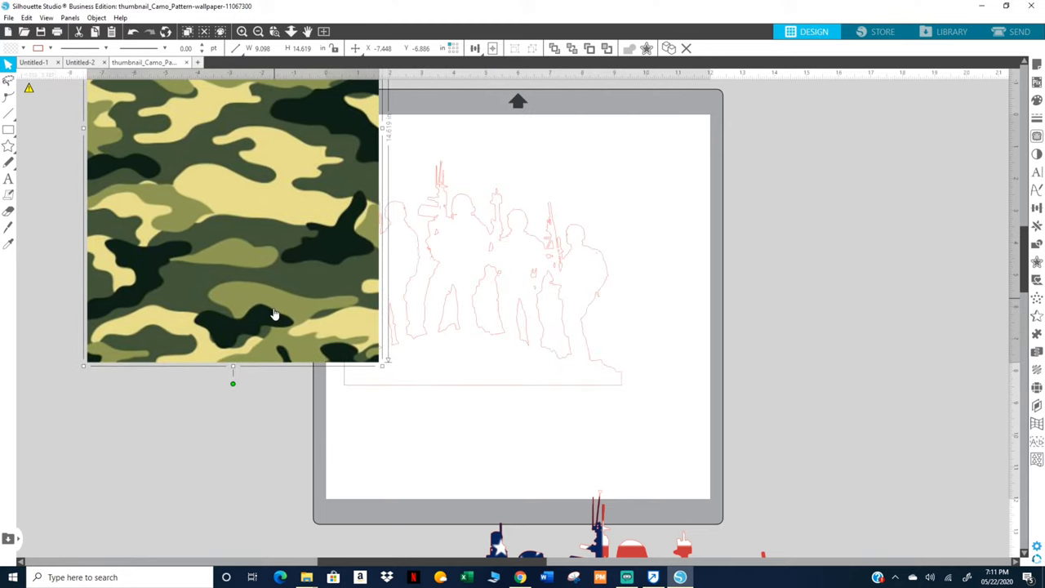
click(242, 373)
click(233, 356)
drag(232, 364, 224, 428)
drag(233, 385, 299, 347)
drag(299, 309, 248, 313)
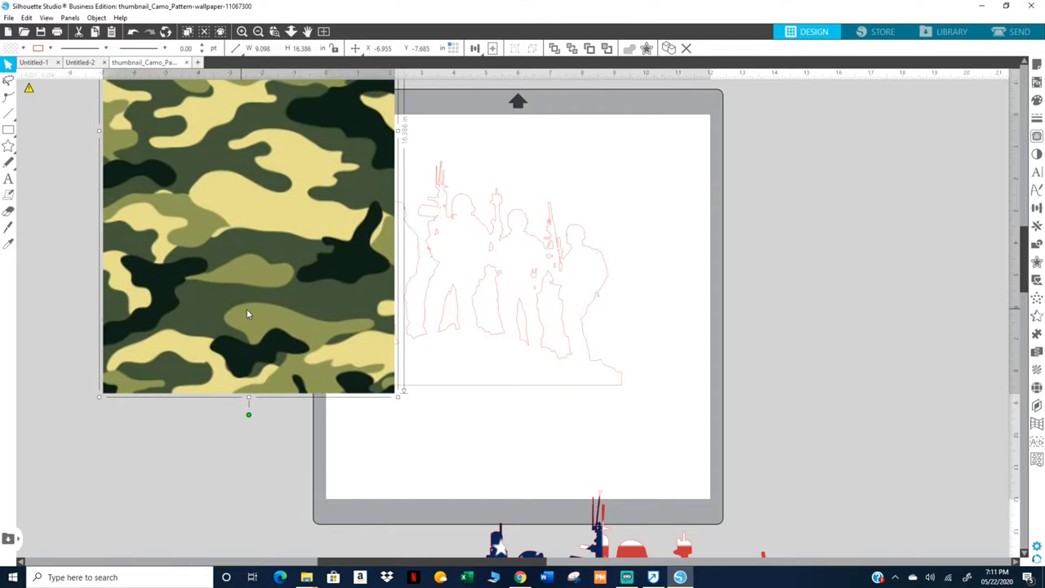
Bring the soldier outline to the front and slide the camo image underneath it.
click(477, 321)
right_click(477, 321)
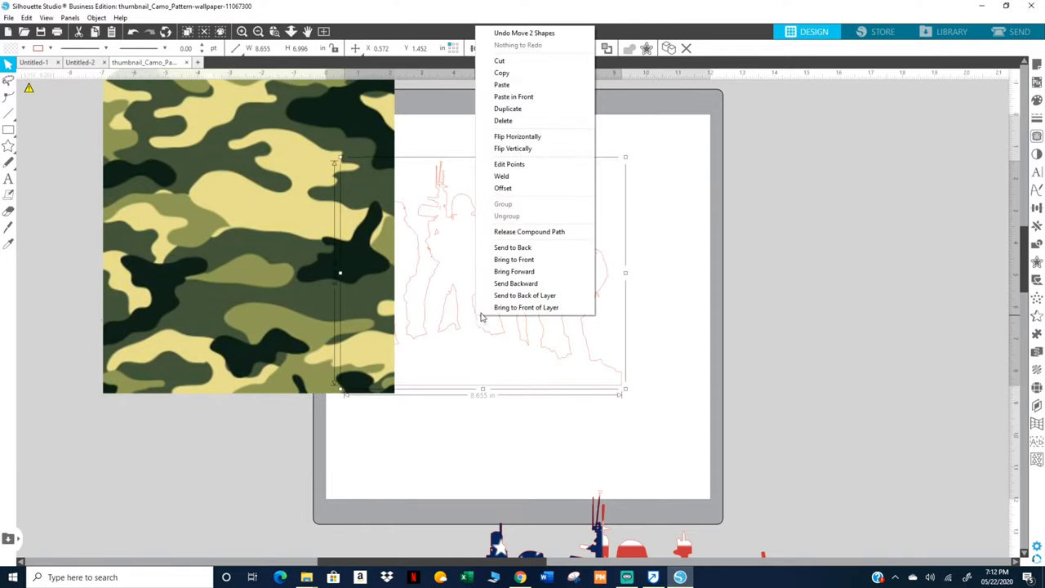
click(534, 260)
drag(249, 360, 464, 356)
Fill the soldiers solid red and nudge them down-left over the camo.
click(523, 216)
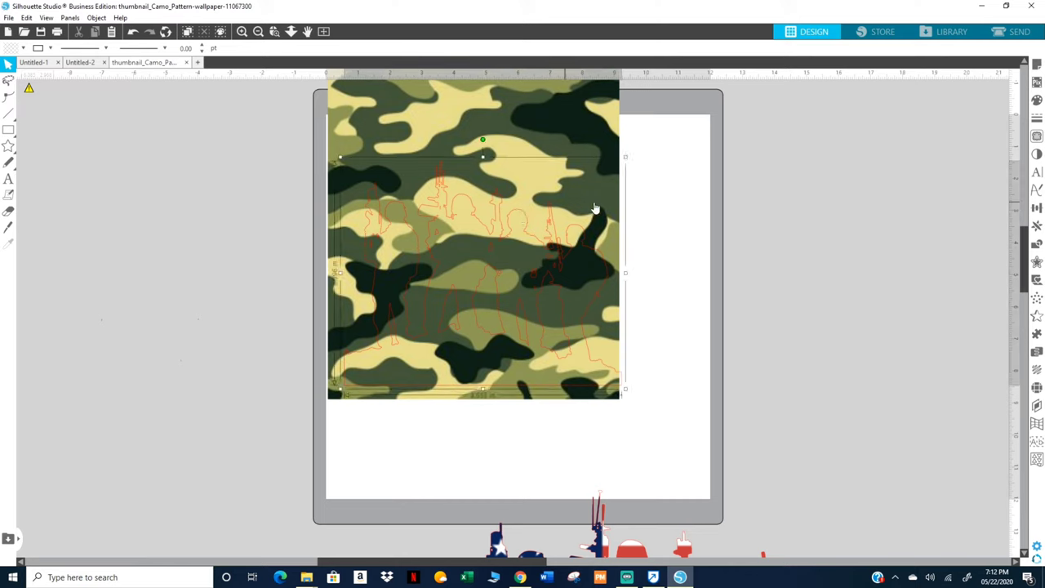
click(1037, 100)
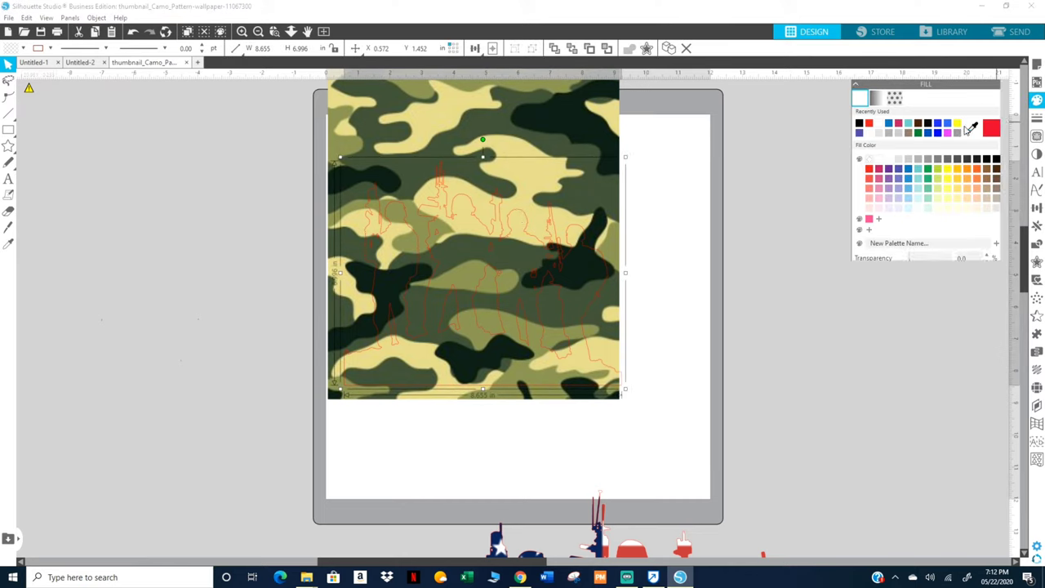
click(870, 169)
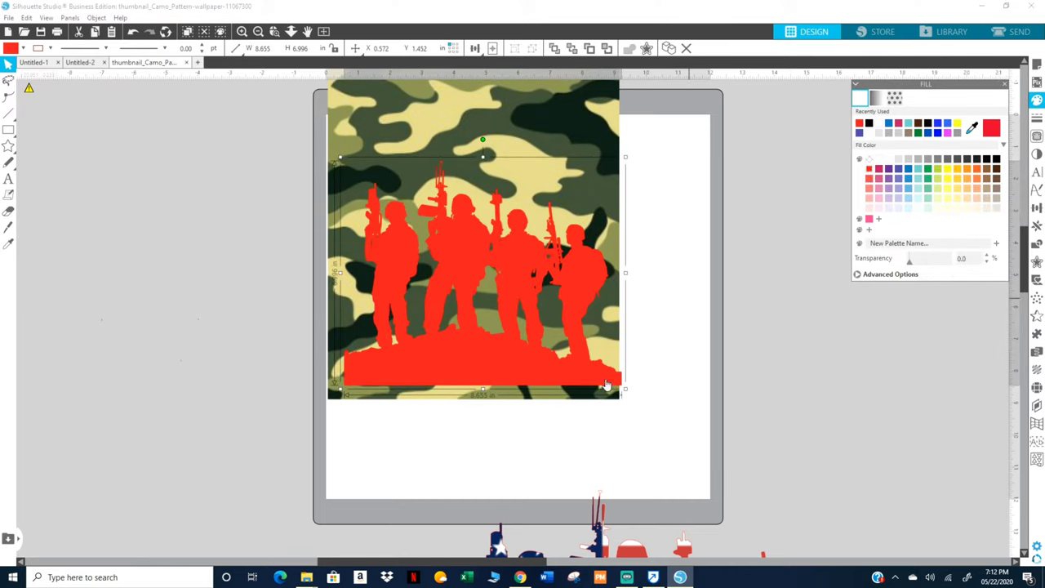
mouse_move(593, 378)
mouse_down()
mouse_move(582, 374)
mouse_move(582, 389)
mouse_up()
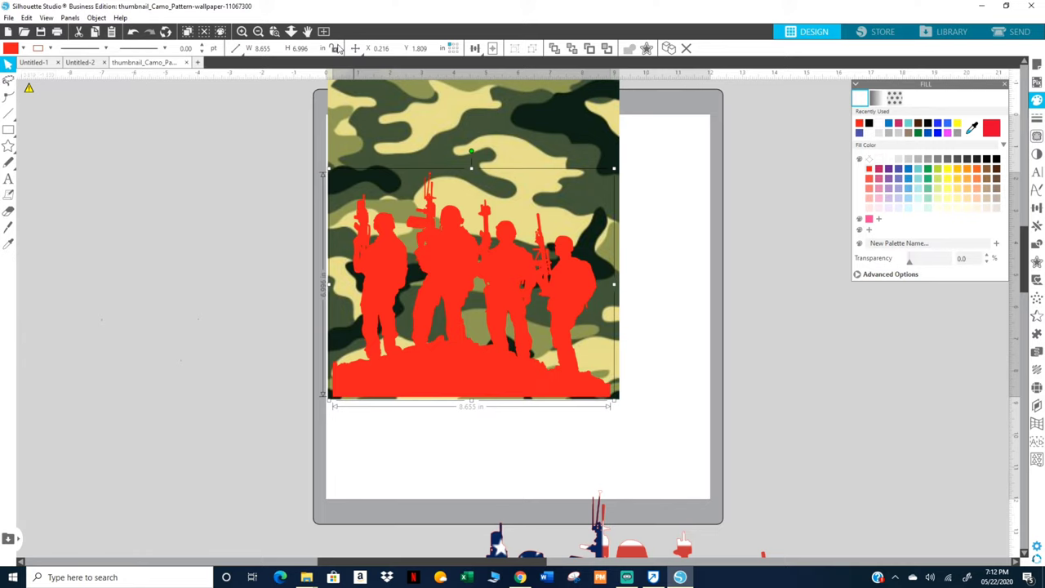
Move the camo image lower and stretch it taller upward behind the soldiers.
scroll(671, 286, up, 2)
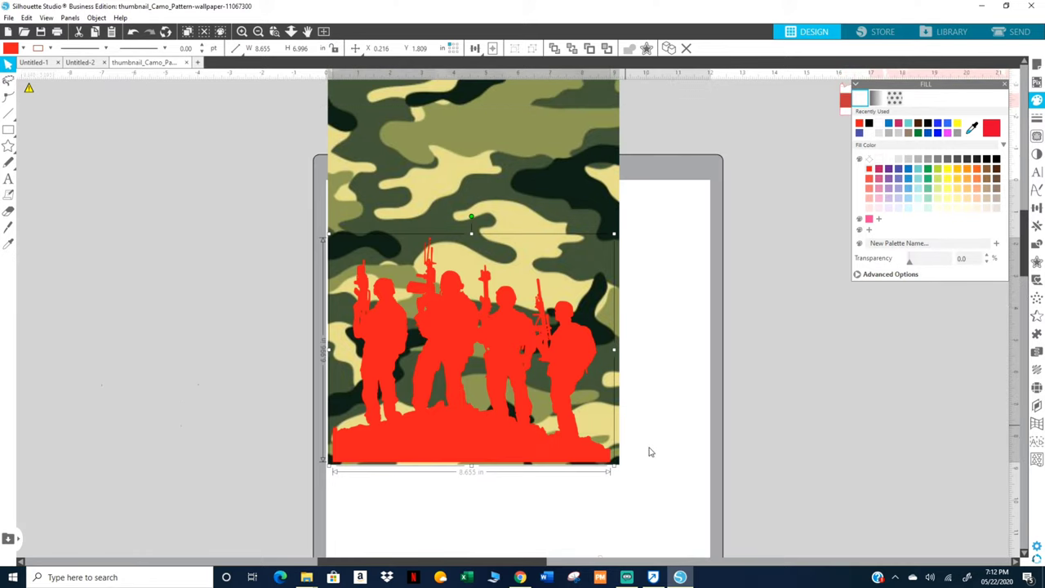
drag(531, 327, 535, 399)
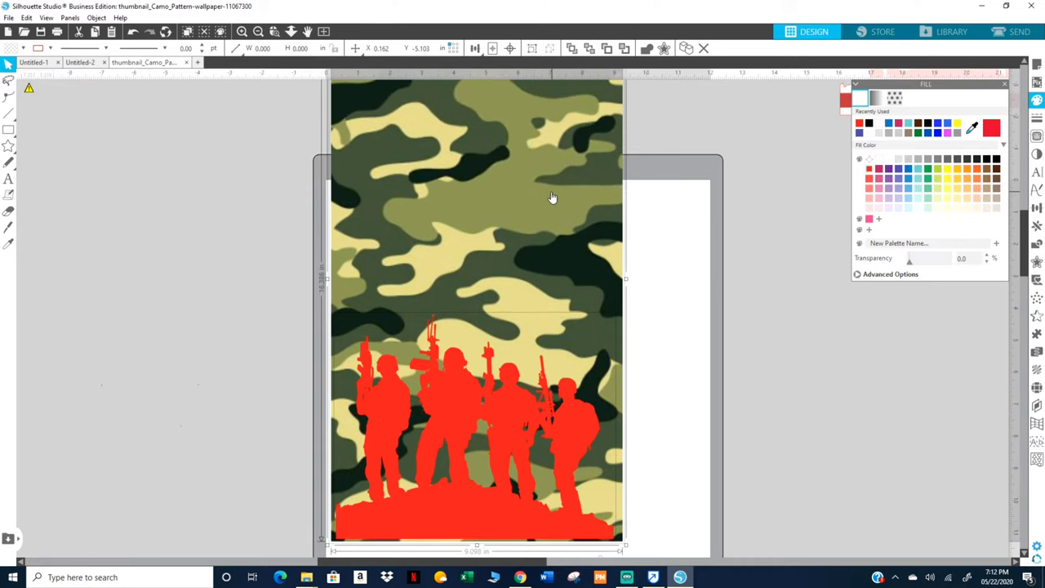
drag(550, 198, 536, 306)
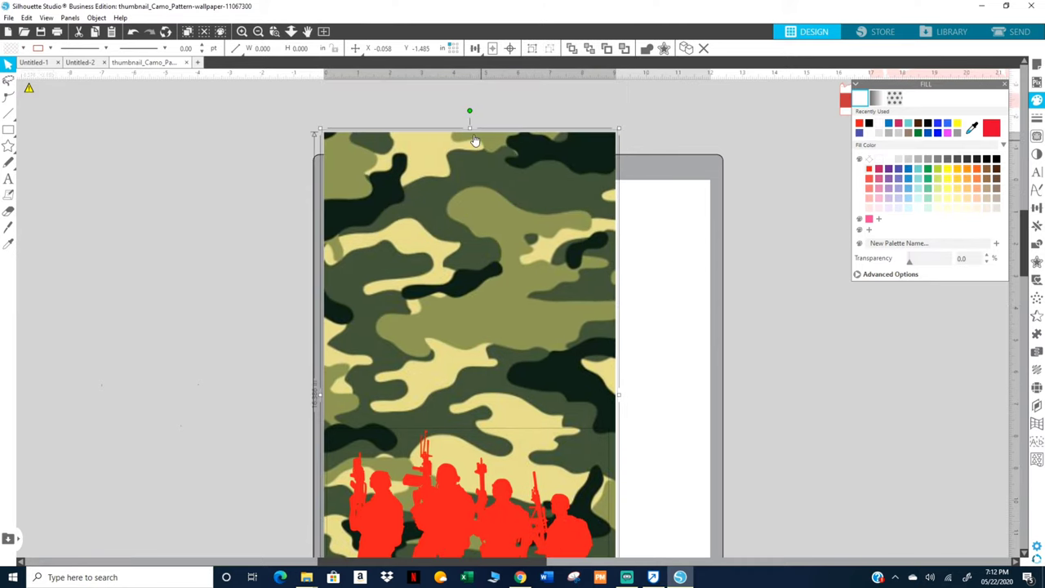
click(660, 240)
click(515, 186)
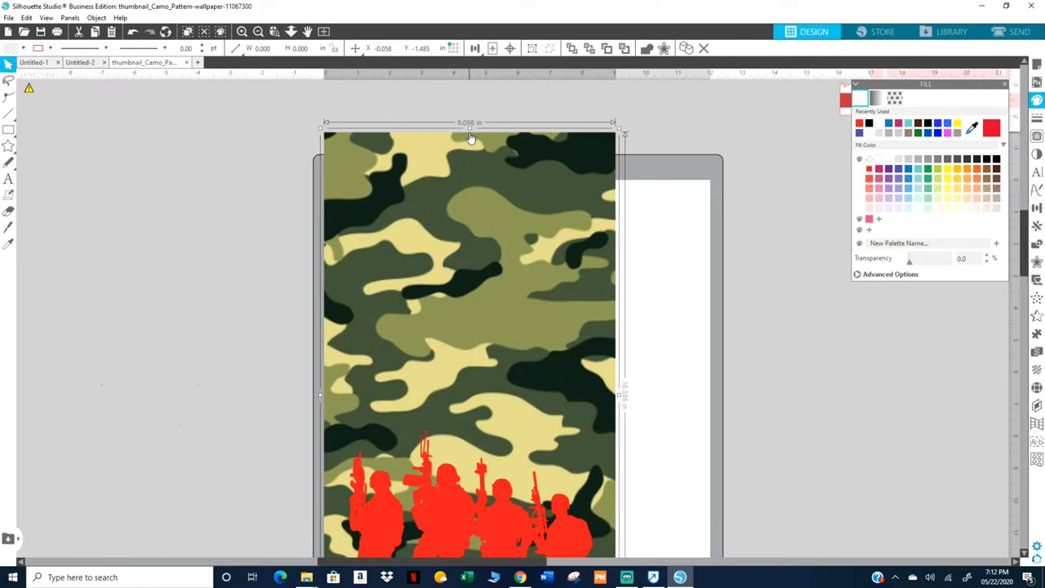
drag(470, 131, 464, 65)
Move the camo and red soldiers up onto the mat and marquee-select both together.
scroll(689, 319, down, 5)
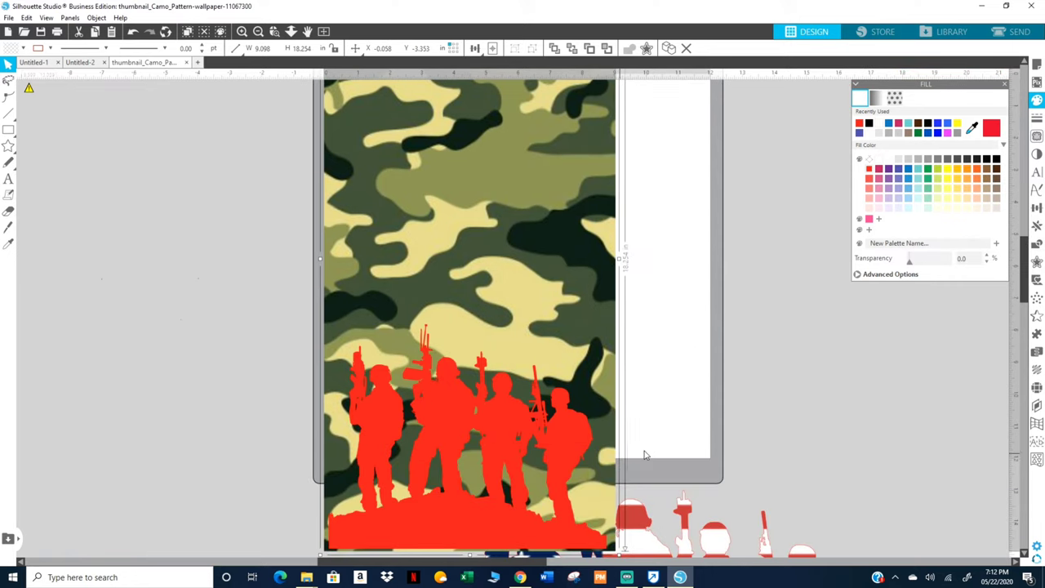
drag(644, 455, 482, 427)
drag(564, 432, 564, 414)
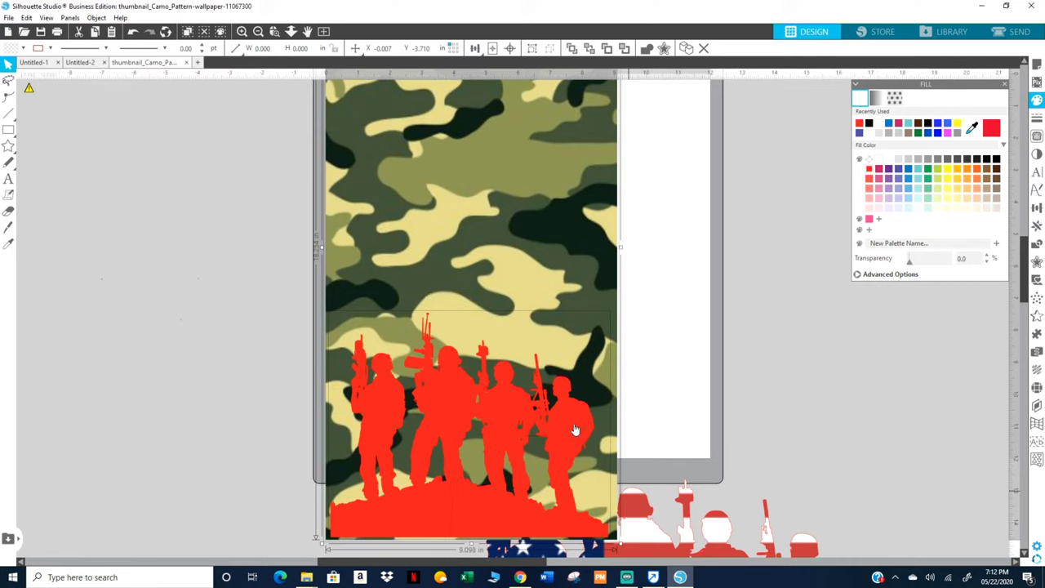
drag(576, 409, 601, 296)
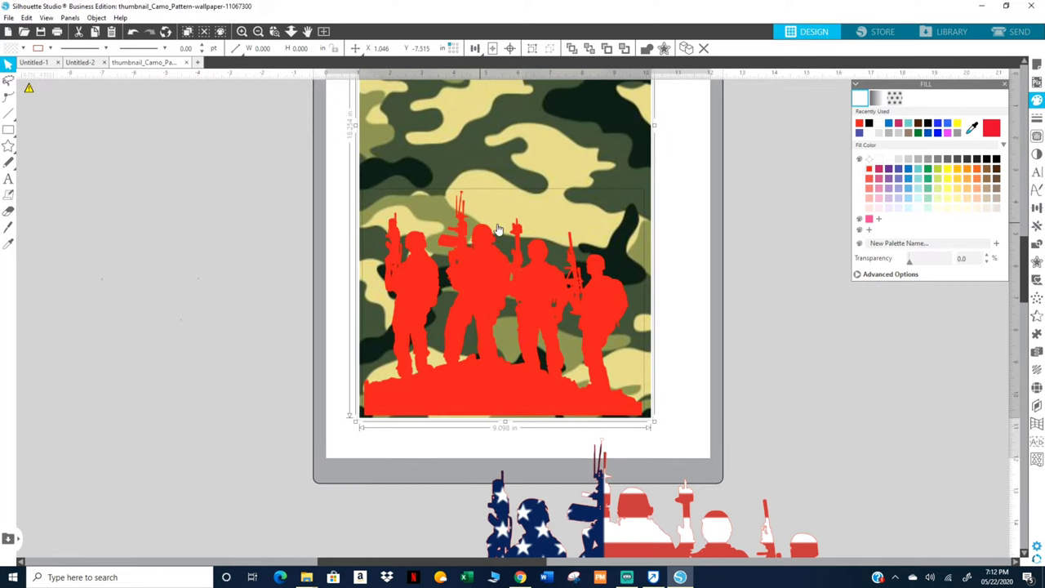
click(202, 336)
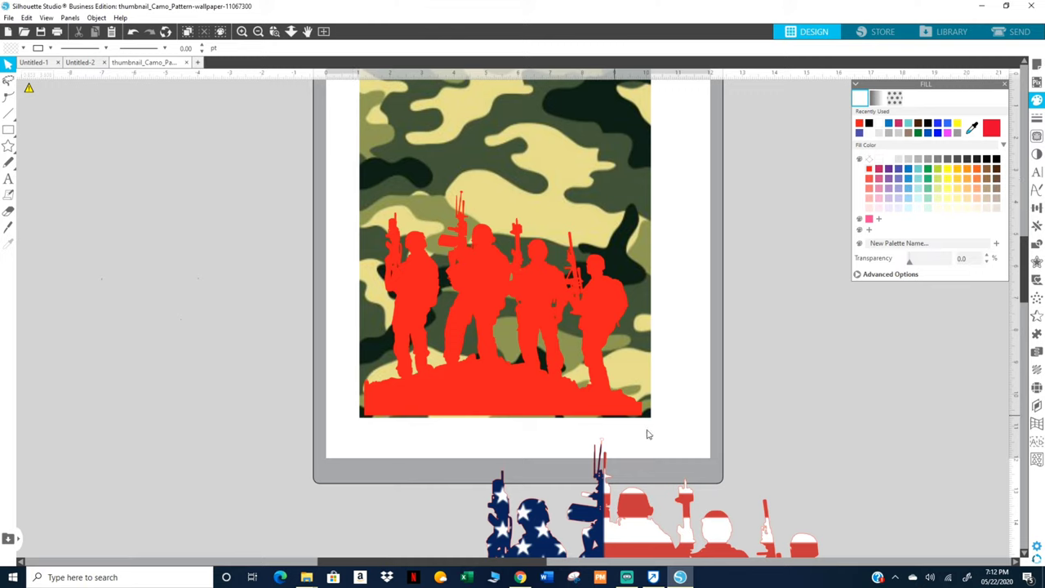
drag(668, 426, 583, 381)
drag(535, 341, 535, 341)
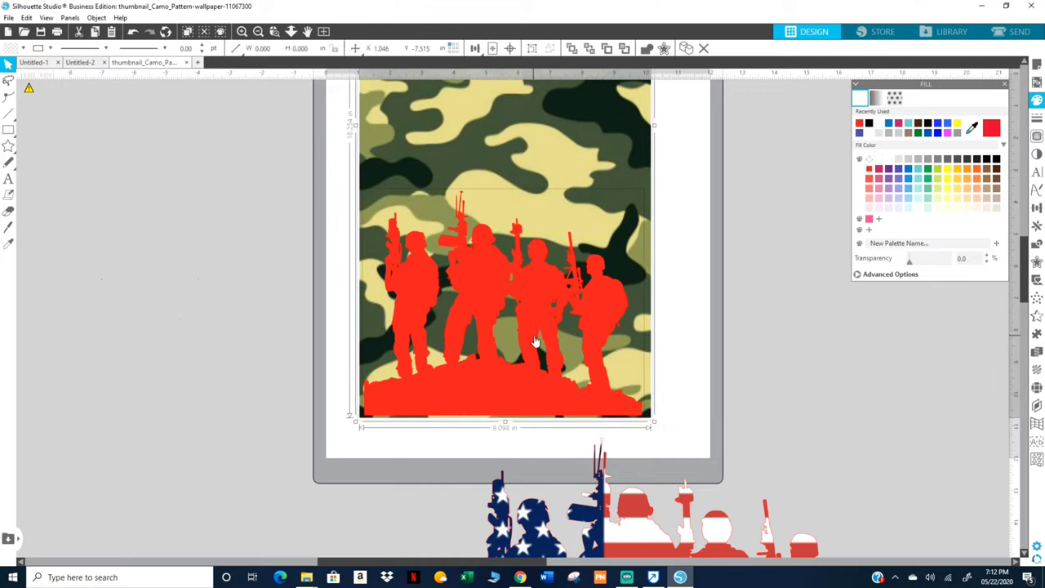
Apply Modify > Intersect so only the camo inside the soldier shapes remains.
click(1037, 245)
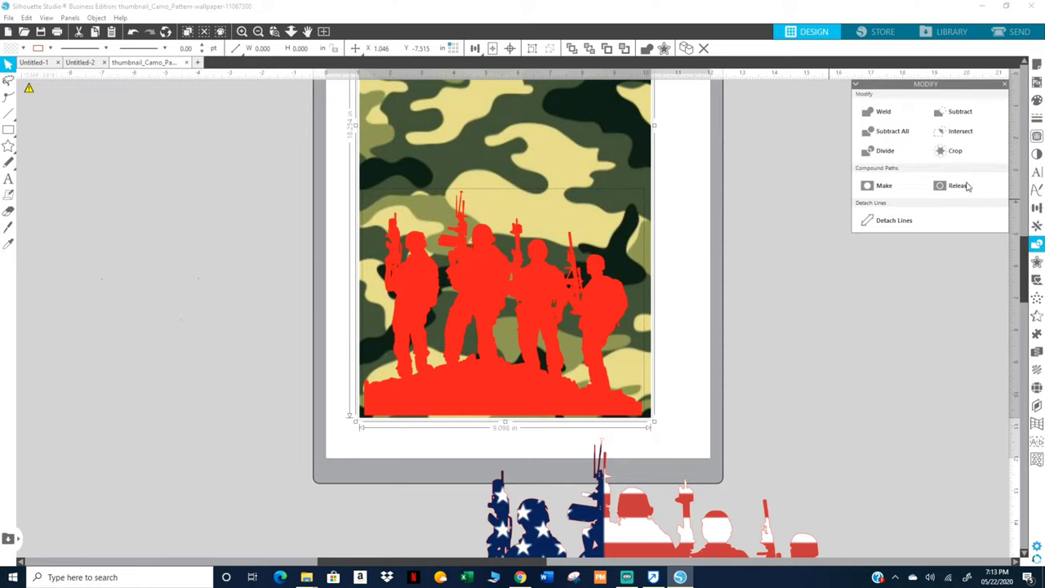
click(961, 132)
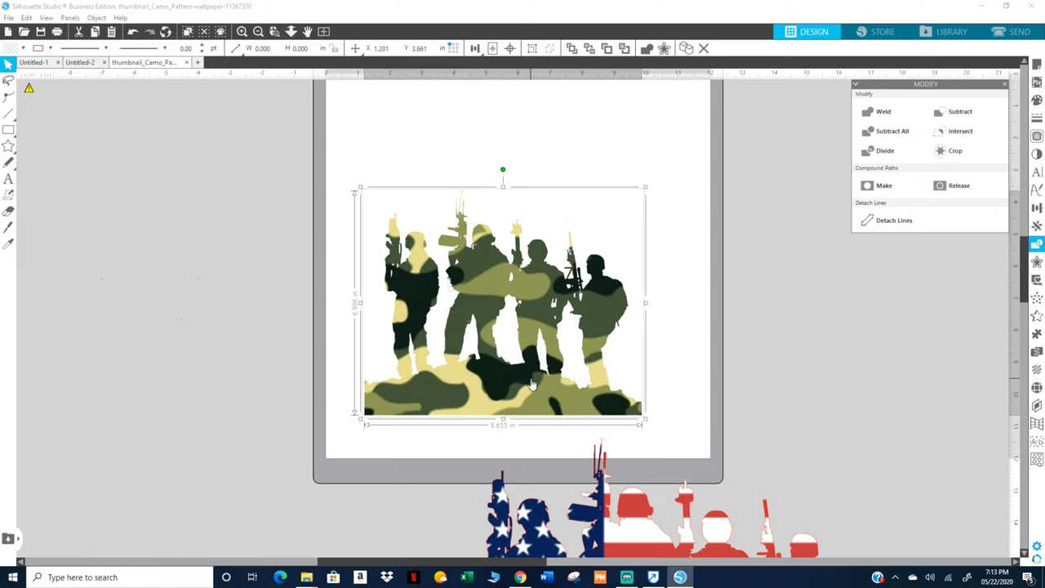
scroll(514, 175, up, 2)
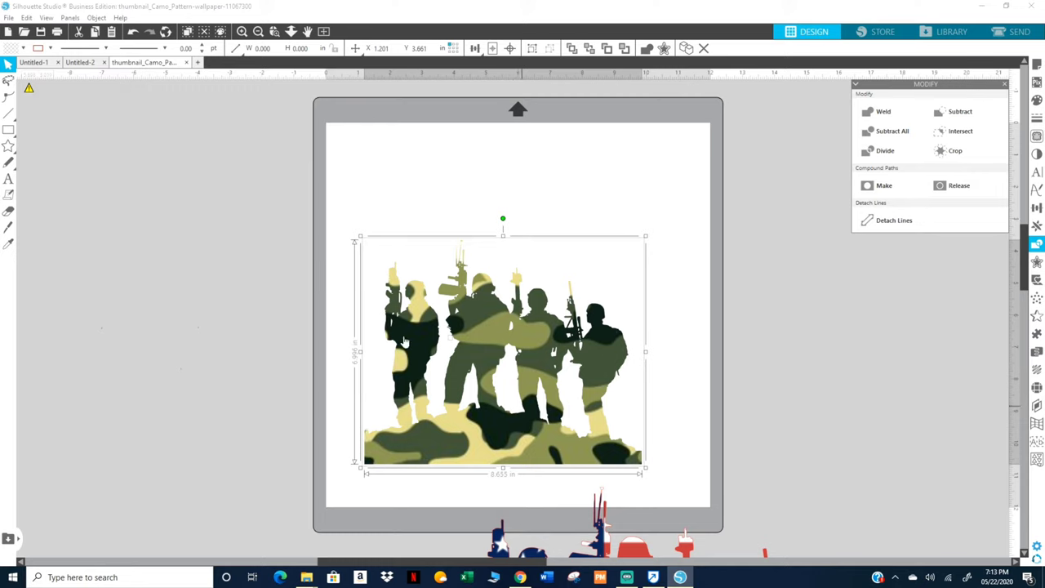
scroll(431, 316, down, 1)
scroll(496, 384, up, 1)
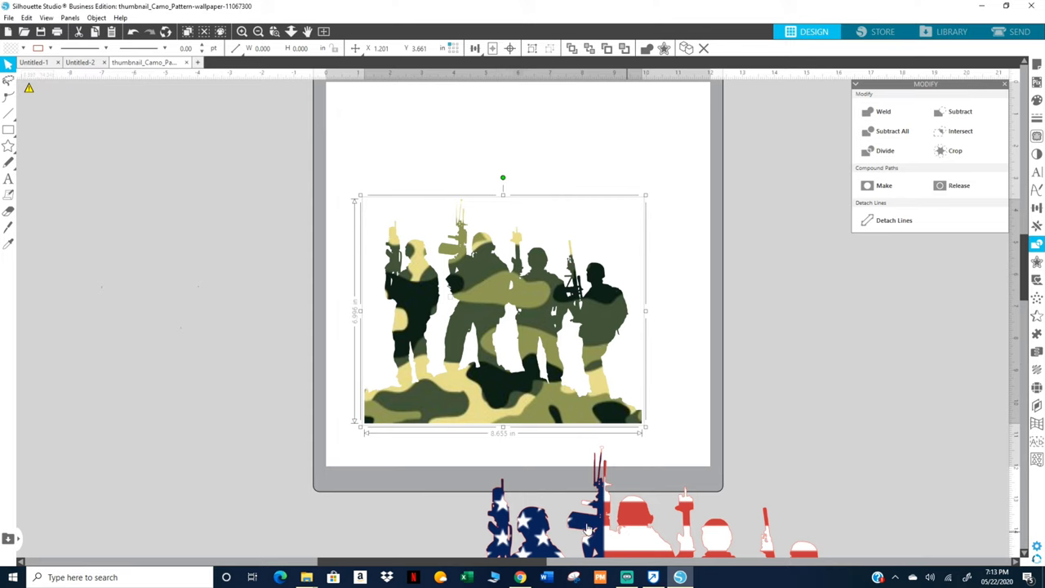
Bring the flag soldiers beside the mat and move the camo soldiers to the mat's right side.
drag(630, 538, 127, 132)
click(471, 270)
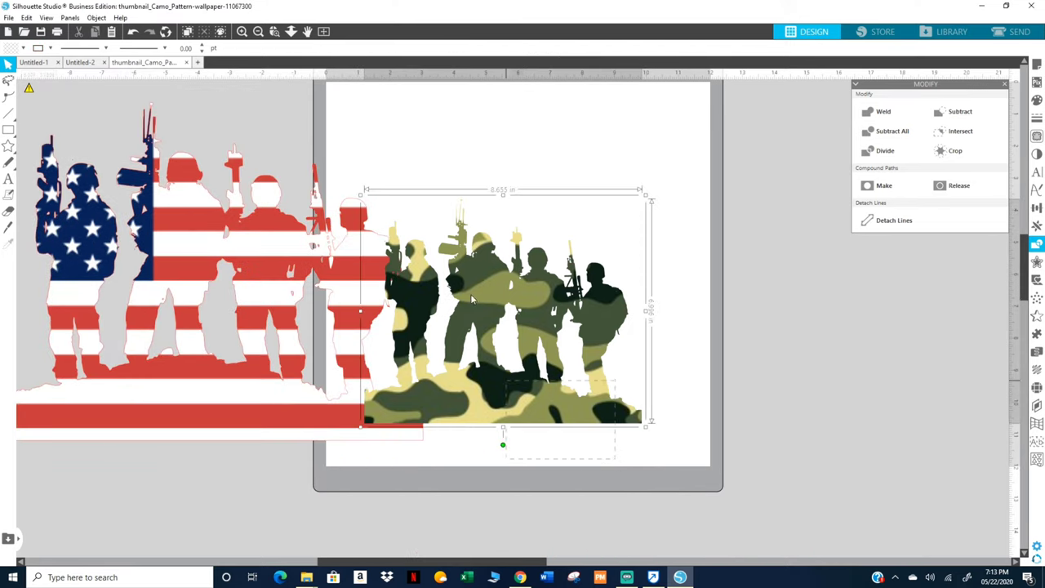
drag(530, 335, 684, 333)
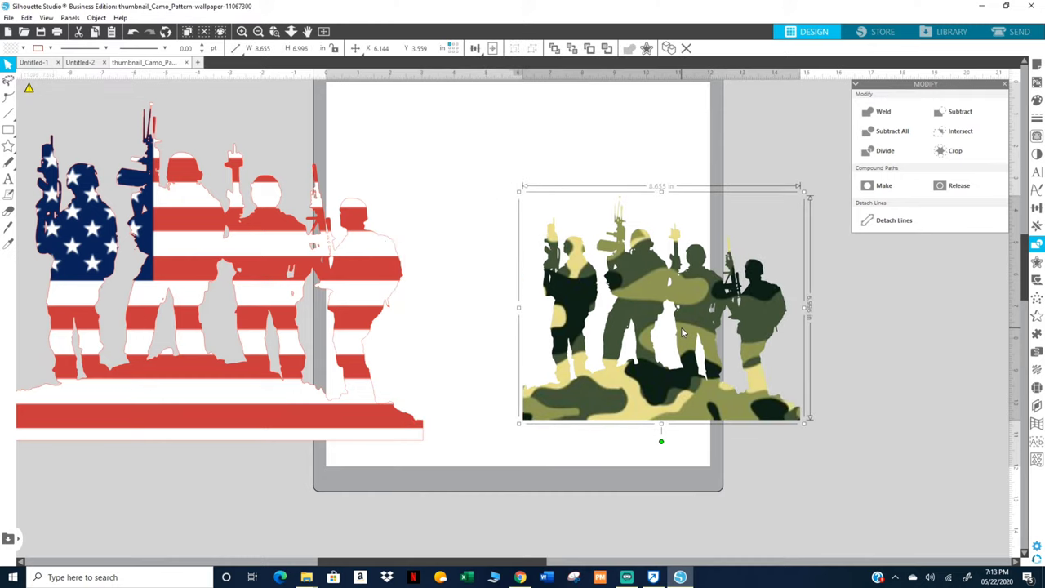
click(415, 433)
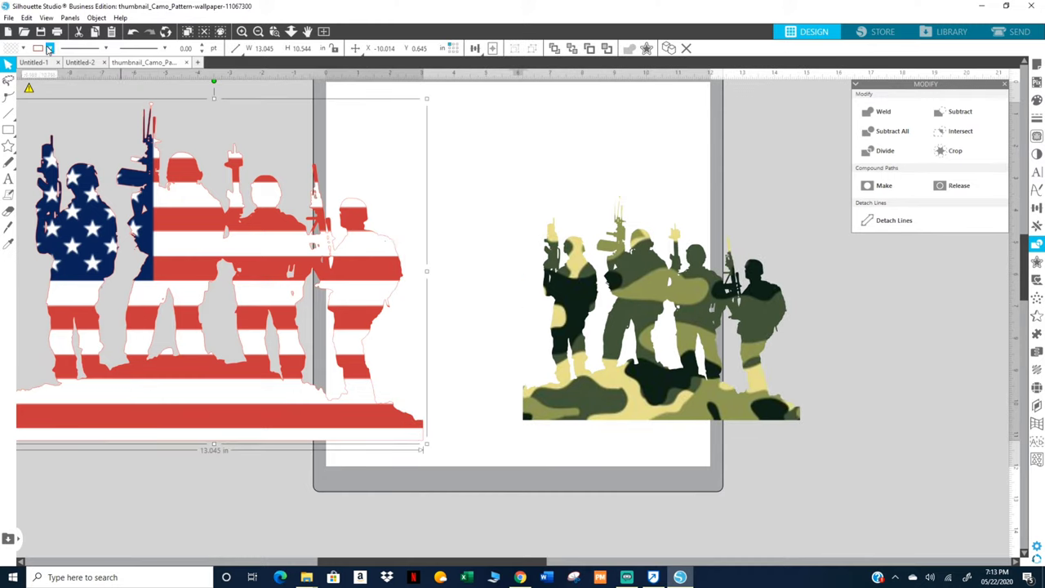
click(50, 49)
click(49, 49)
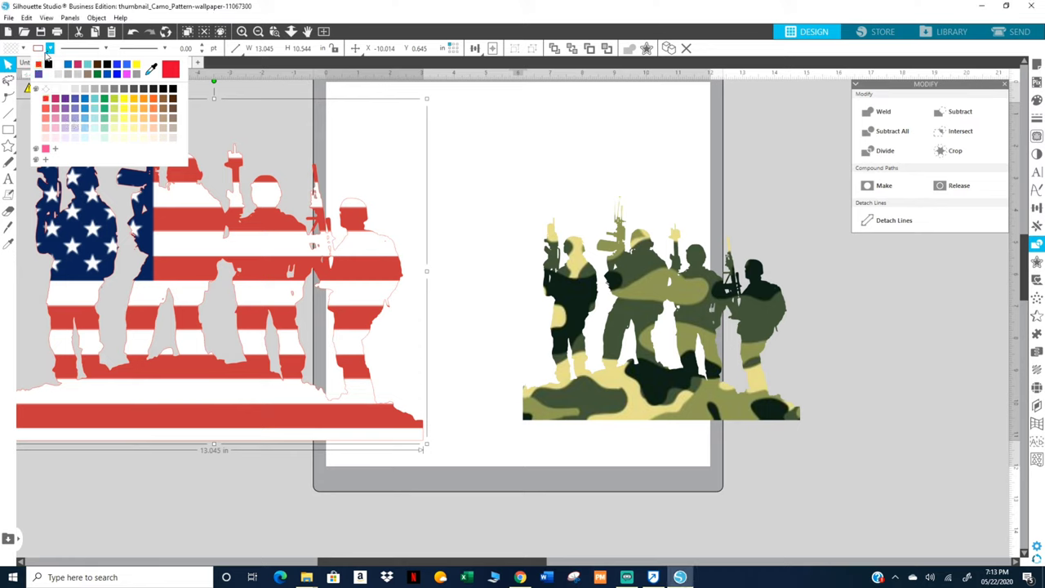
click(49, 66)
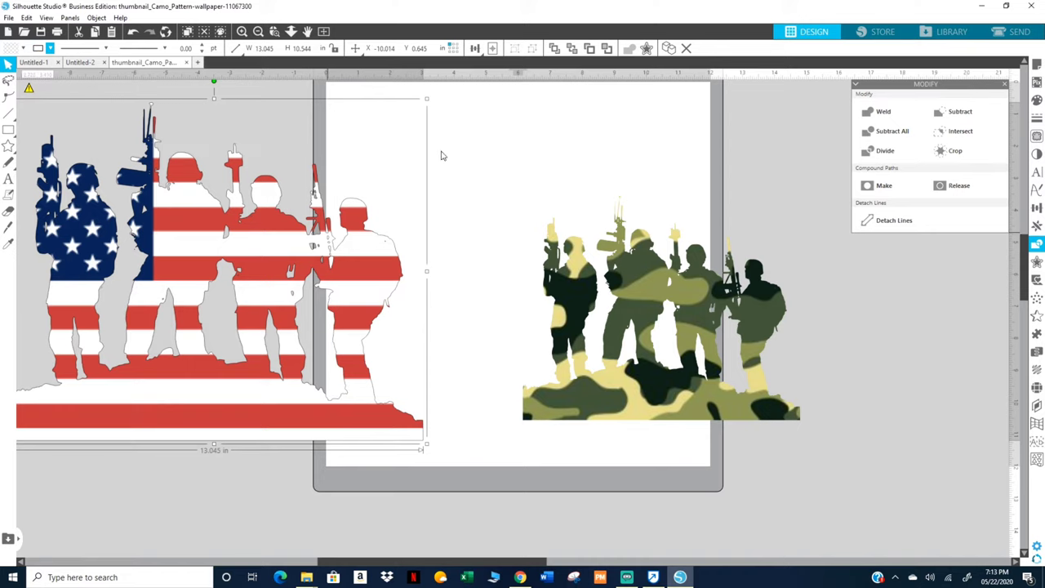
Resize the flag soldiers to about 8.492 by 6.864 in, then shift both designs left.
drag(372, 163, 273, 241)
drag(297, 322, 455, 296)
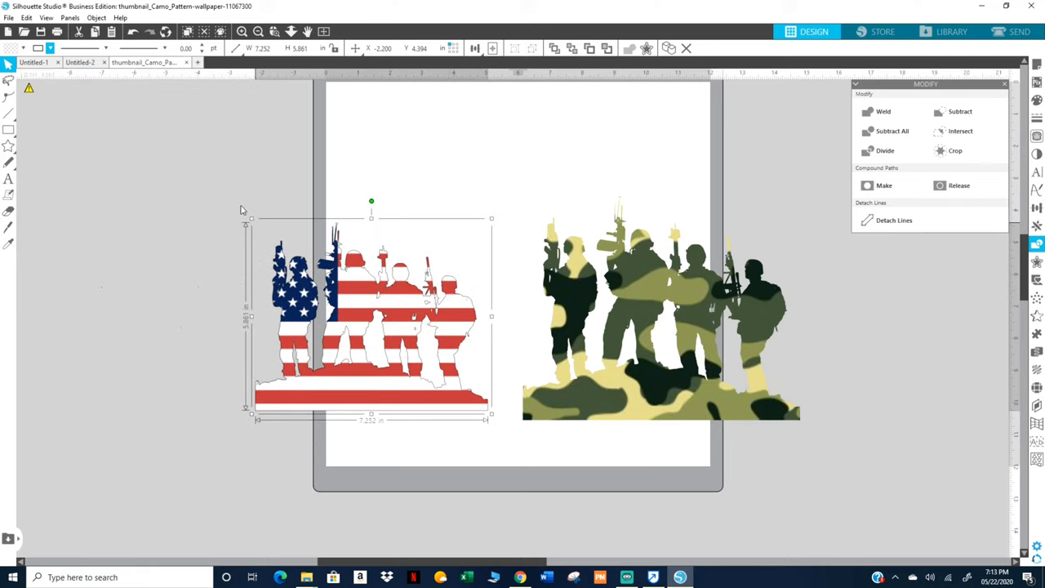
drag(252, 218, 215, 188)
drag(382, 312, 367, 316)
drag(799, 433, 173, 190)
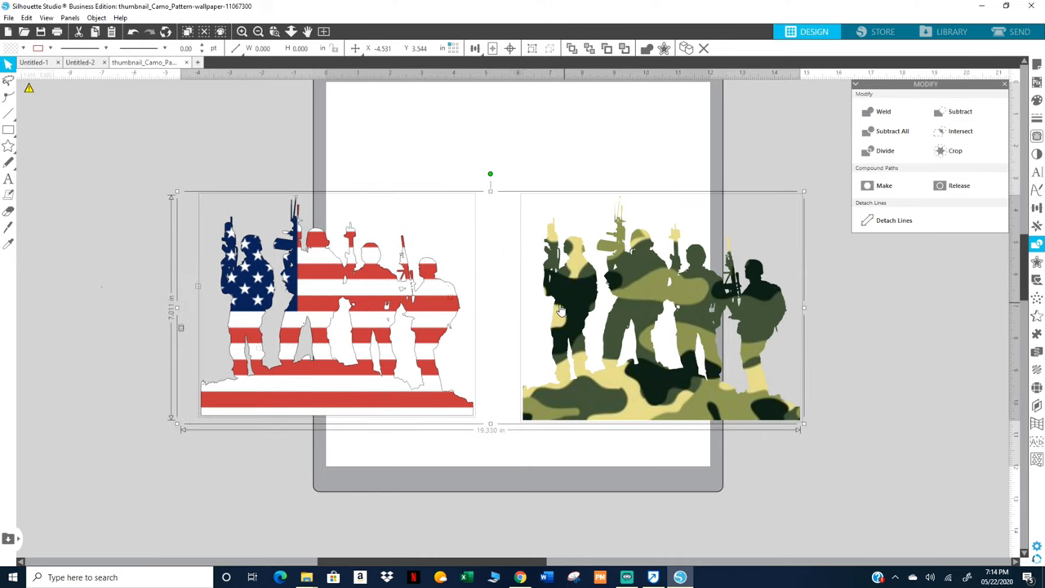
drag(634, 313, 371, 310)
Use File > Merge to import the camo jpg from the IMAGES > Camo folder.
click(269, 268)
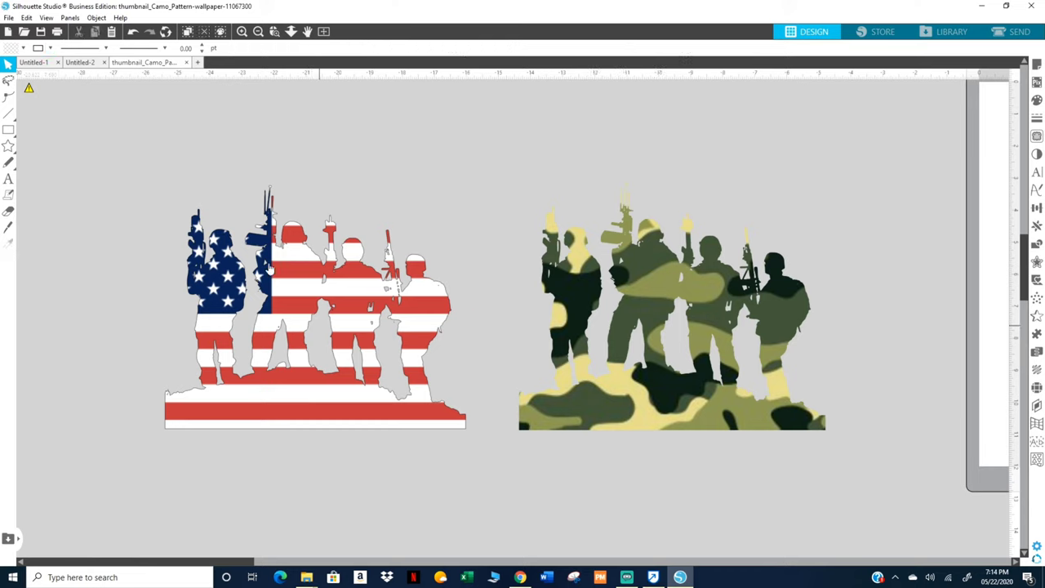
click(9, 18)
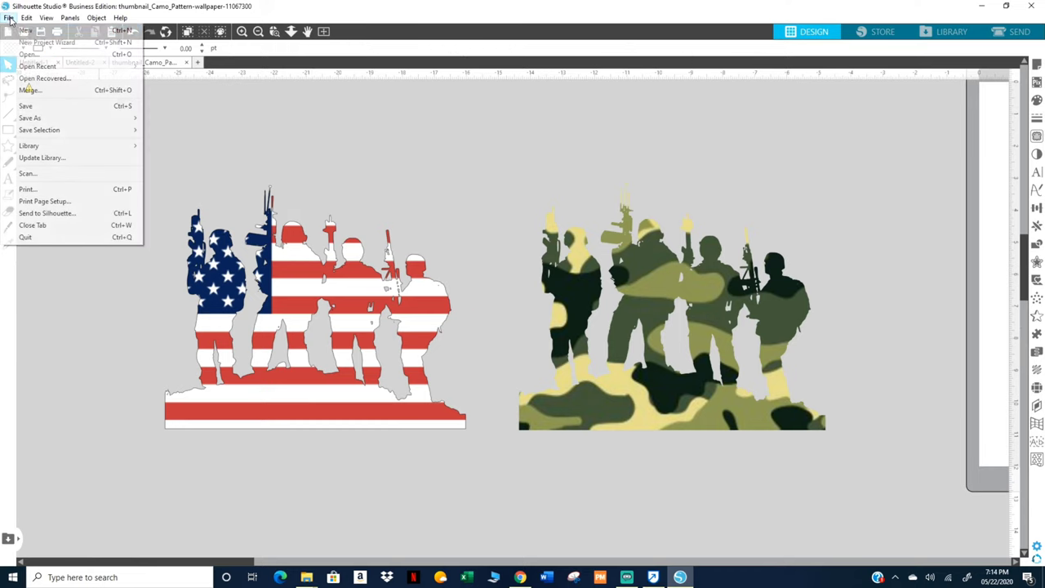
click(33, 90)
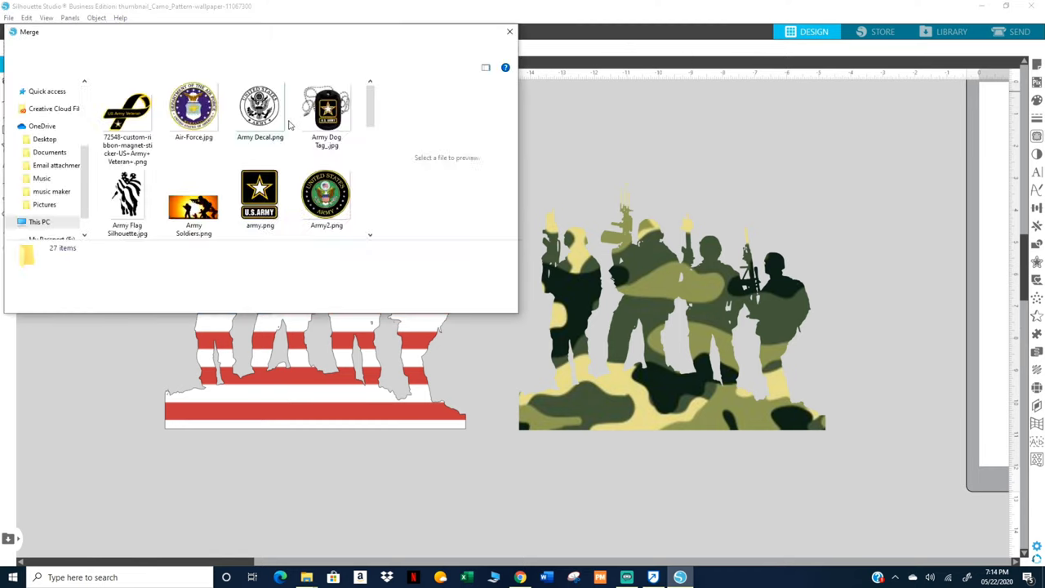
scroll(245, 135, down, 5)
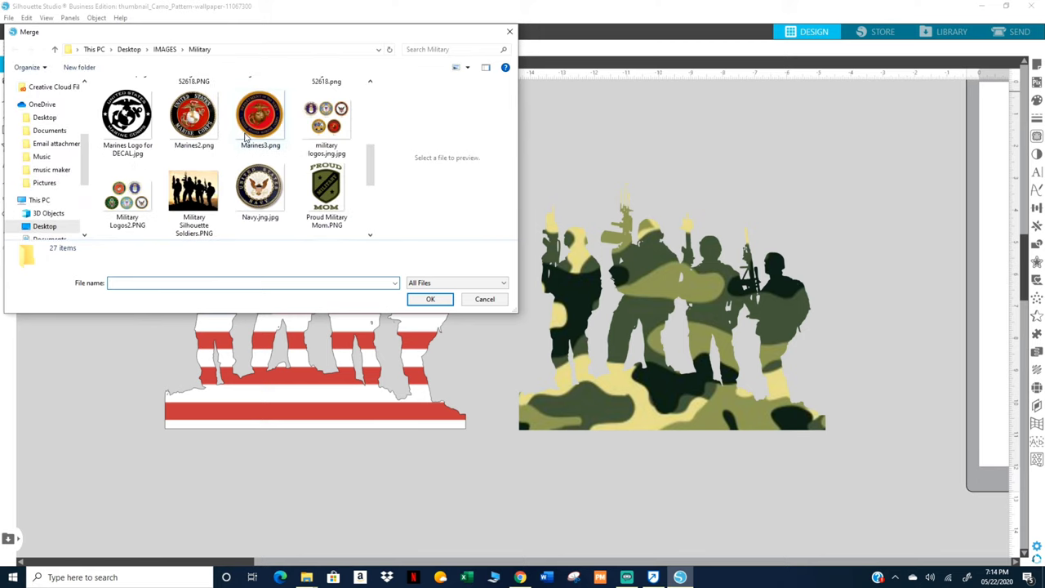
scroll(245, 135, up, 2)
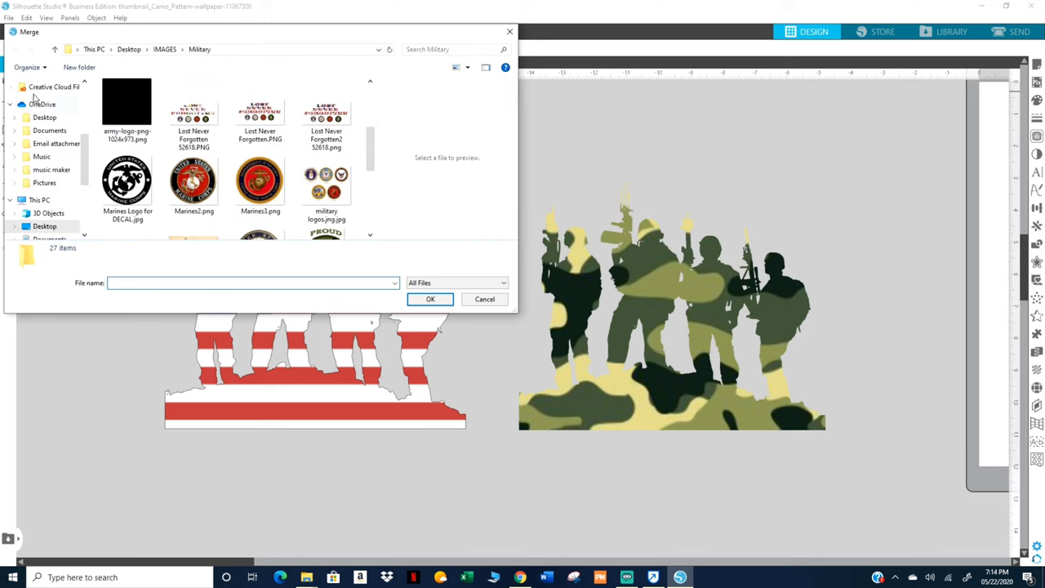
click(56, 50)
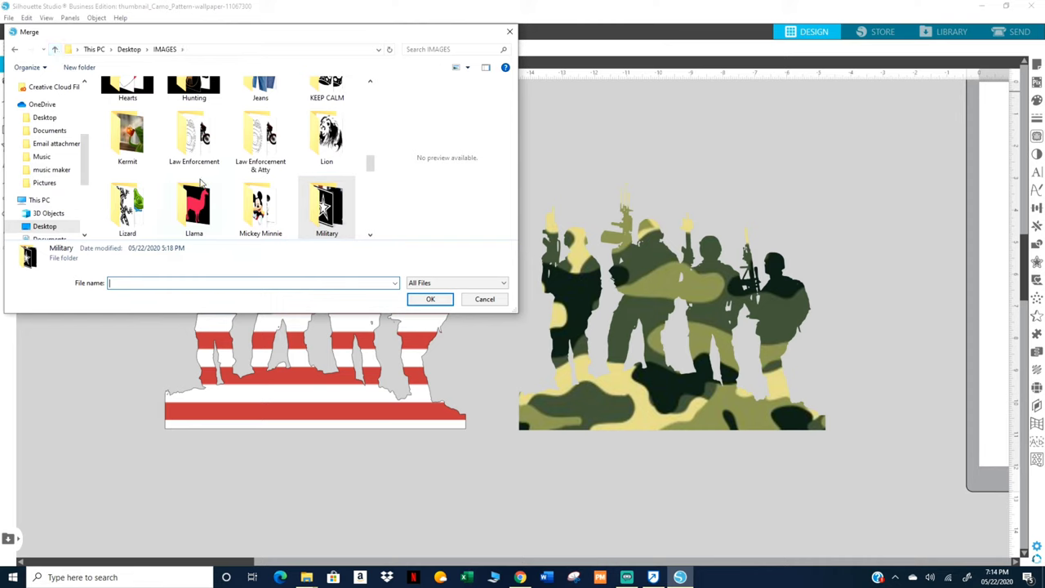
scroll(205, 183, up, 3)
scroll(210, 178, up, 3)
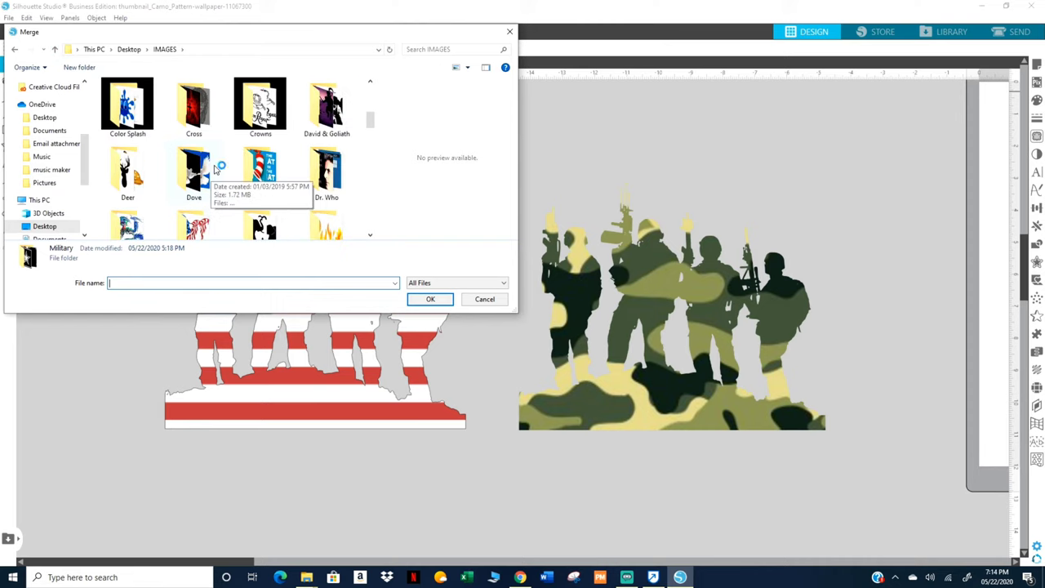
scroll(217, 169, up, 2)
click(260, 114)
double_click(260, 115)
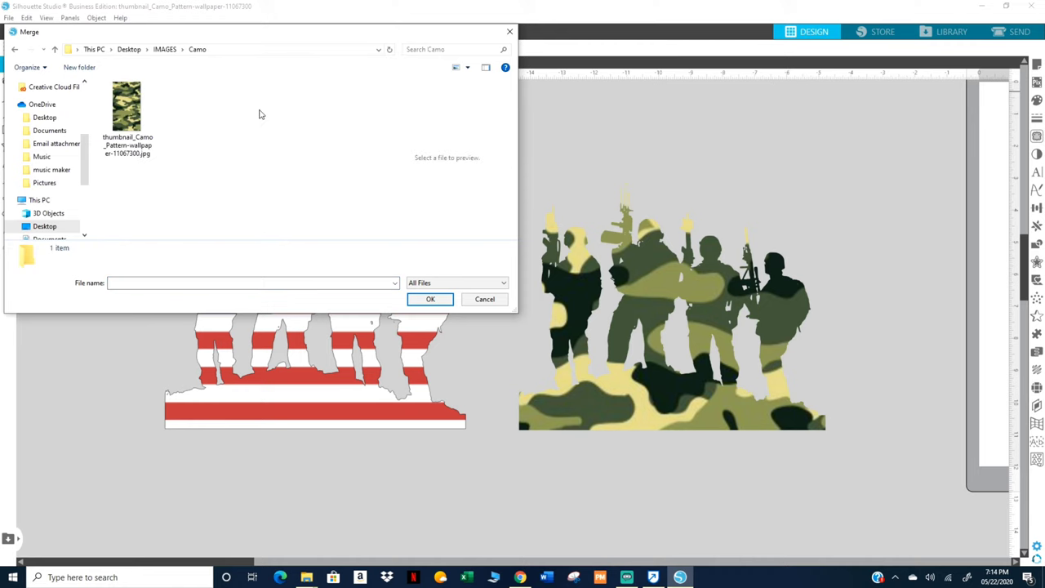
double_click(139, 115)
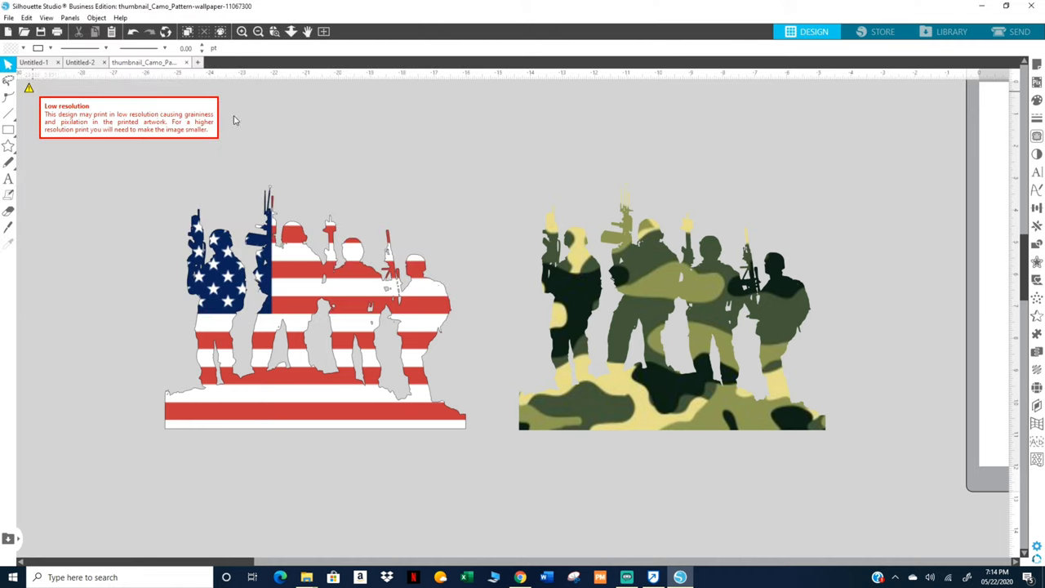
Rotate the camo image 90° to lie level and enlarge it to about 10.785 in wide.
drag(995, 202, 372, 169)
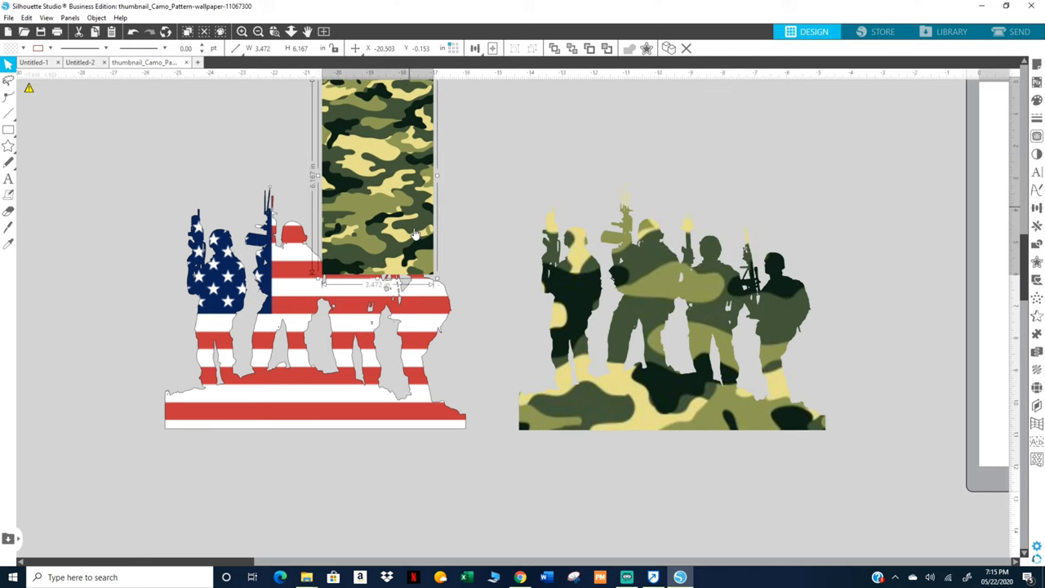
scroll(411, 175, up, 1)
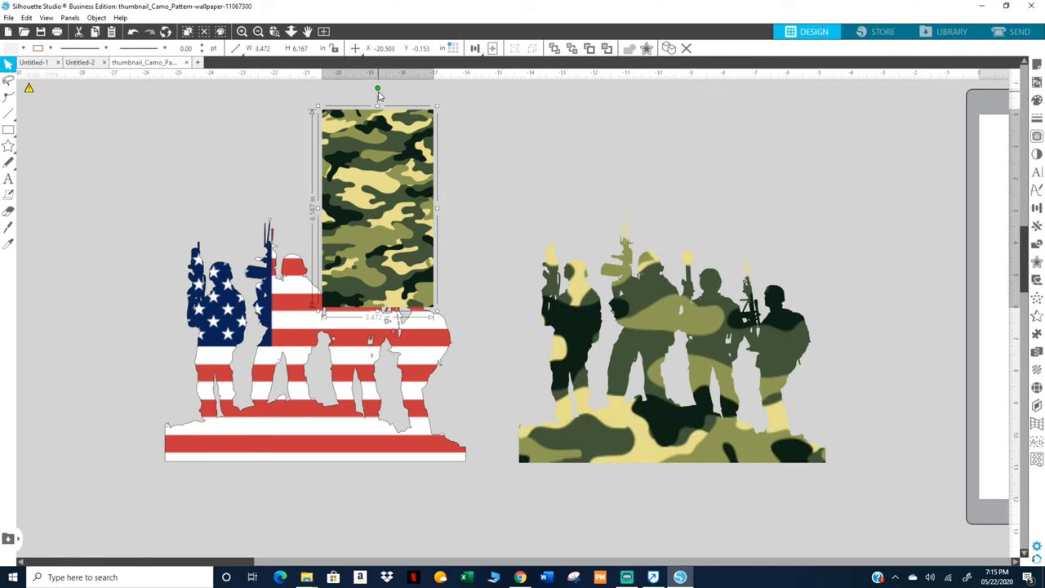
drag(378, 91, 499, 260)
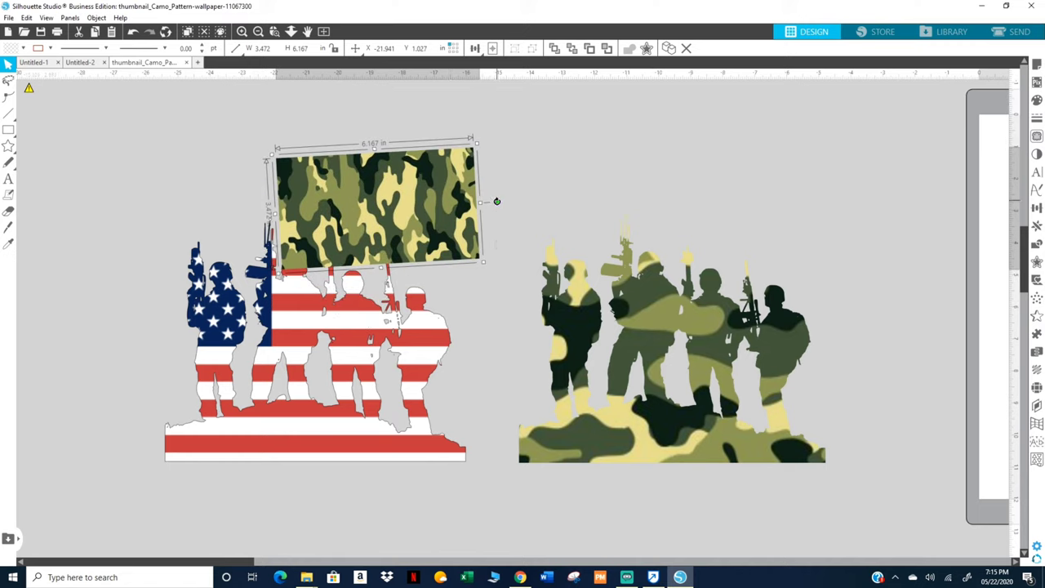
drag(496, 204, 499, 212)
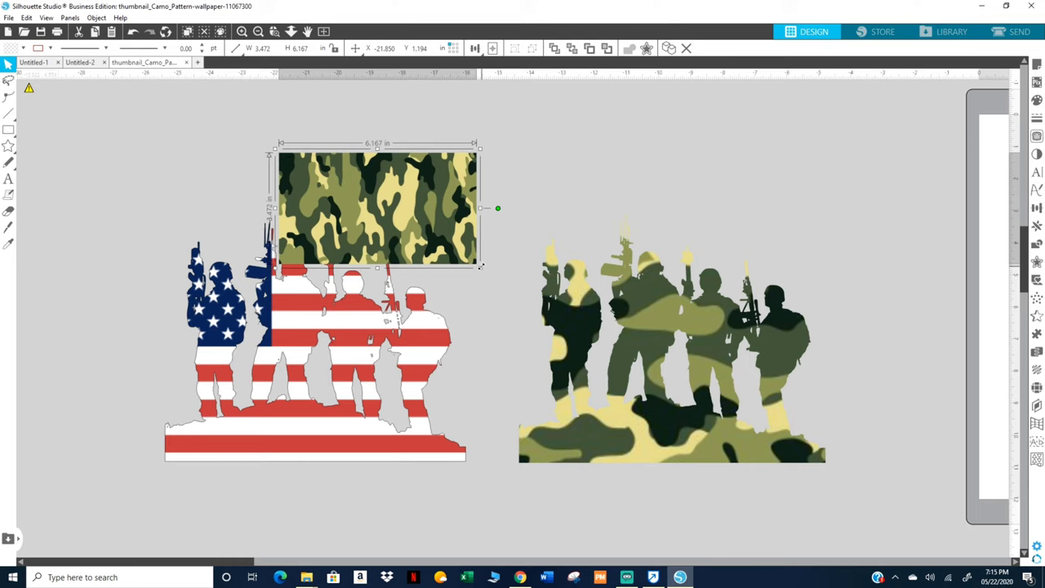
drag(481, 266, 628, 351)
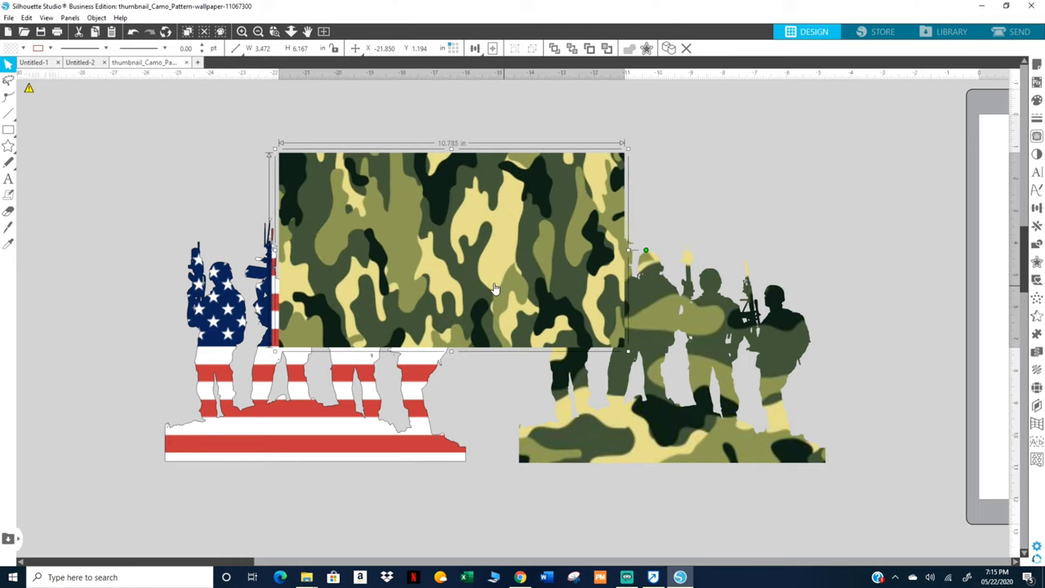
Send the camo behind the flag soldiers, scale it to 11.981 in wide, and shift the group left.
drag(484, 293, 351, 374)
right_click(352, 370)
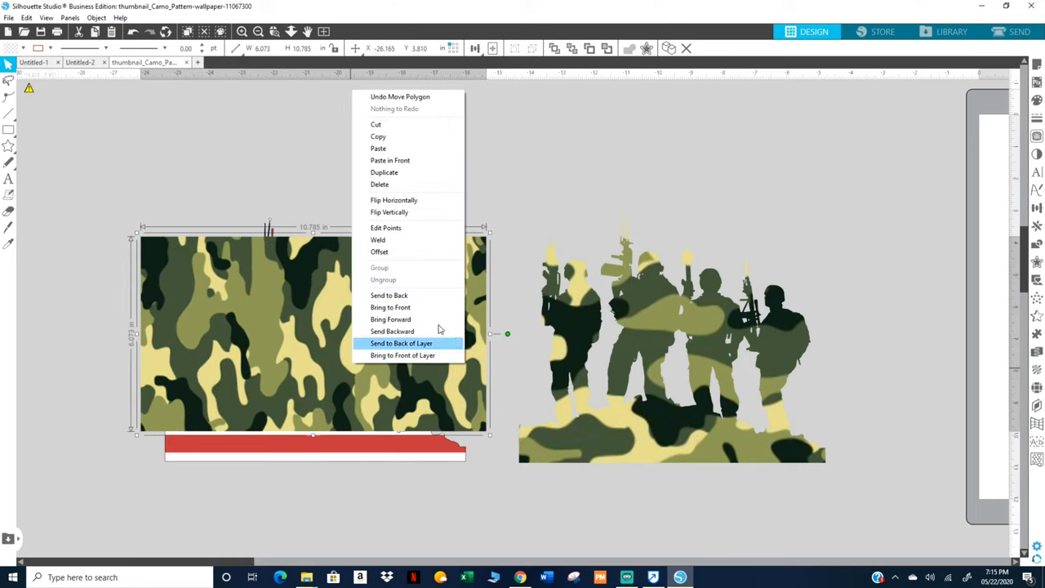
click(397, 296)
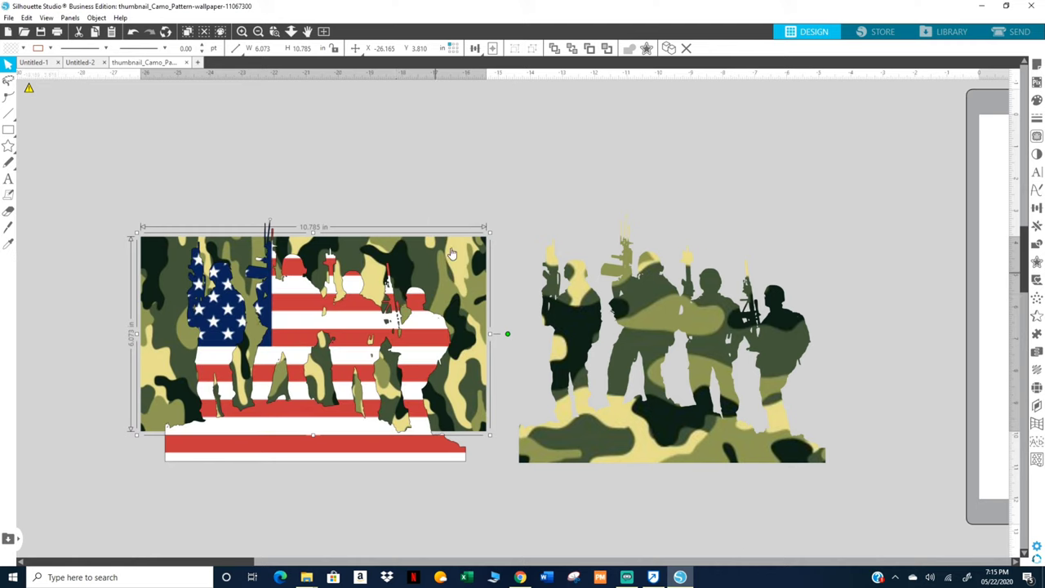
drag(487, 232, 477, 275)
click(289, 358)
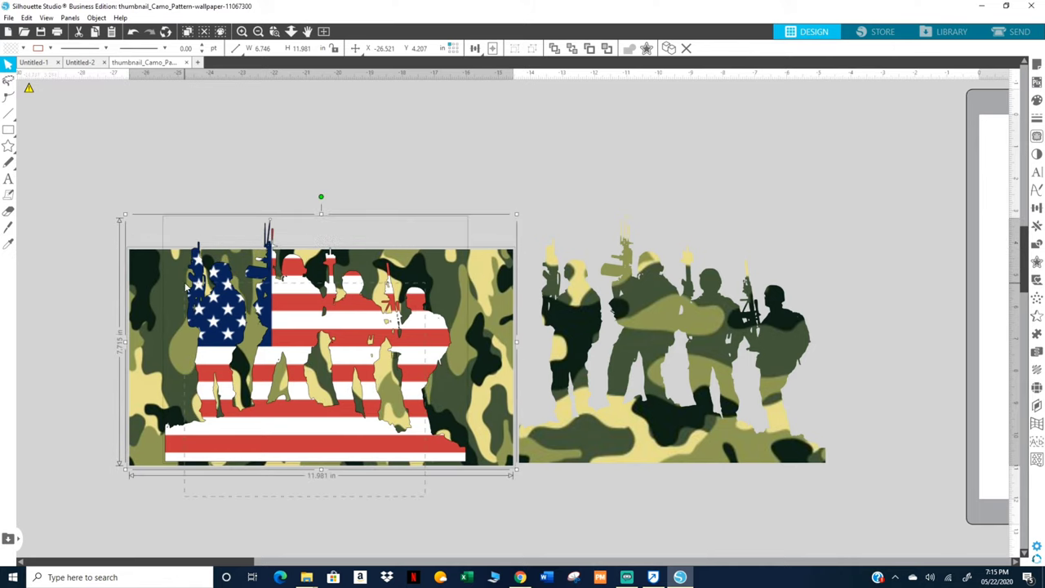
drag(361, 321, 304, 317)
Merge 'Medium 600X316 pixel AM Flag.png' from the IMAGES > Flag folder via File > Merge.
click(404, 155)
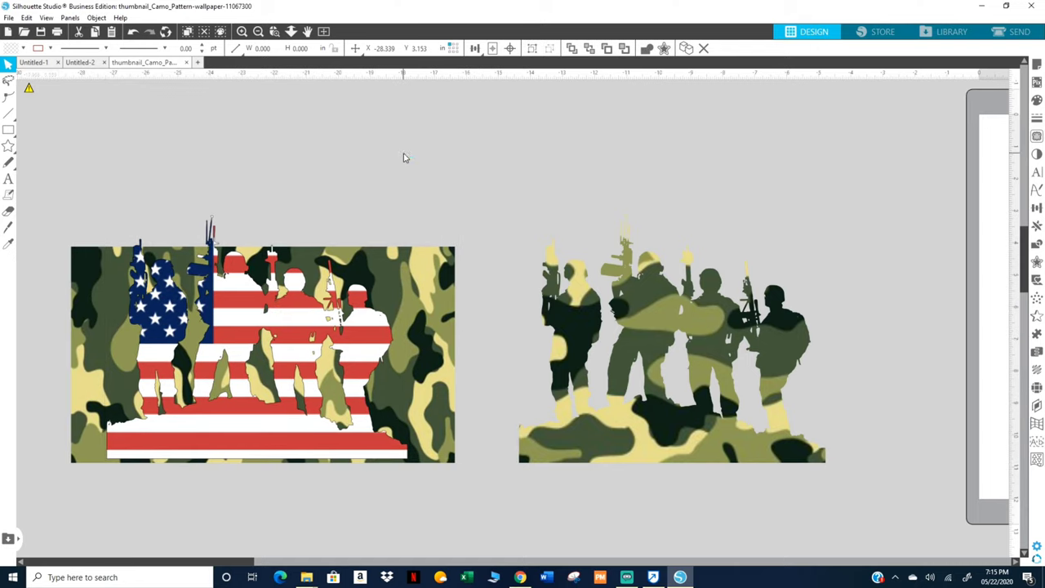
click(8, 17)
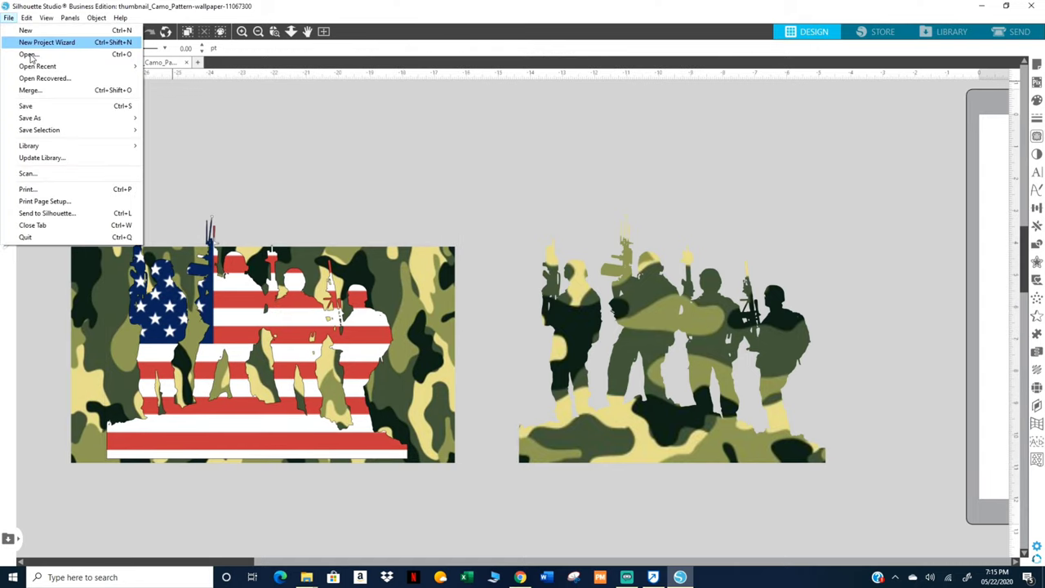
click(37, 92)
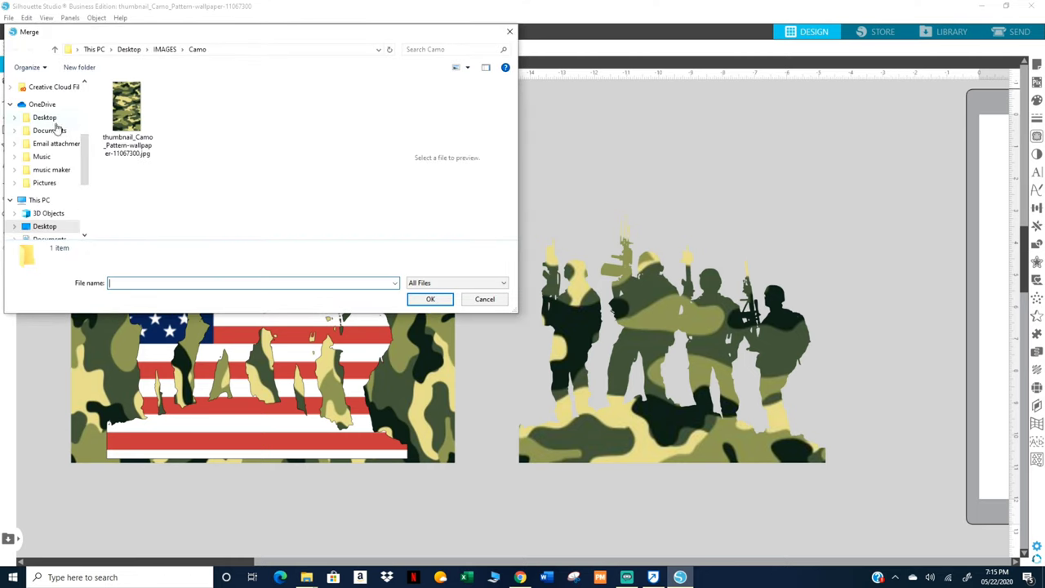
click(54, 51)
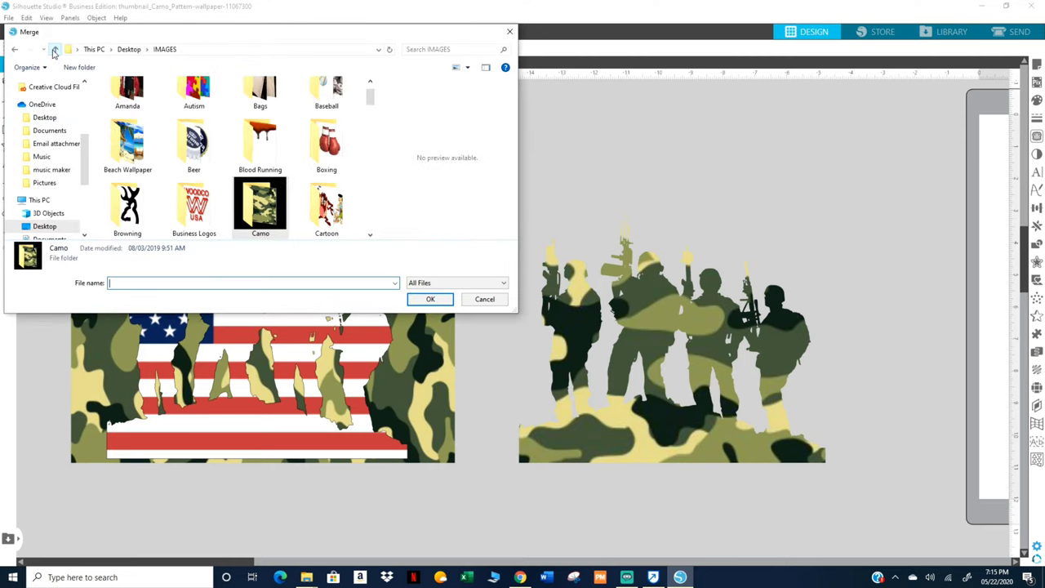
scroll(319, 172, down, 3)
scroll(319, 172, down, 2)
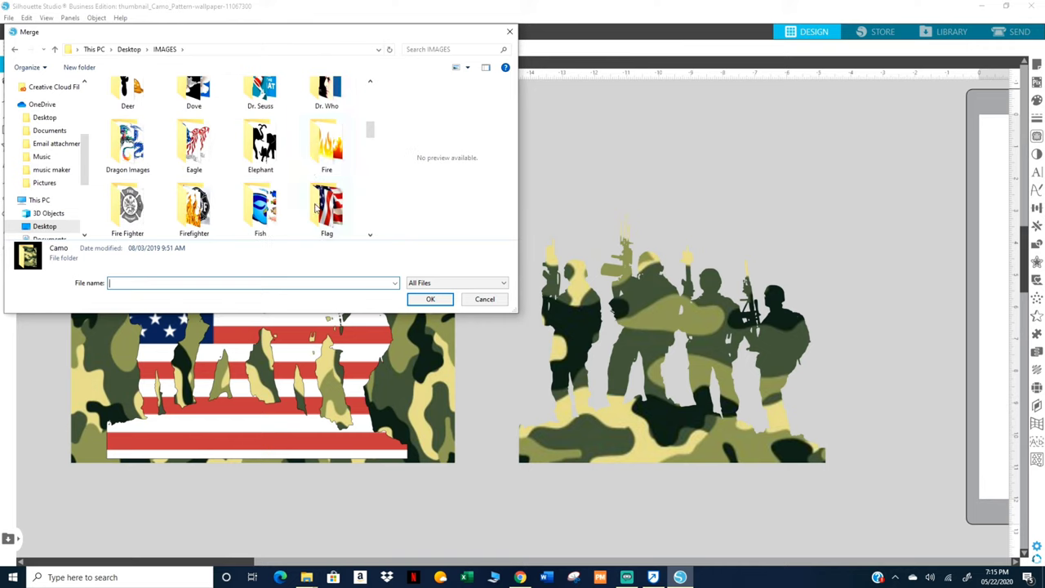
double_click(325, 208)
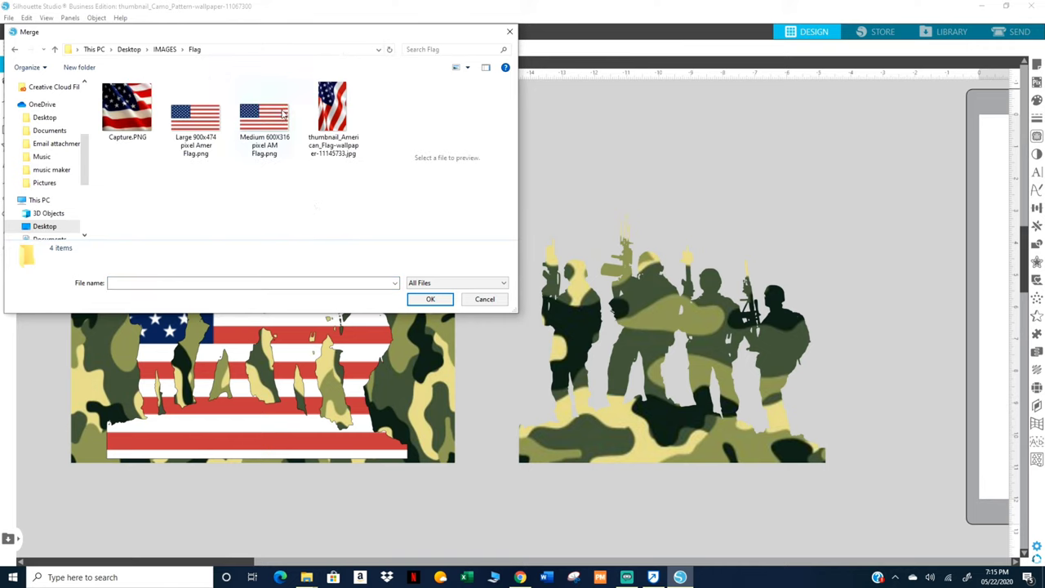
double_click(277, 122)
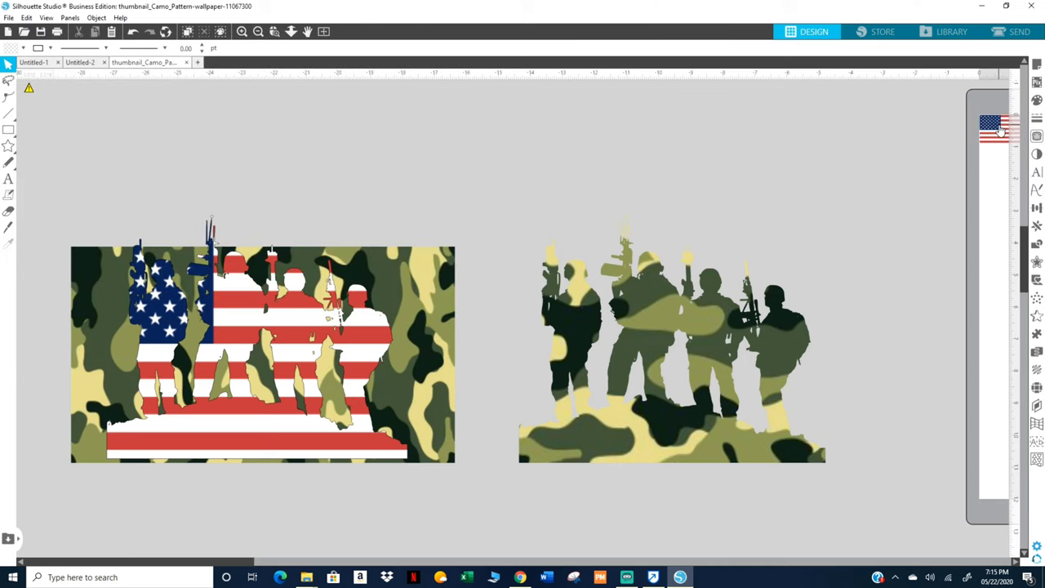
Place the flag image under the camo soldiers, sending it to the back with Ctrl+Shift+B.
drag(1003, 131, 888, 200)
drag(817, 279, 799, 330)
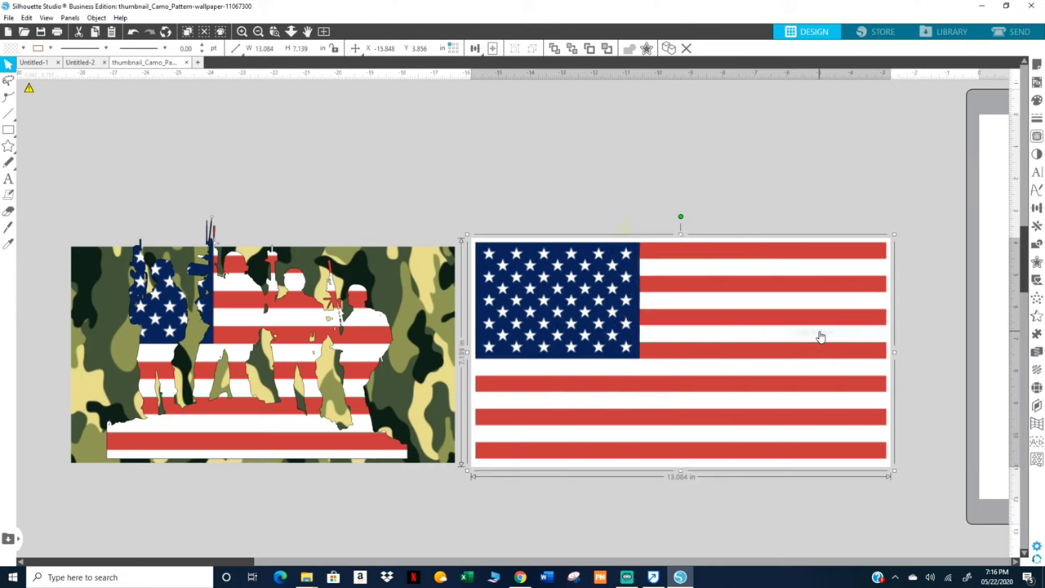
key(ctrl+shift+b)
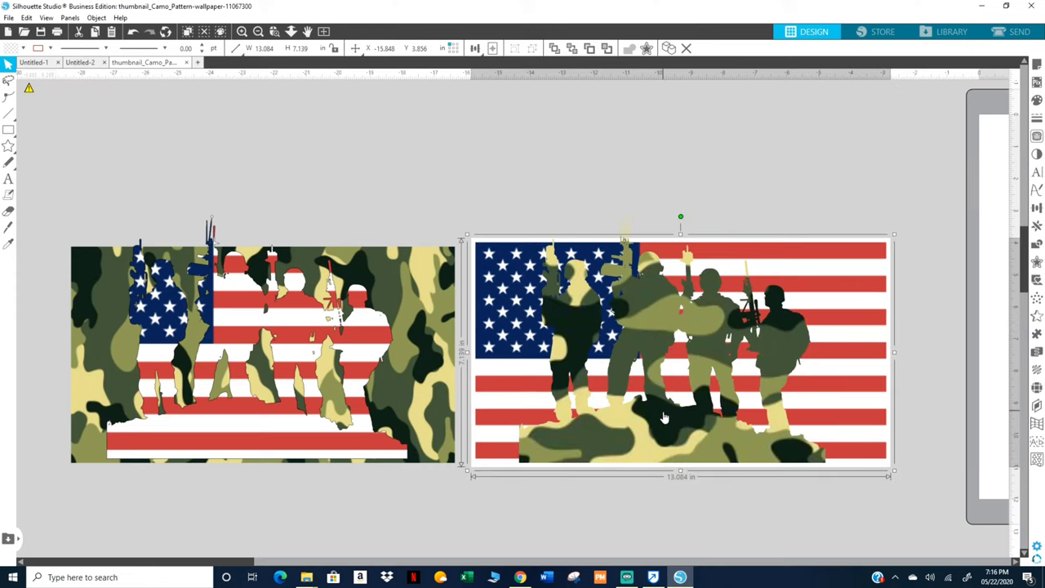
drag(663, 415, 766, 418)
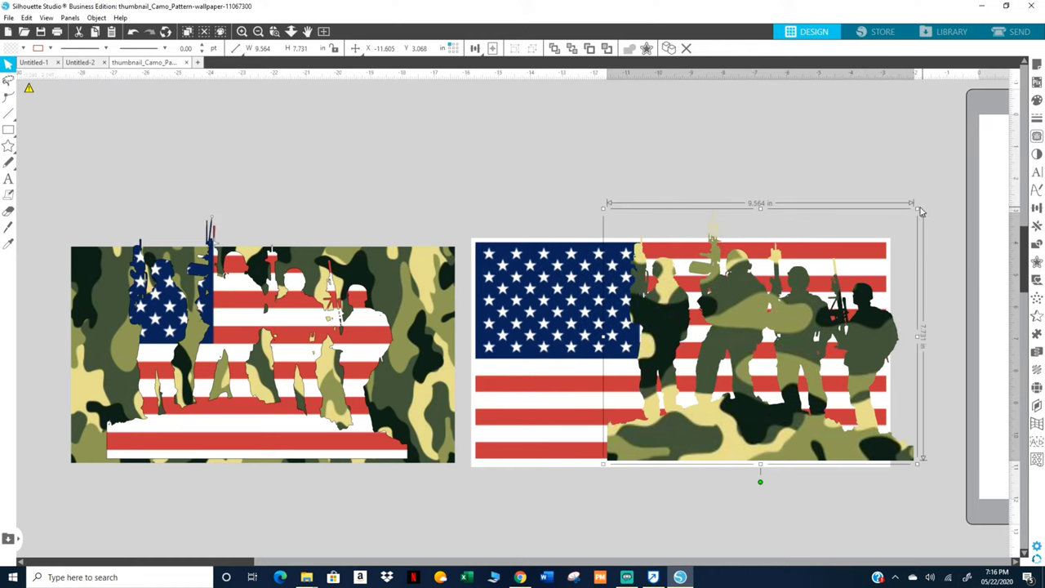
Resize the camo soldiers to 6.942 by 5.611 in and position them over the flag's lower right.
drag(919, 209, 872, 276)
drag(773, 380, 777, 381)
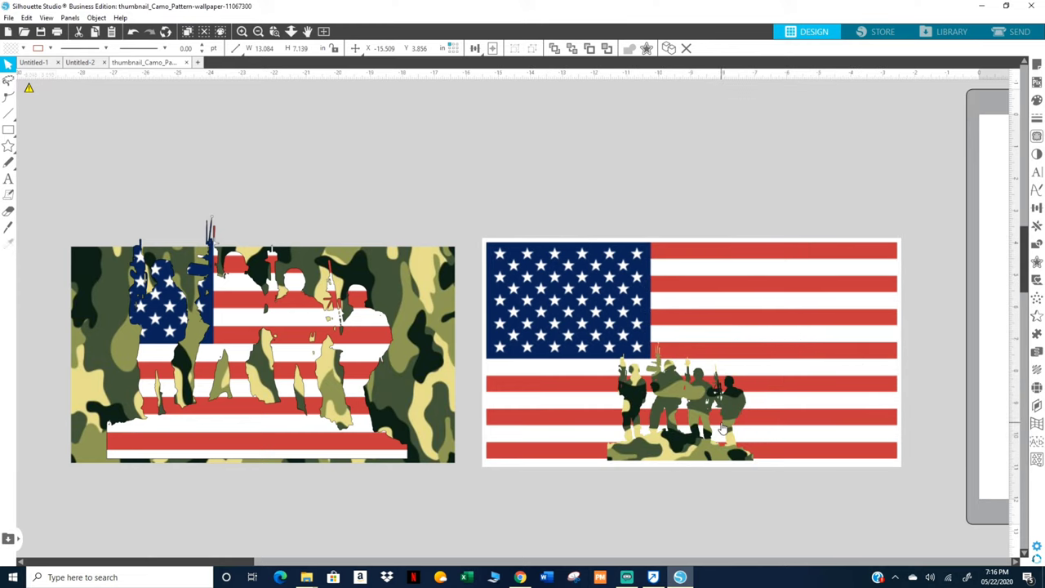
click(749, 393)
drag(756, 345, 818, 288)
drag(761, 373, 792, 347)
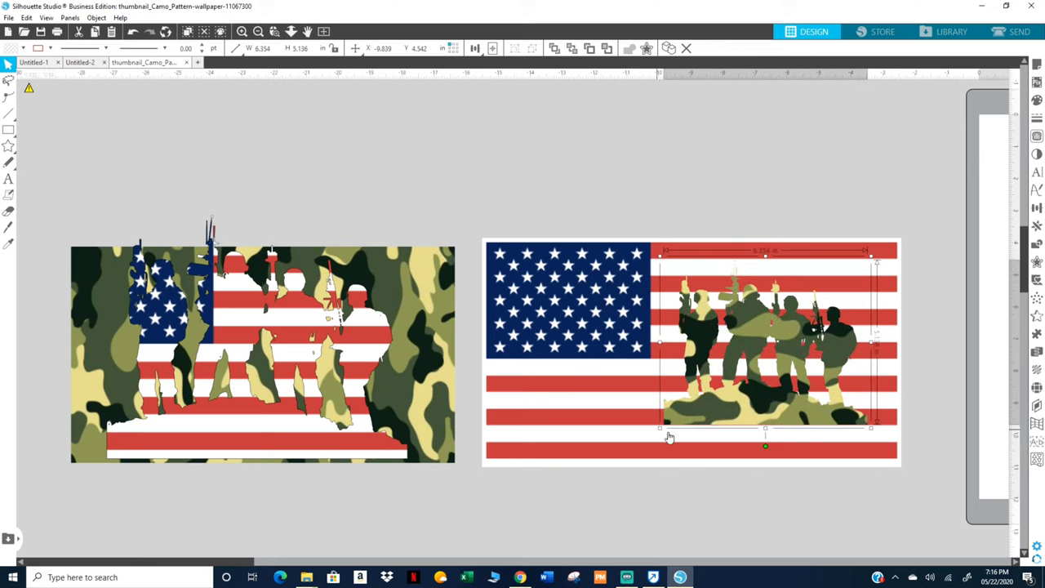
drag(652, 438, 637, 452)
drag(745, 408, 764, 425)
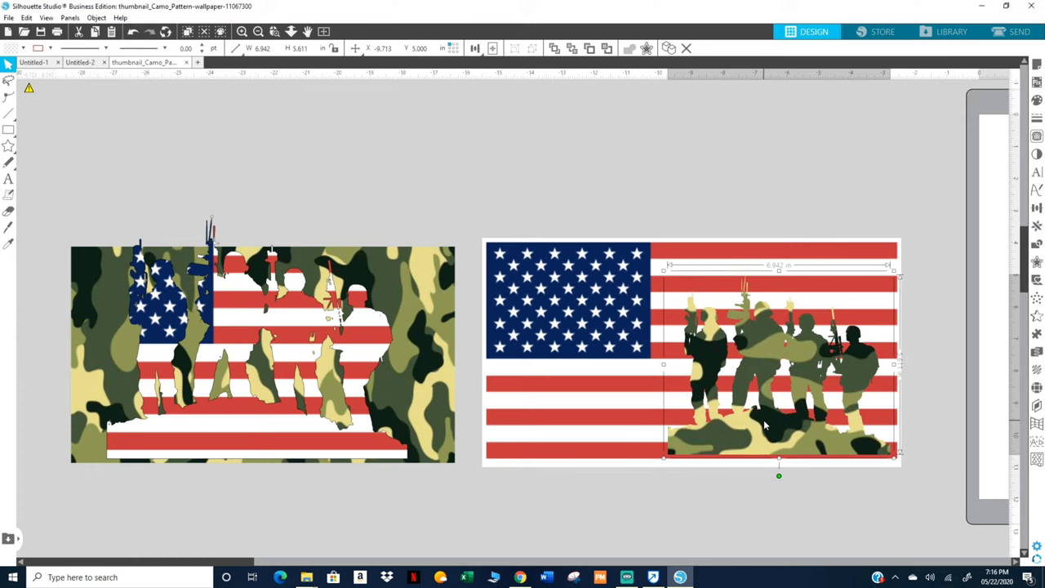
click(546, 209)
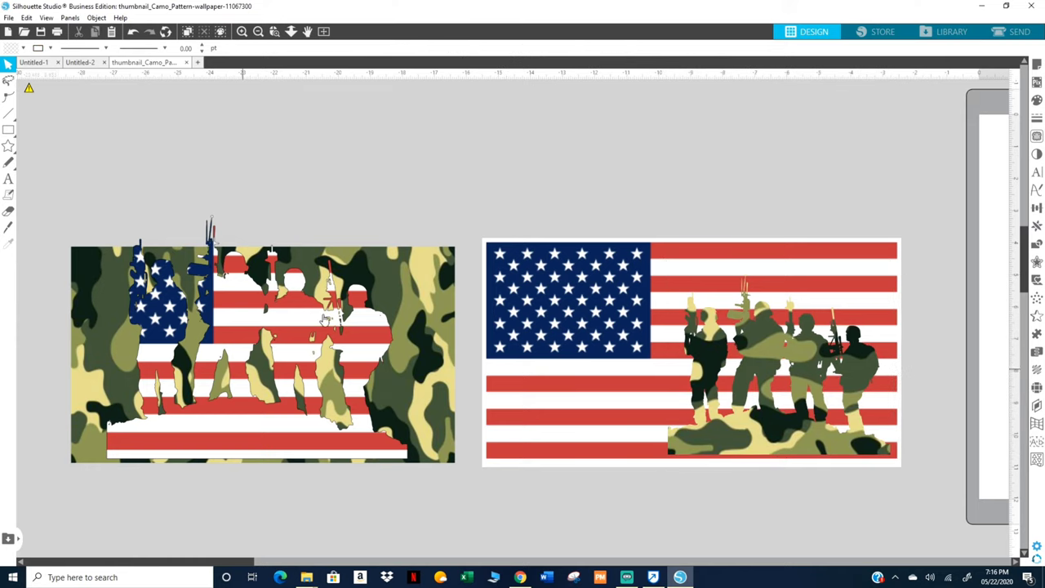
Delete the camo background and move the camo and flag-pattern soldiers off to the left.
click(417, 282)
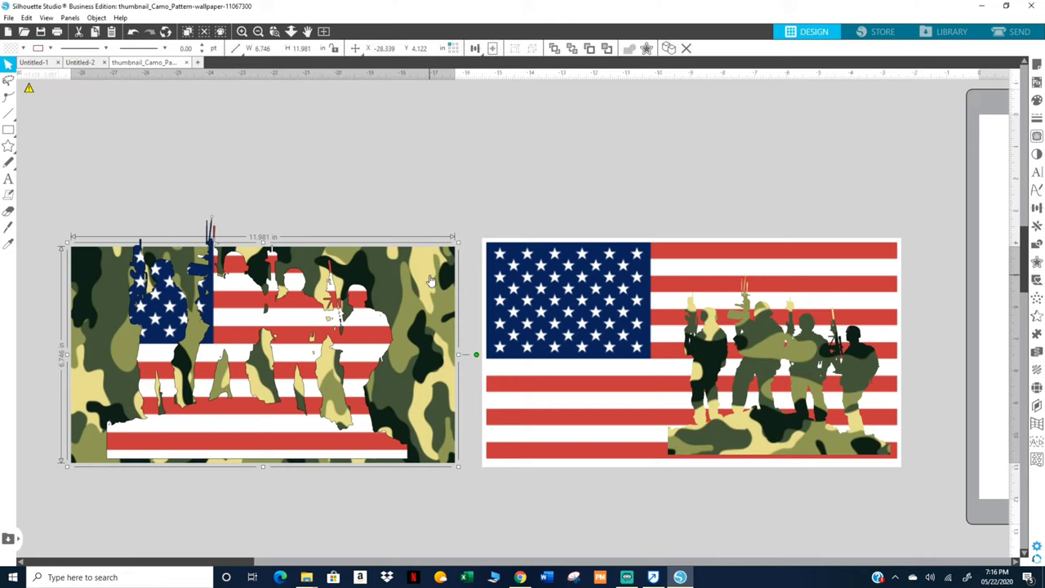
key(Delete)
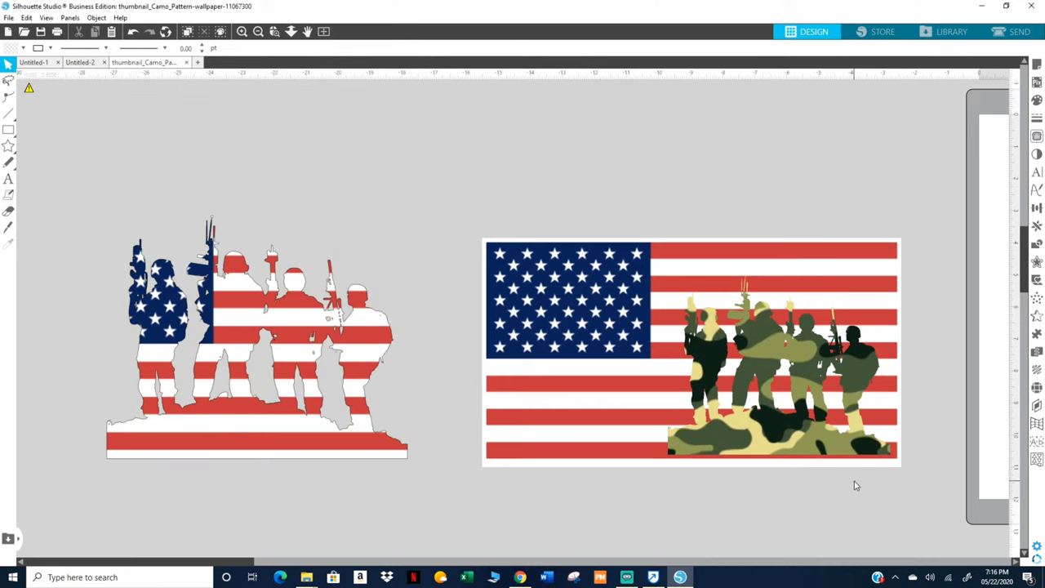
click(788, 457)
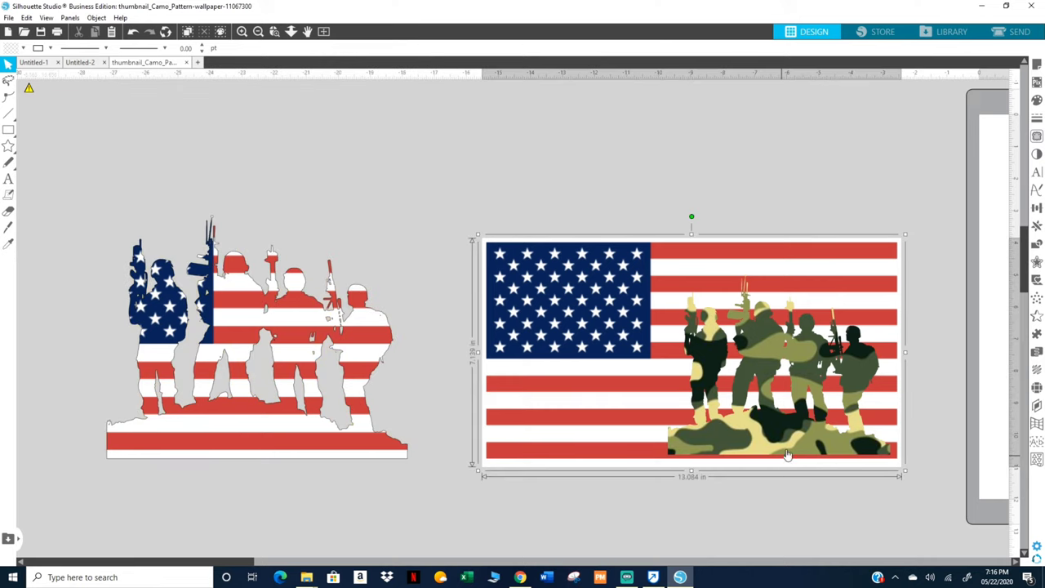
click(797, 169)
drag(765, 369, 338, 530)
drag(368, 397, 381, 370)
drag(404, 462, 468, 148)
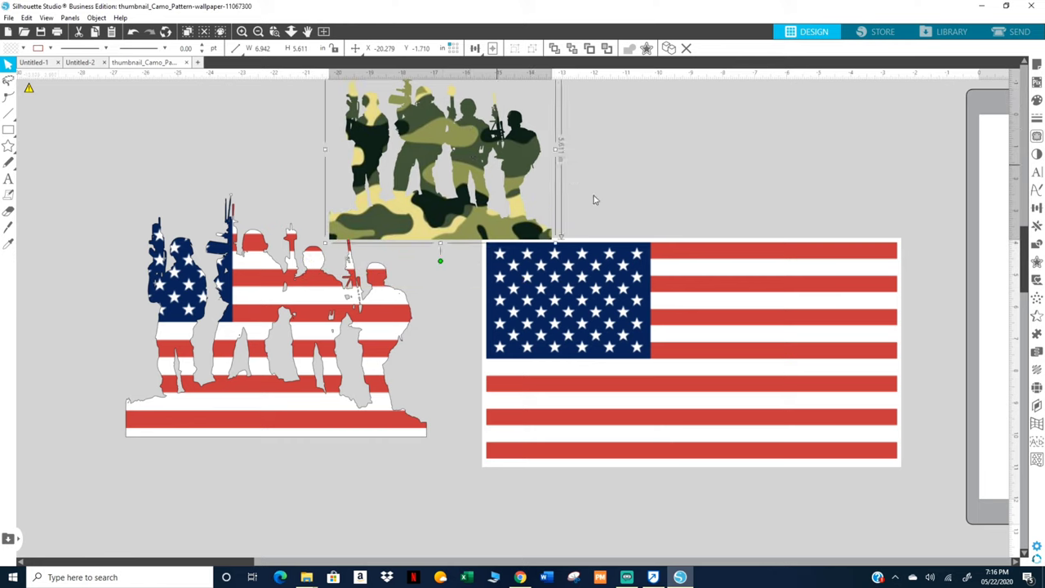
Duplicate the camo soldiers, place the copy on the flag's right side, and fill it solid black.
key(ctrl+d)
drag(625, 195, 767, 391)
click(1037, 100)
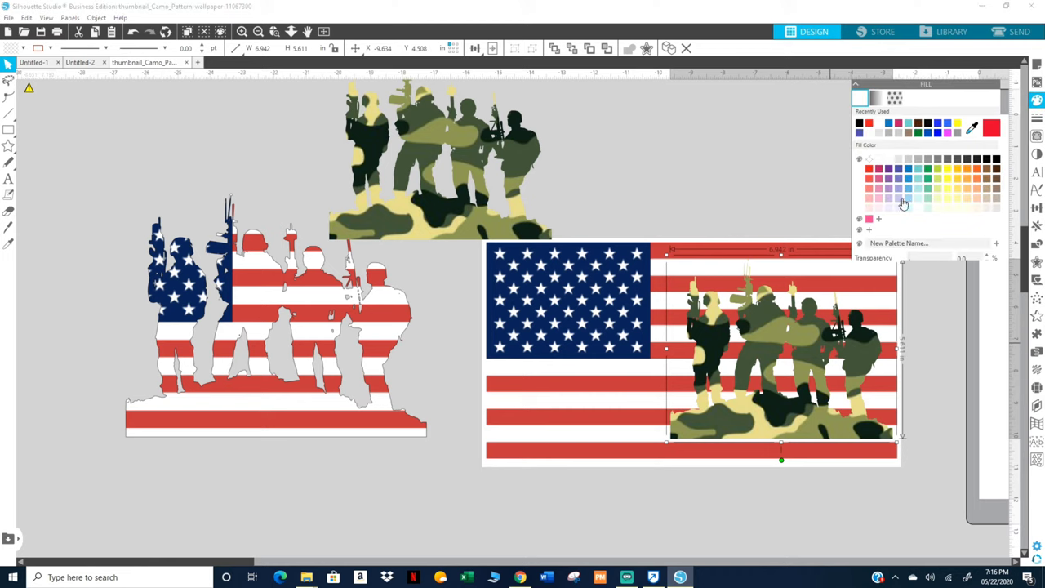
click(998, 160)
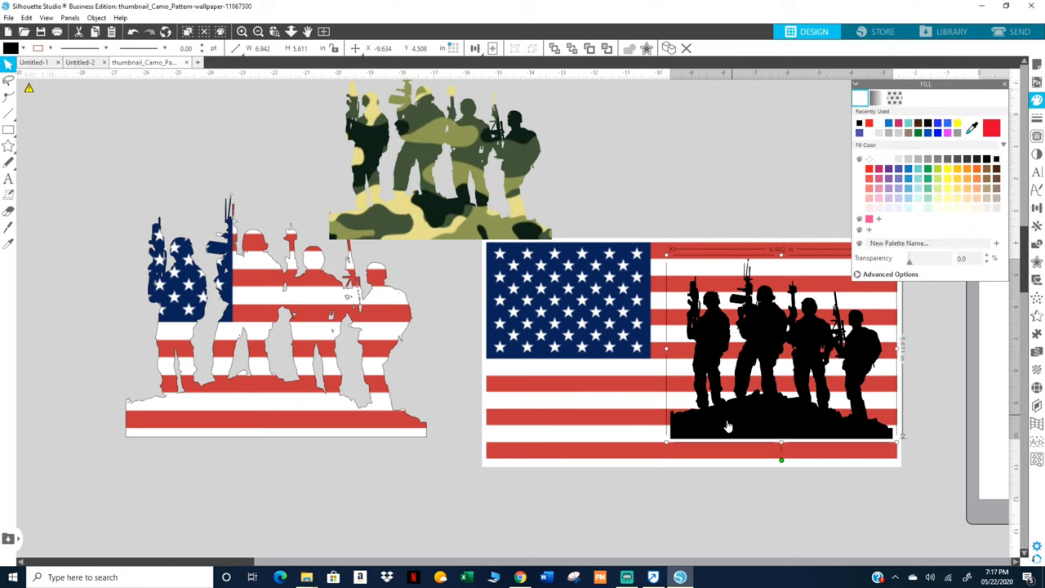
drag(730, 426, 735, 441)
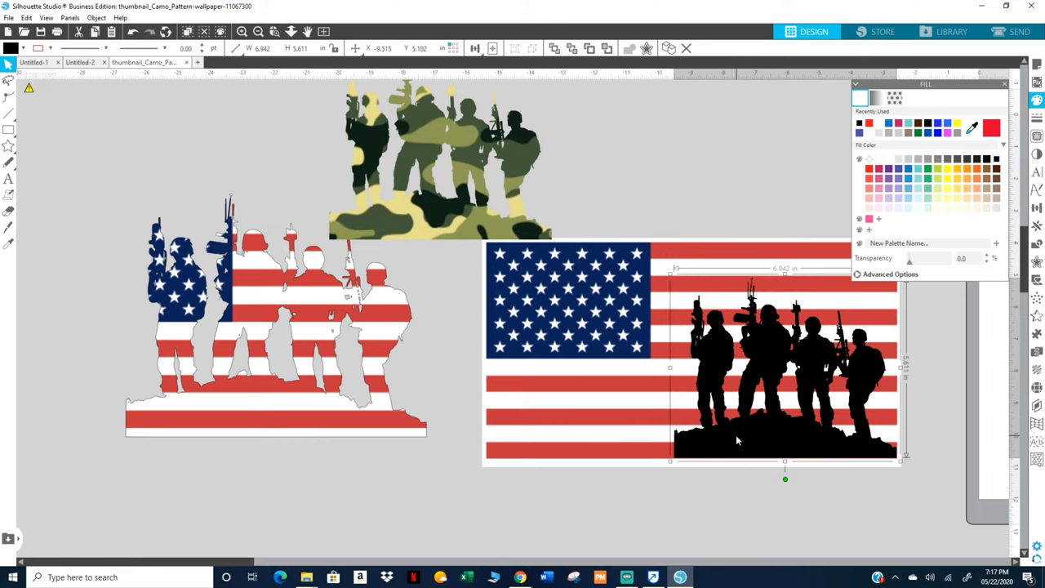
click(721, 200)
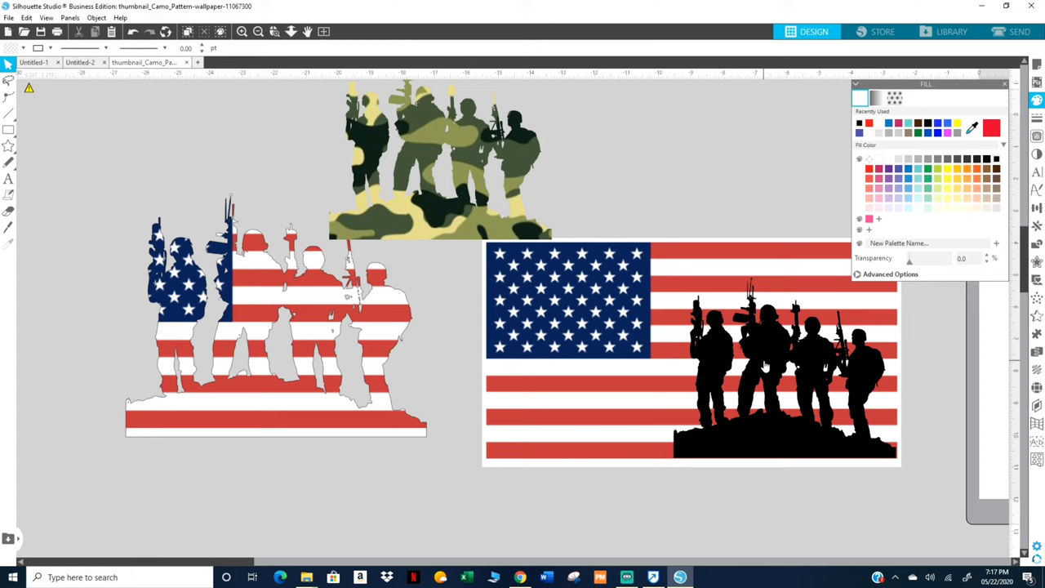
Enlarge the black soldiers to about 8.115 by 6.559 in and settle them on the flag.
drag(817, 367, 789, 331)
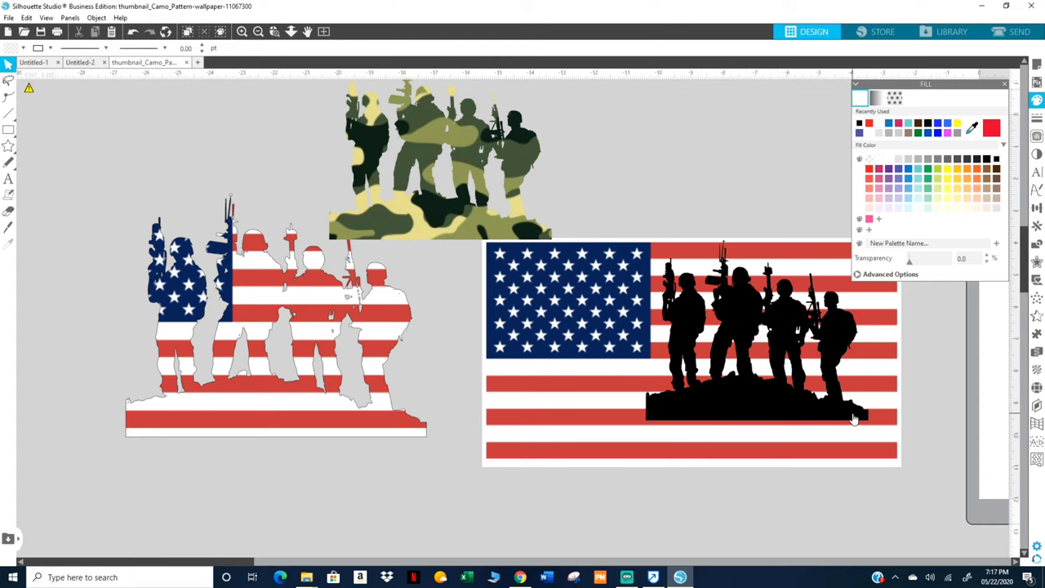
click(866, 428)
drag(886, 441, 862, 454)
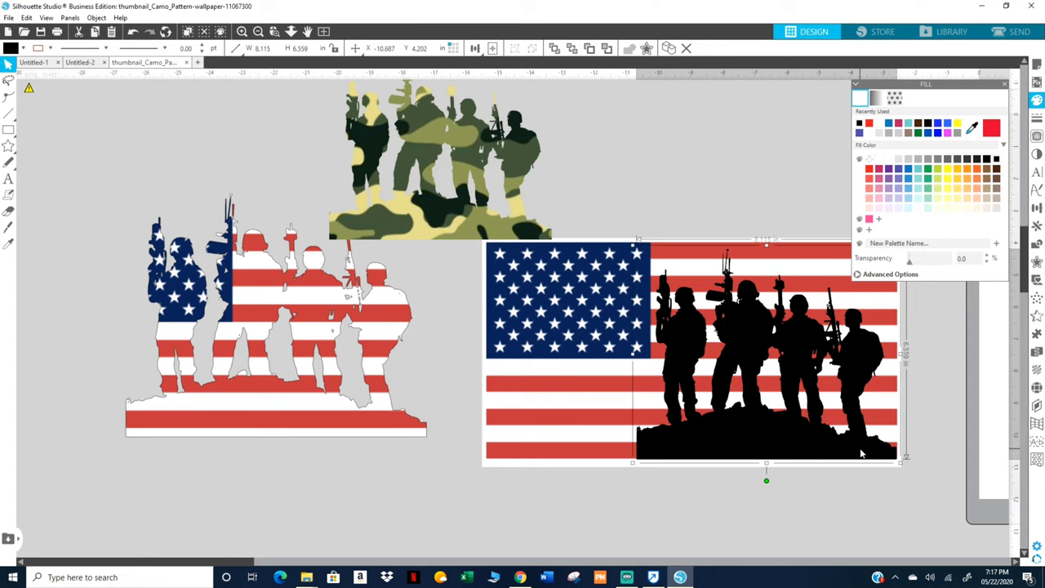
drag(861, 455, 863, 452)
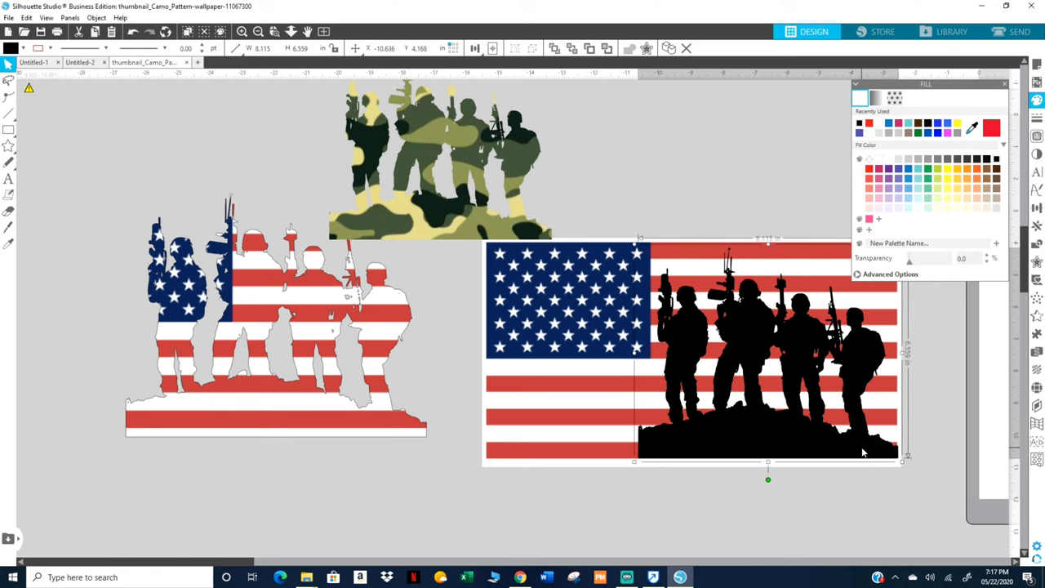
click(775, 204)
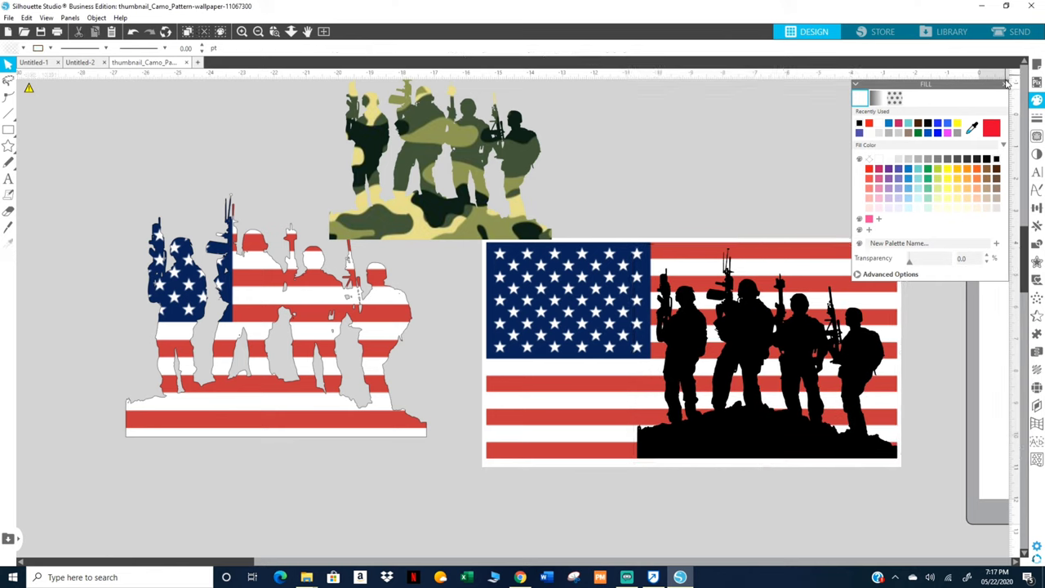
click(1006, 84)
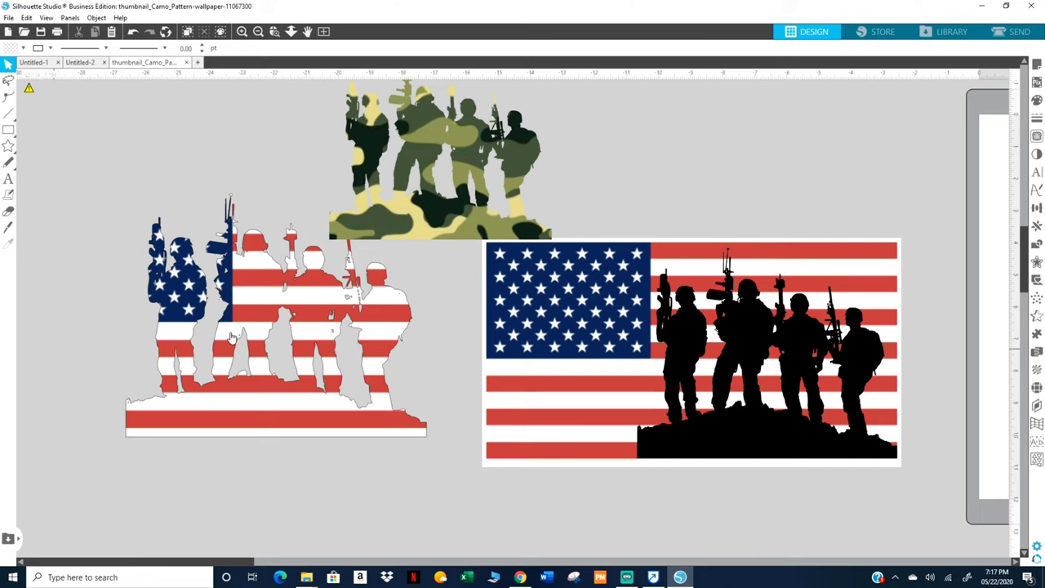
Move the flag-pattern soldiers down-left and add the name as Arial text about 5.741 in wide above them.
drag(343, 351, 311, 424)
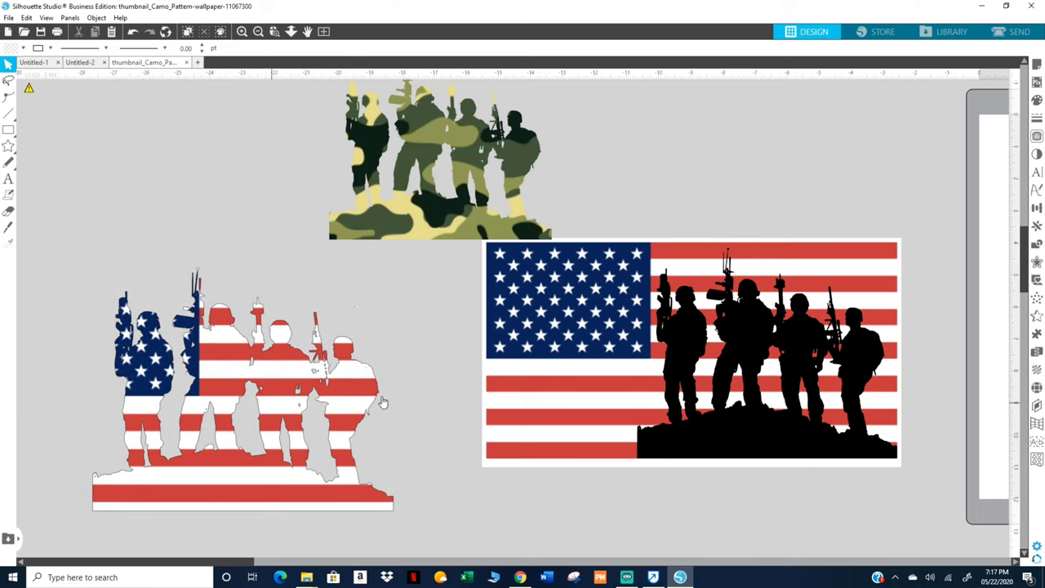
click(8, 178)
click(125, 187)
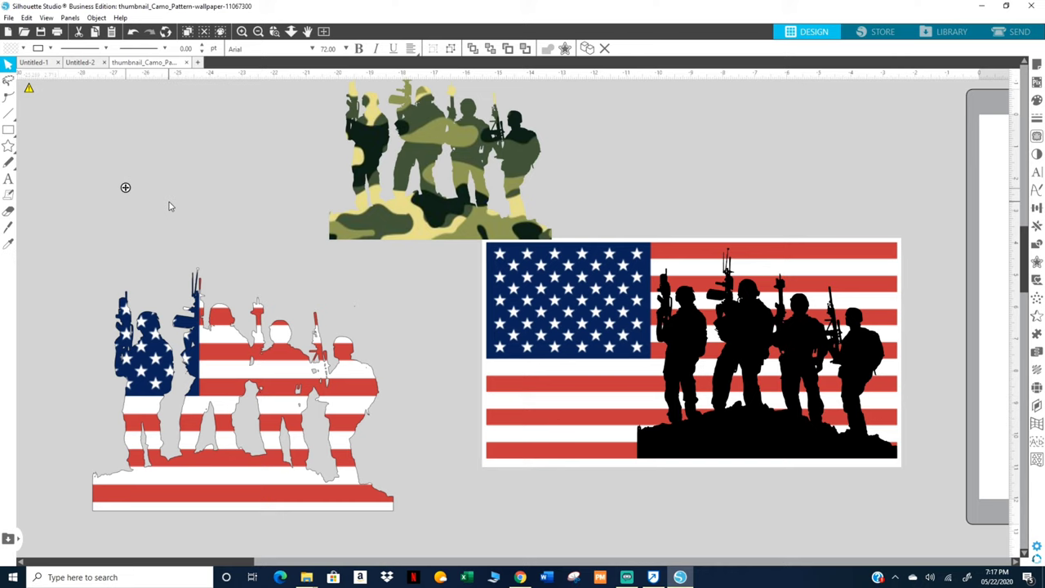
text(GINA)
drag(211, 149, 322, 115)
drag(262, 169, 225, 200)
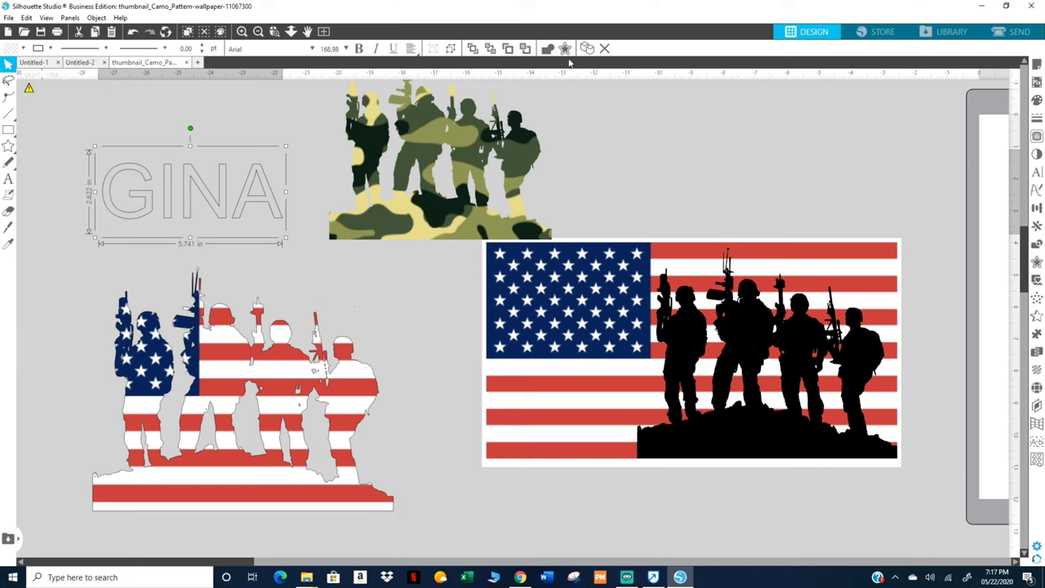
Try filling GINA with the camo image from the desktop folder, then undo it.
click(1006, 5)
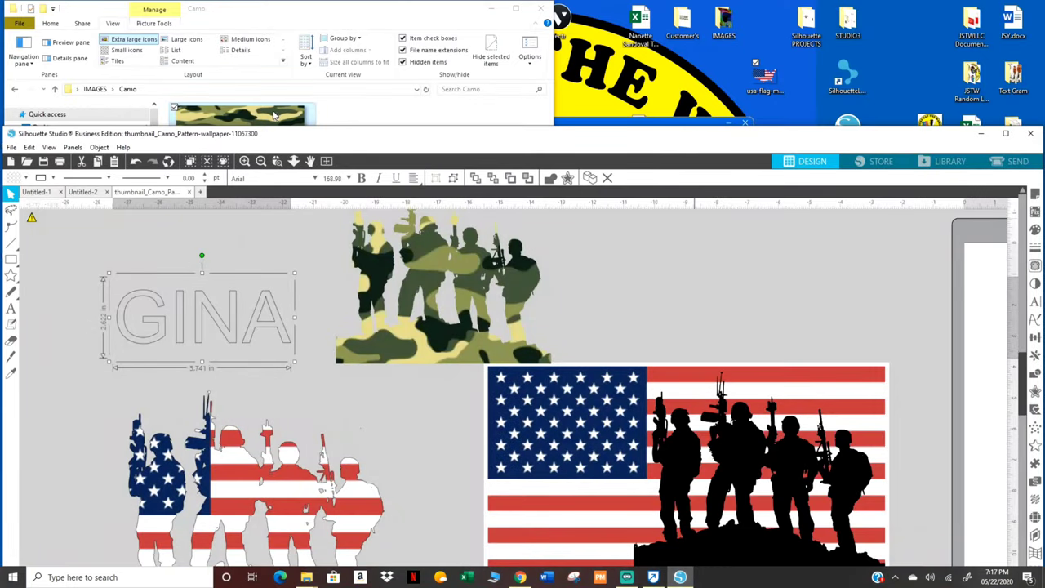
drag(274, 116, 264, 309)
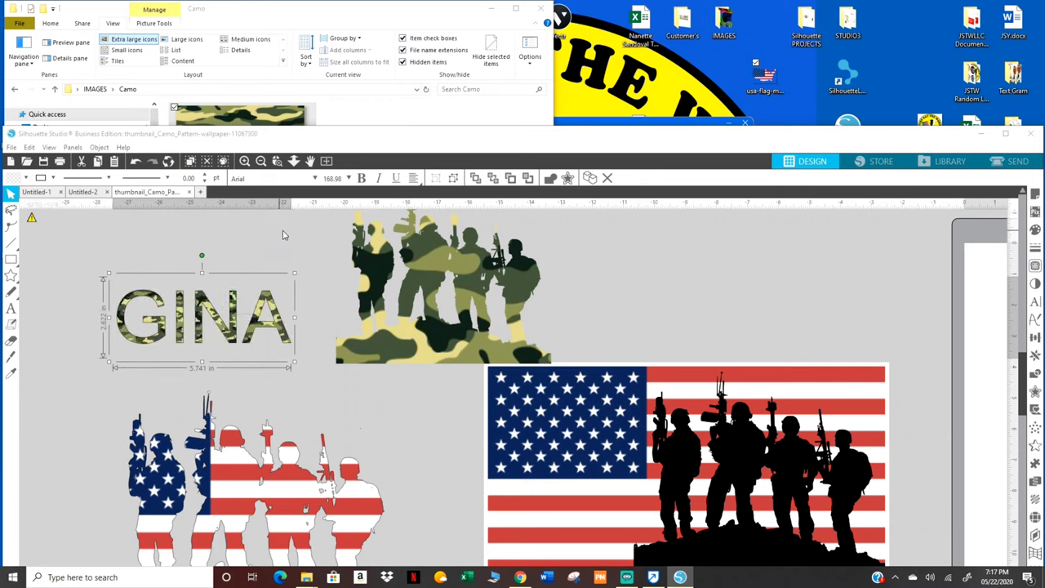
click(135, 162)
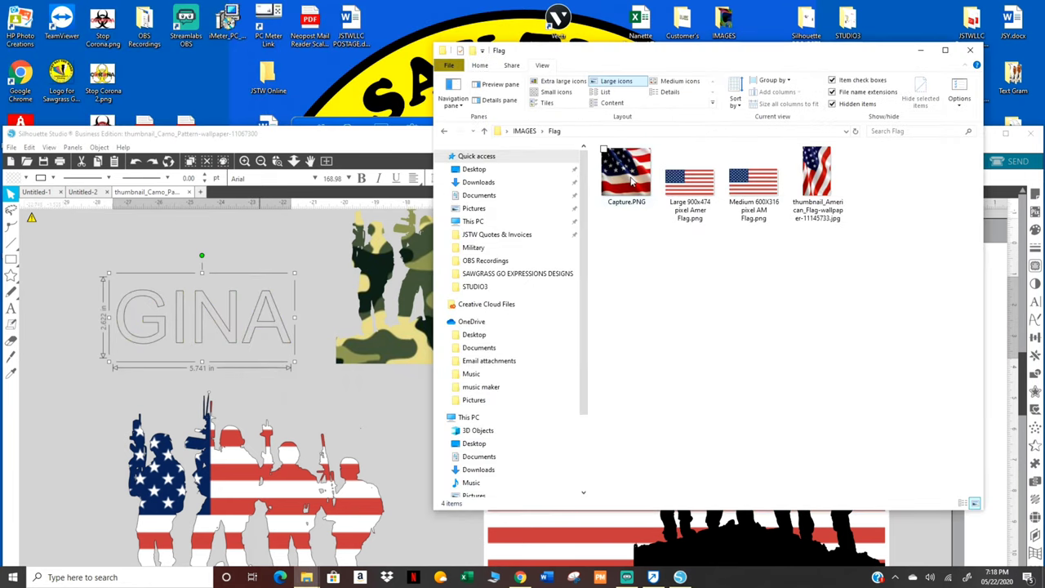
Fill GINA with the Capture.PNG flag image from the Flag folder and close the folder.
click(626, 174)
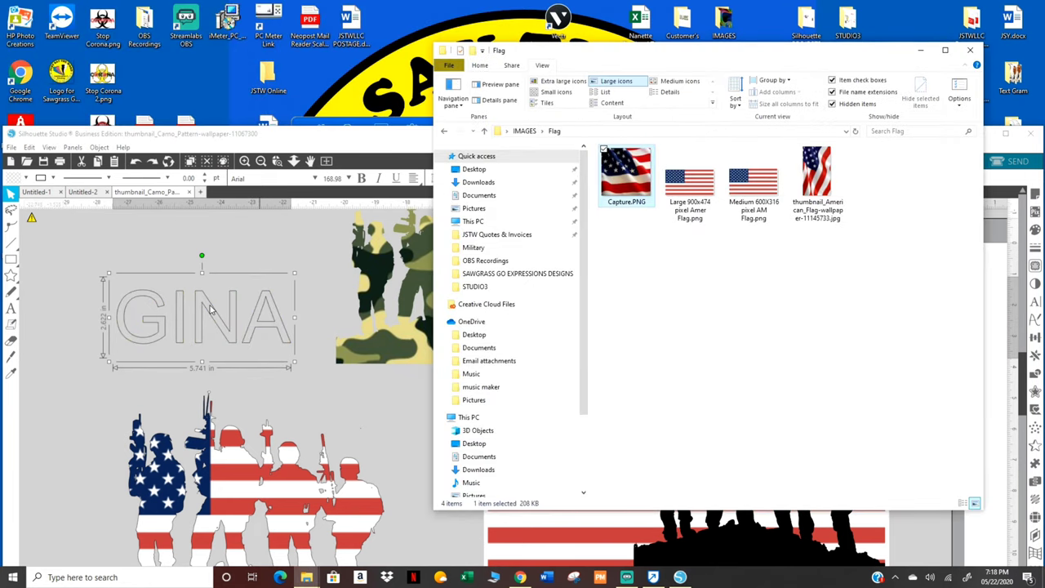
click(608, 167)
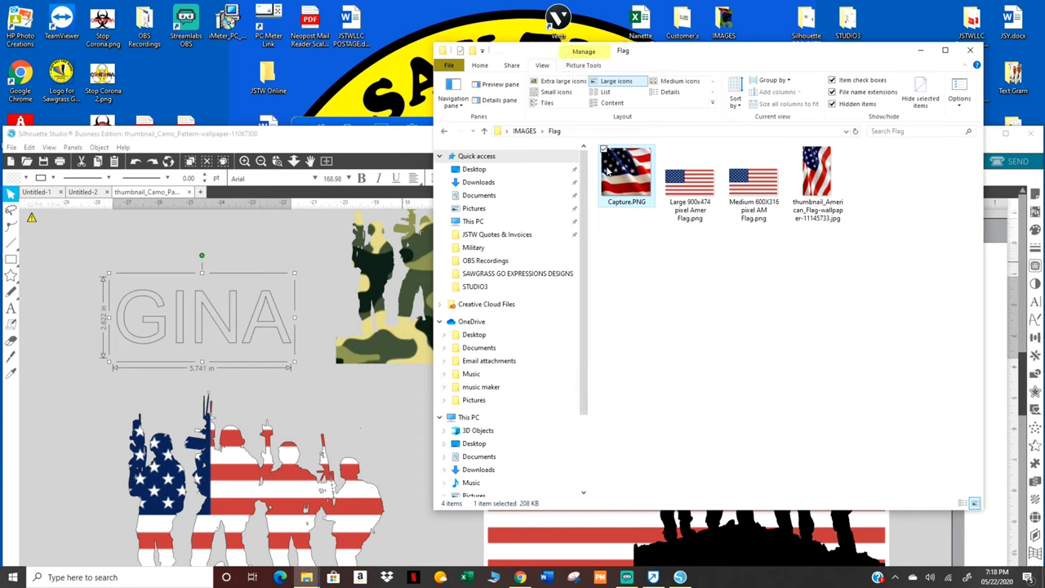
drag(608, 168, 247, 334)
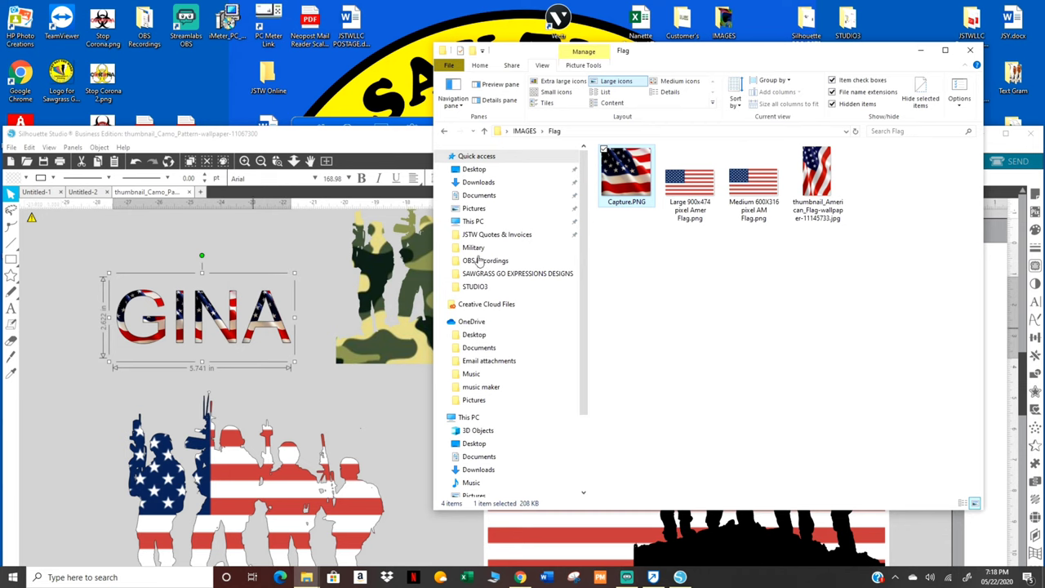
click(971, 52)
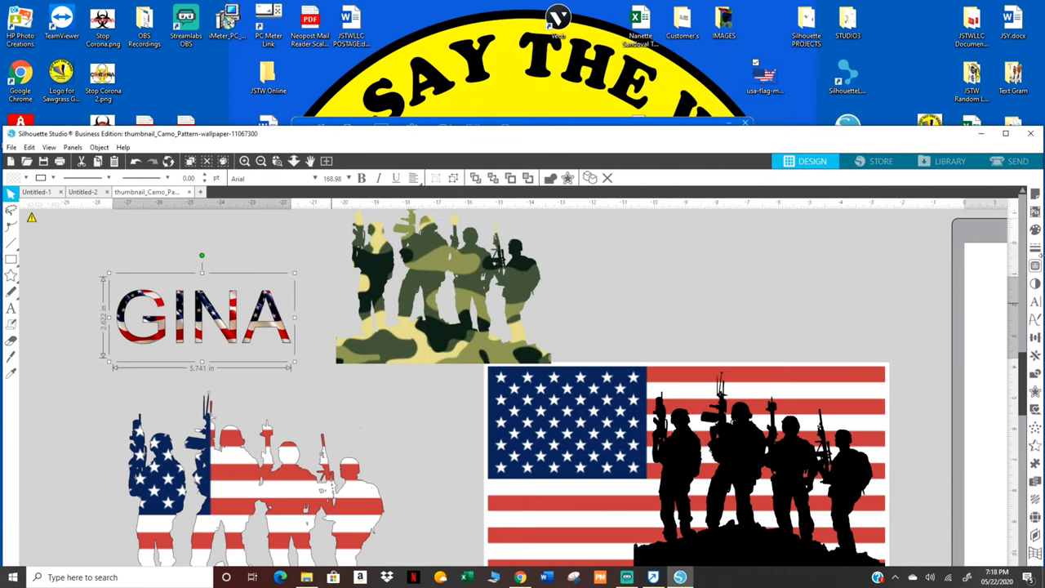
Set GINA in Cooper Black, maximize the window, and shrink GINA to 117.67 pt.
click(1035, 303)
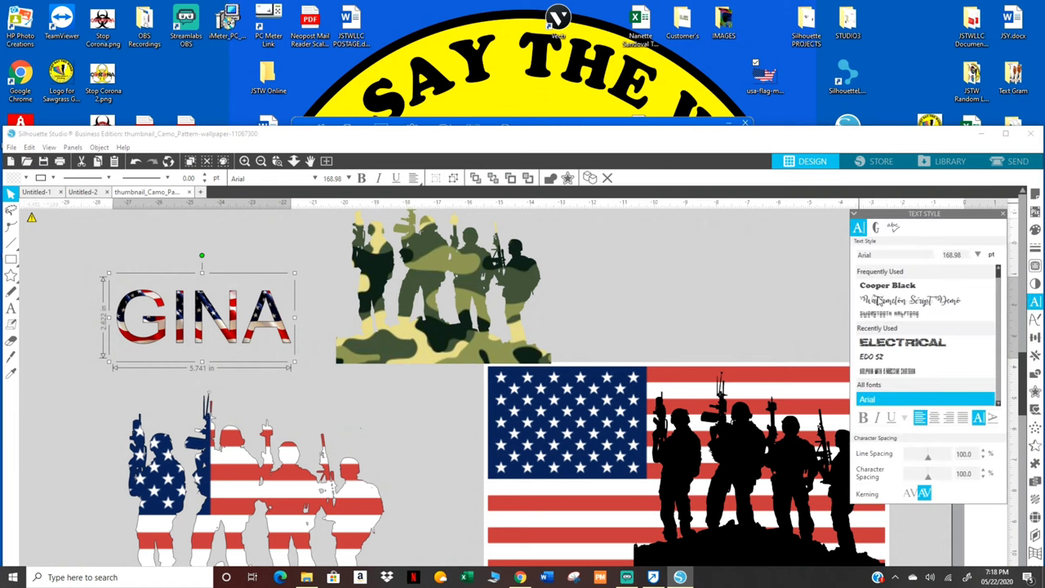
click(886, 285)
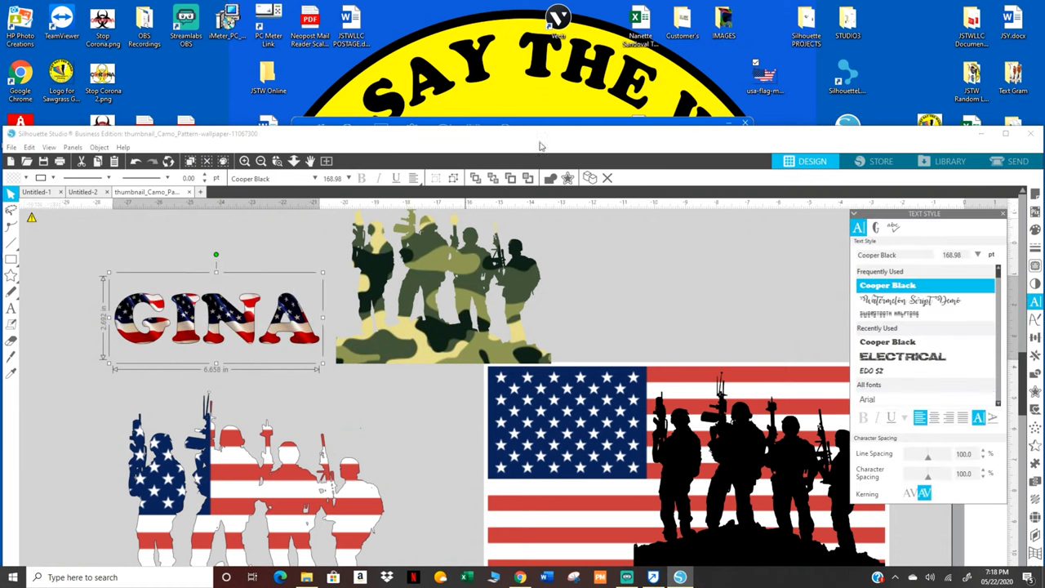
click(1005, 135)
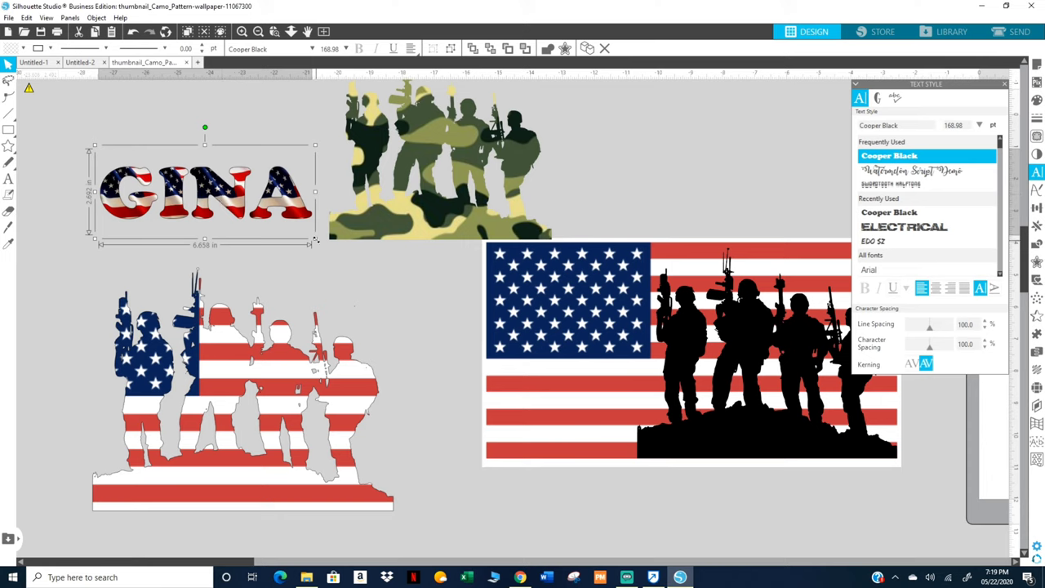
drag(314, 242, 250, 217)
drag(633, 217, 747, 336)
Group the flag and soldier pieces and move the group down and right.
right_click(748, 337)
click(772, 202)
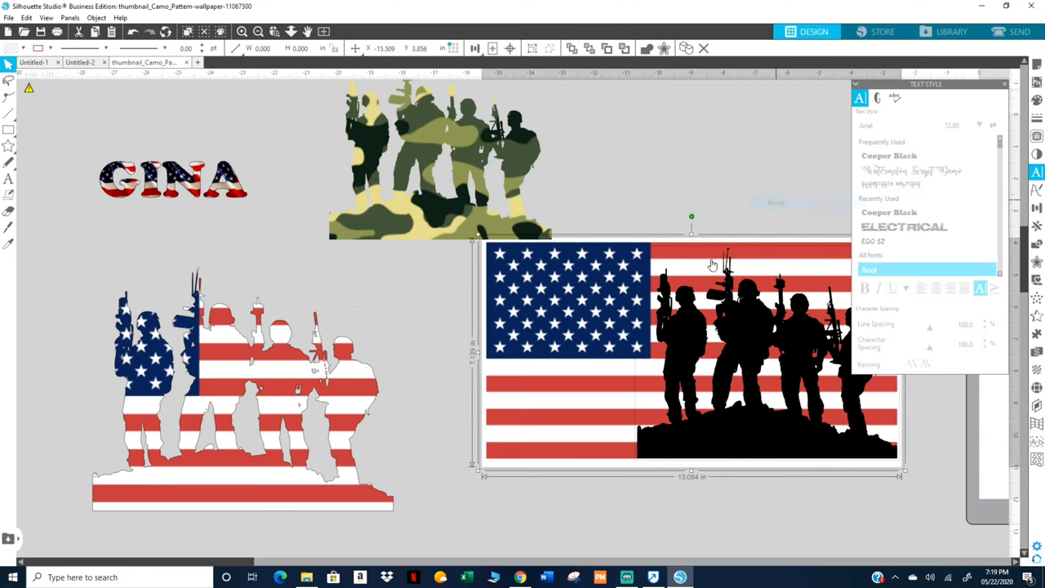
drag(749, 327, 766, 381)
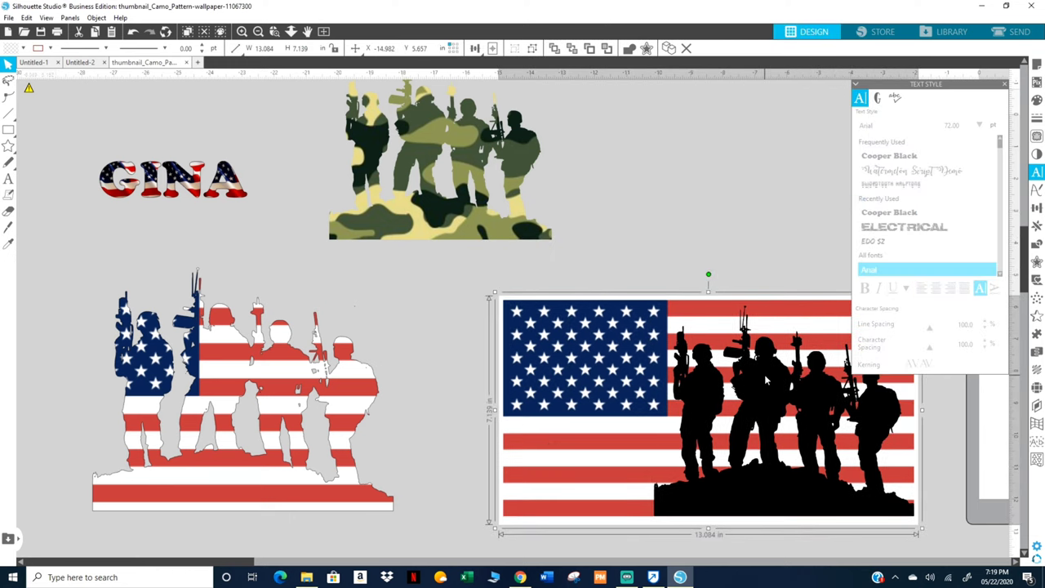
Enlarge the flag-patterned and camo soldier pictures, the camo one to about 8.430 in wide.
click(304, 392)
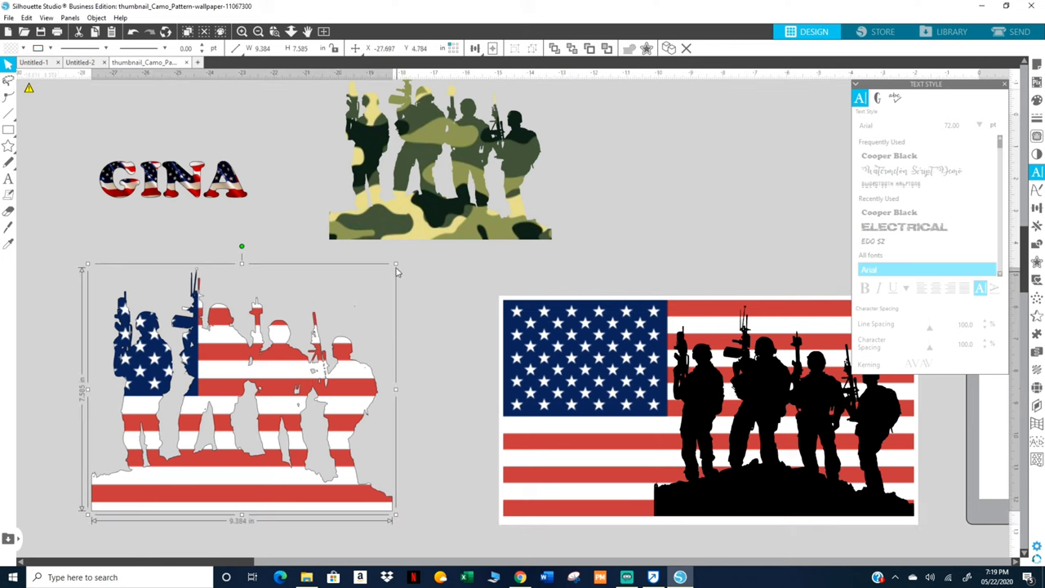
mouse_move(395, 264)
mouse_down()
mouse_move(433, 245)
mouse_move(402, 267)
mouse_up()
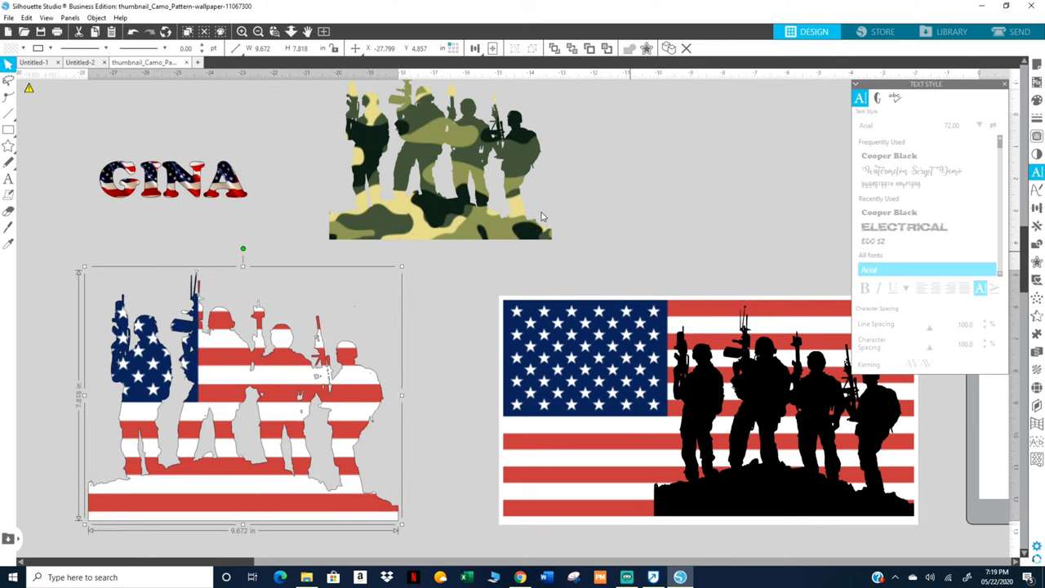
click(547, 228)
click(535, 240)
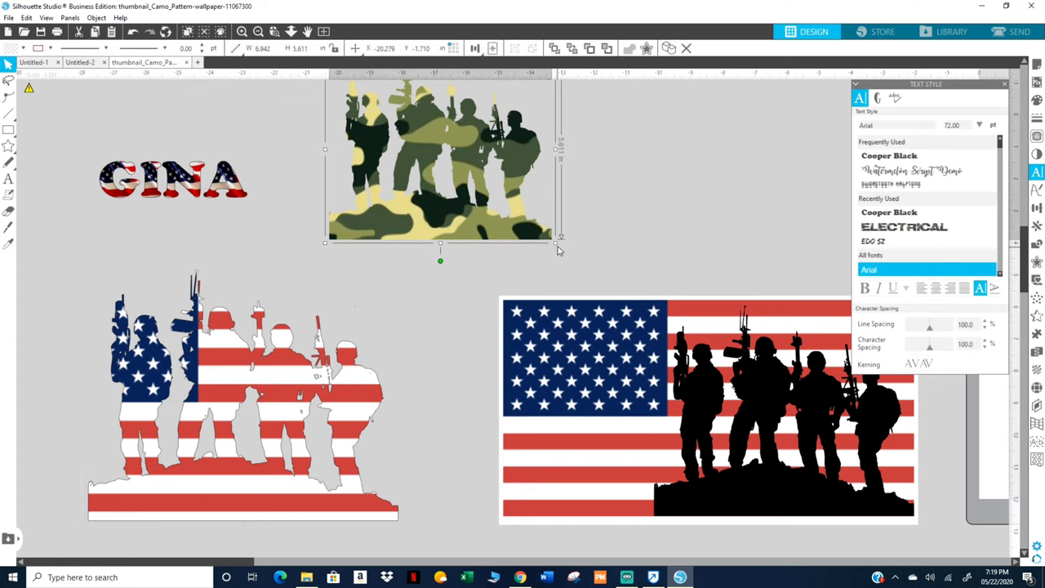
drag(566, 244, 607, 279)
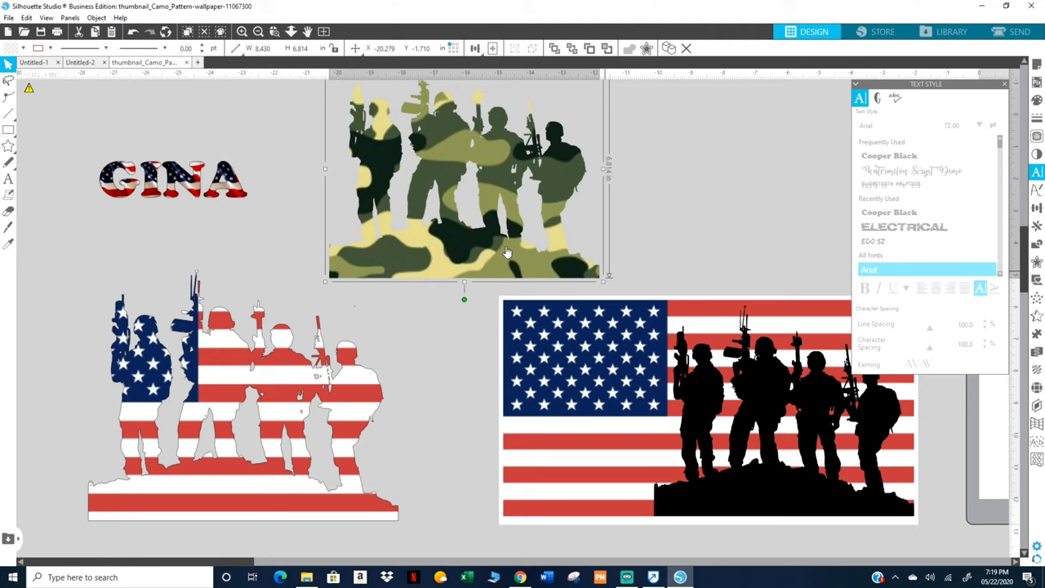
Place GINA across the bottom of the camo soldiers and select both together.
drag(225, 196, 518, 272)
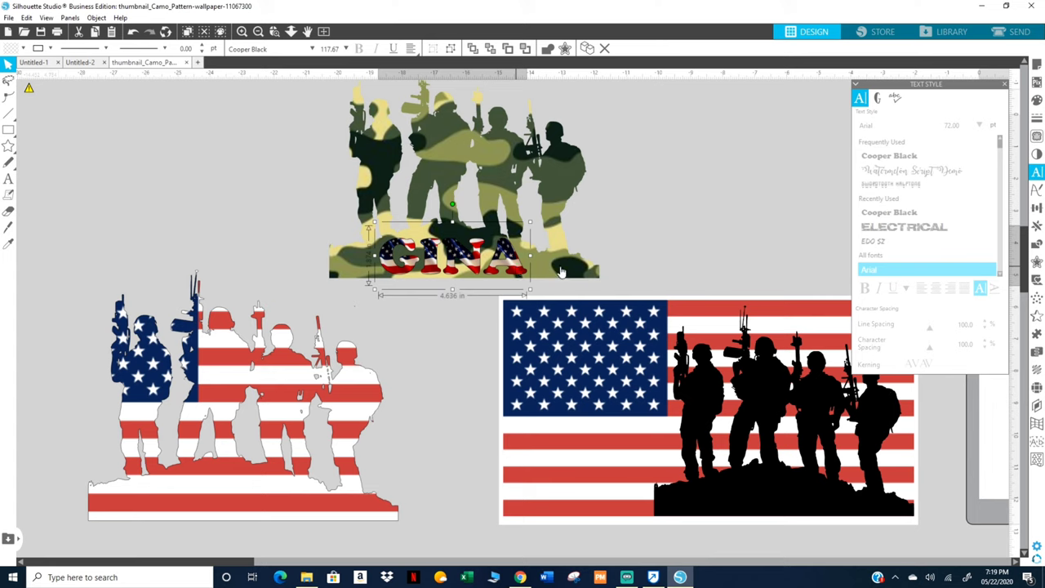
click(564, 203)
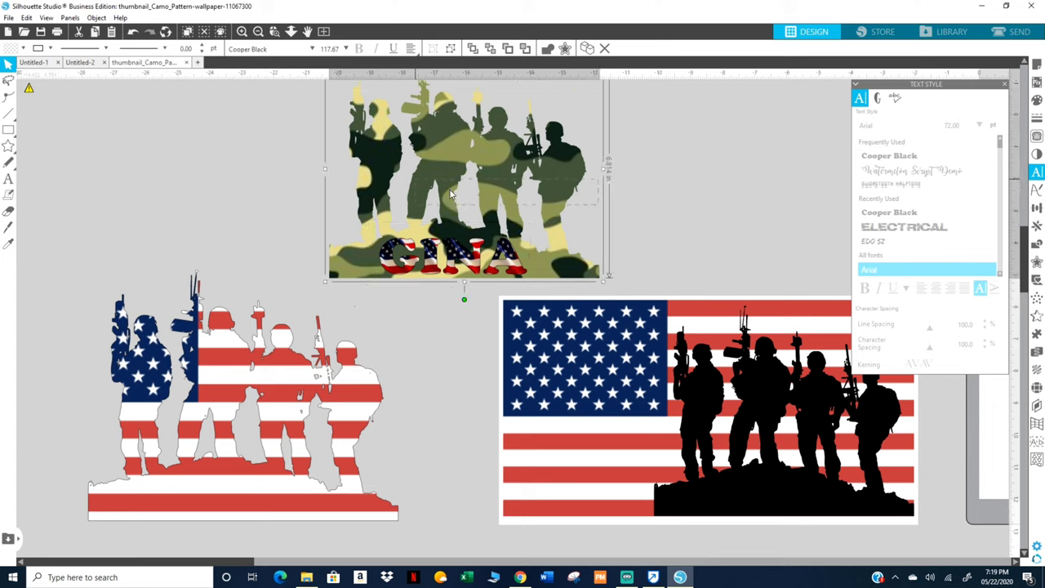
shift+click(421, 256)
Duplicate the camo picture with GINA, delete the copy's GINA, and move the copy right.
key(i)
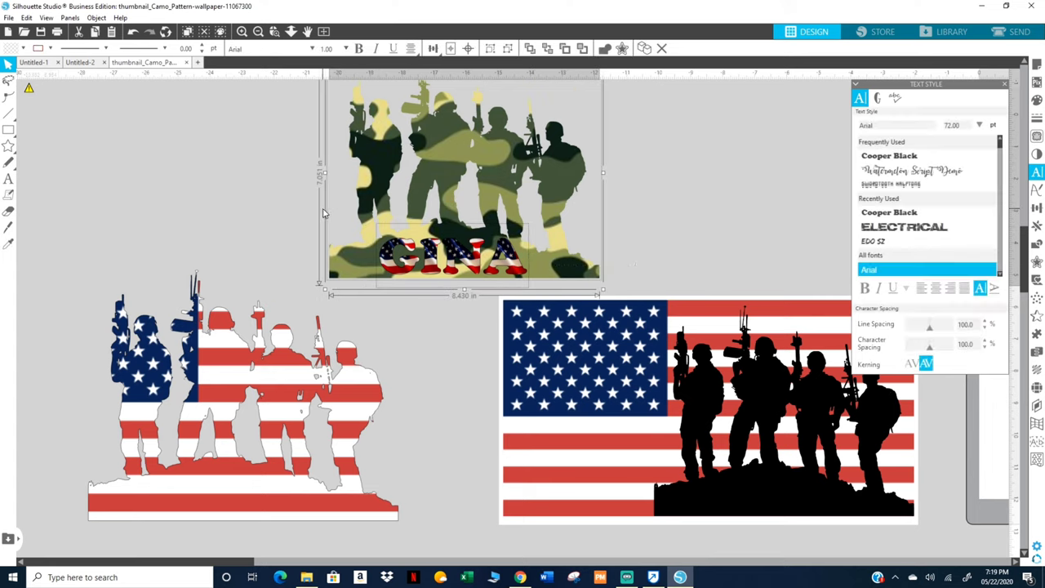
key(ctrl+d)
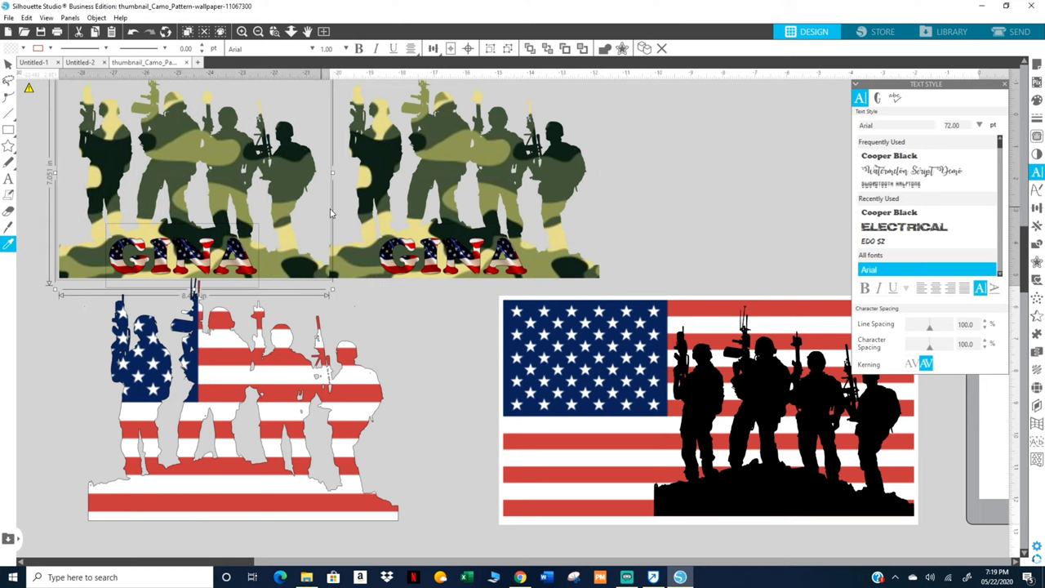
key(Escape)
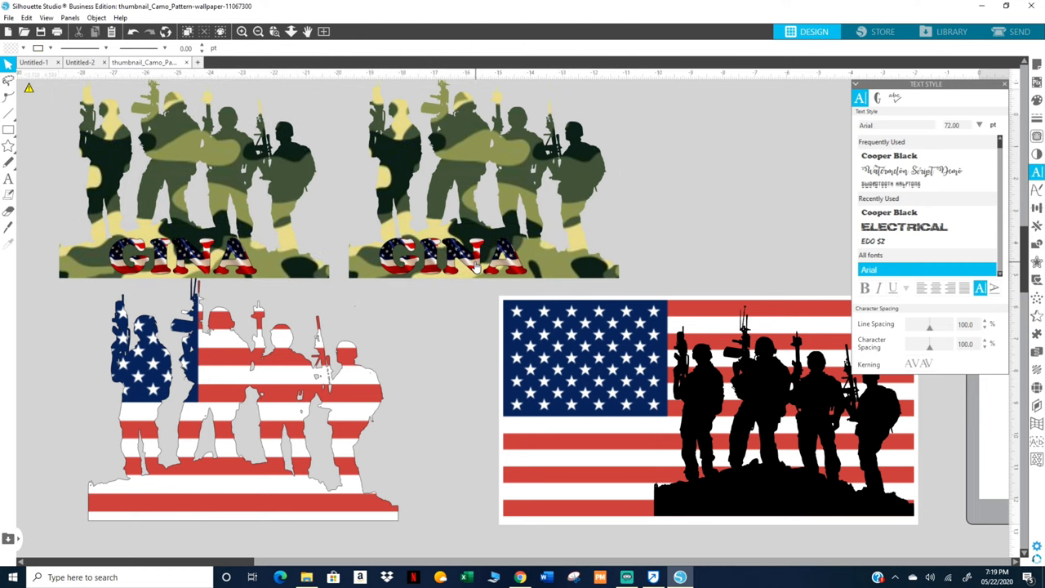
drag(477, 267, 496, 265)
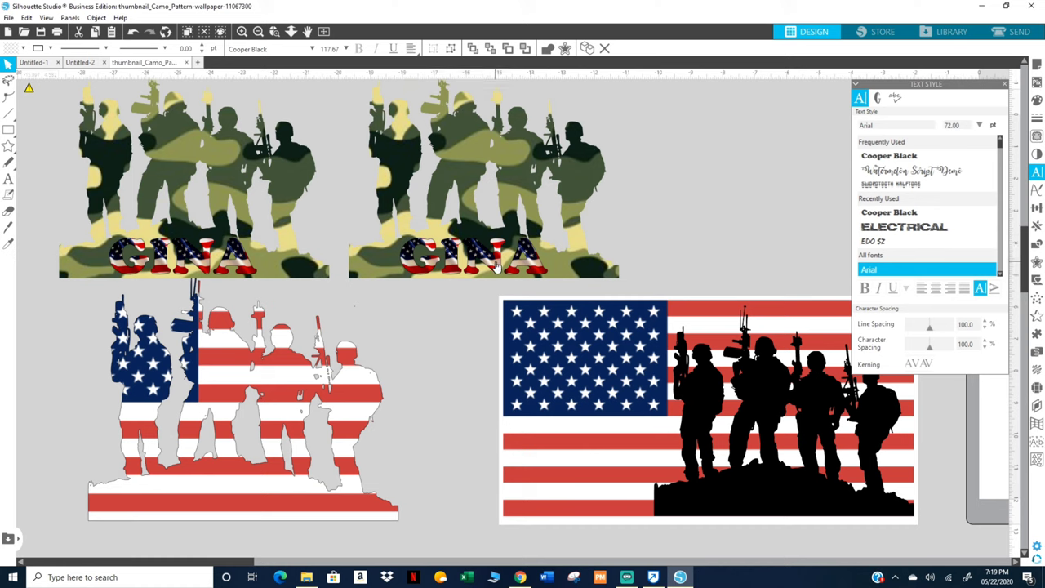
key(Delete)
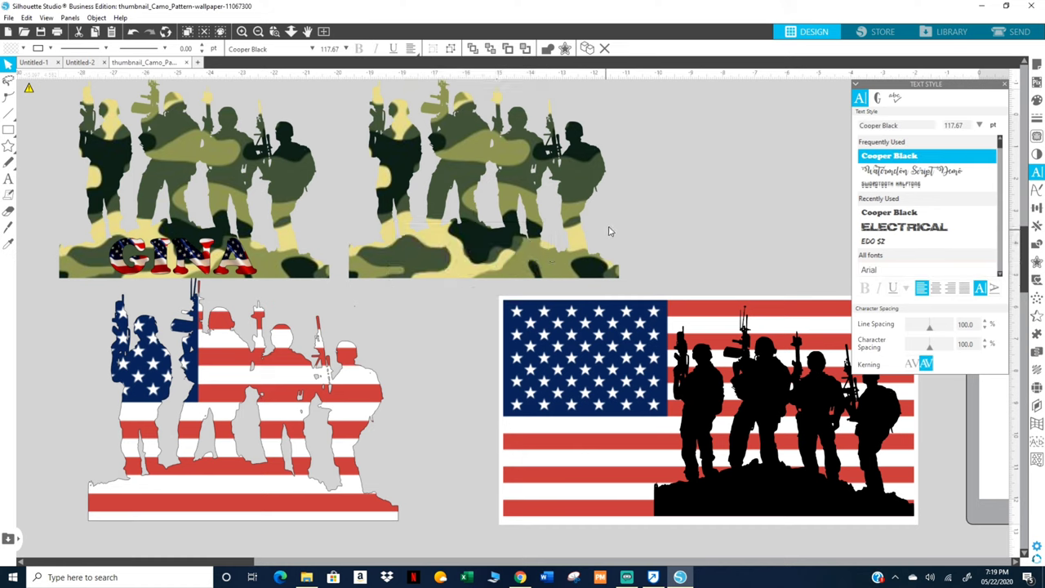
drag(591, 226, 768, 226)
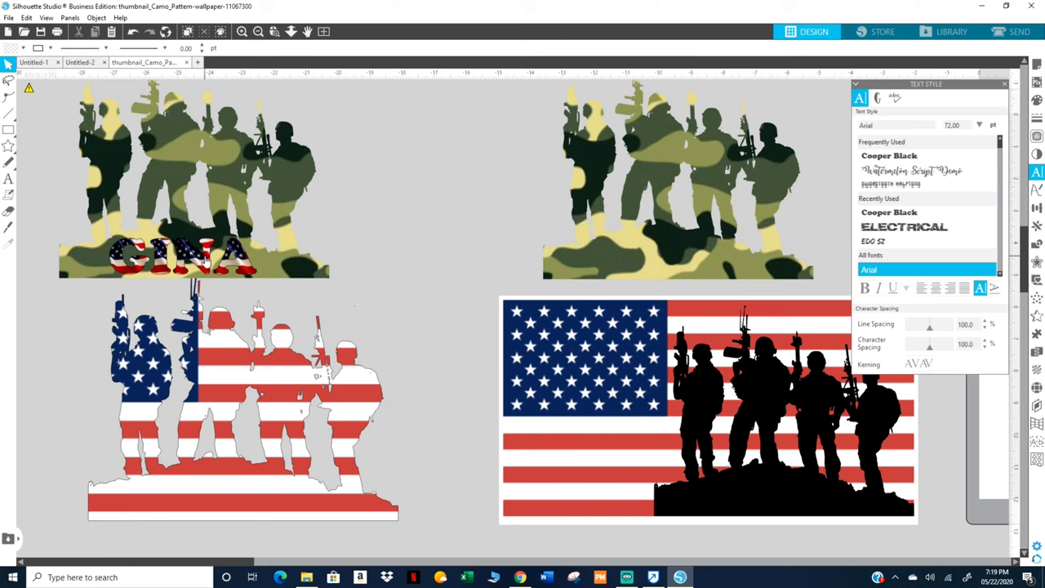
Move GINA into the gap, duplicate it at 187.68 pt, and stack it above.
drag(207, 260, 438, 211)
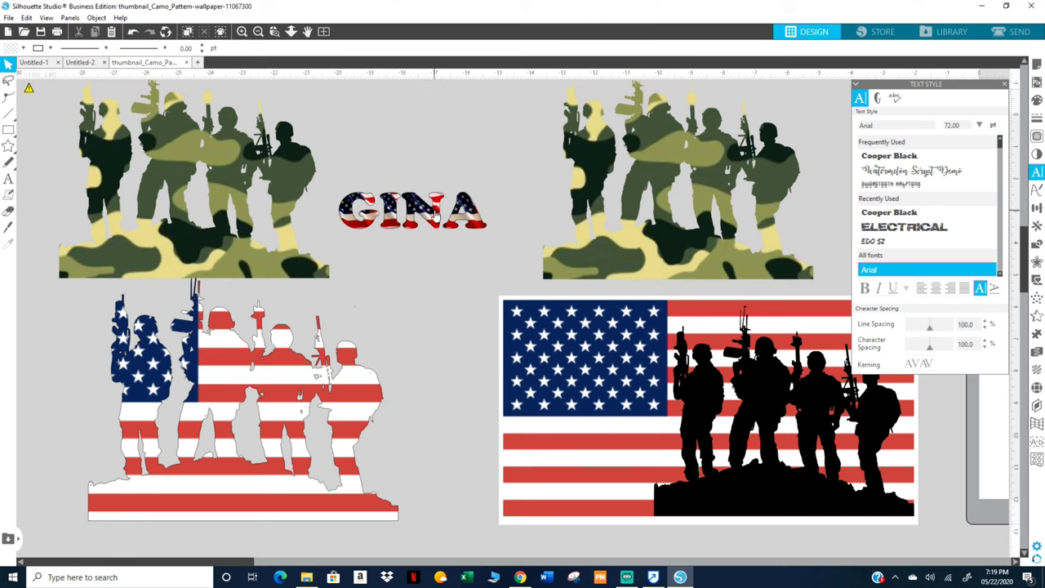
key(ctrl+d)
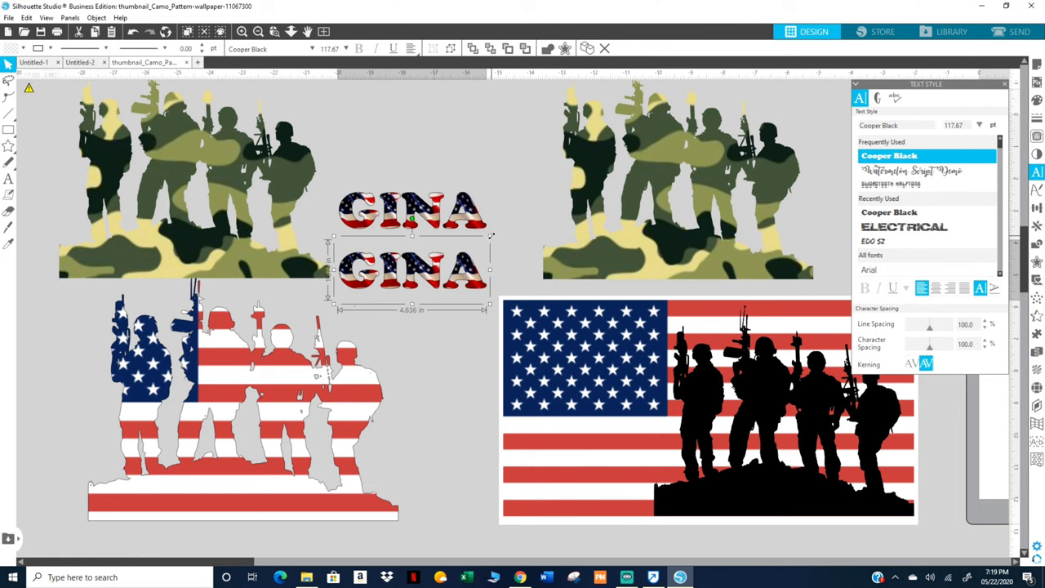
drag(496, 234, 578, 200)
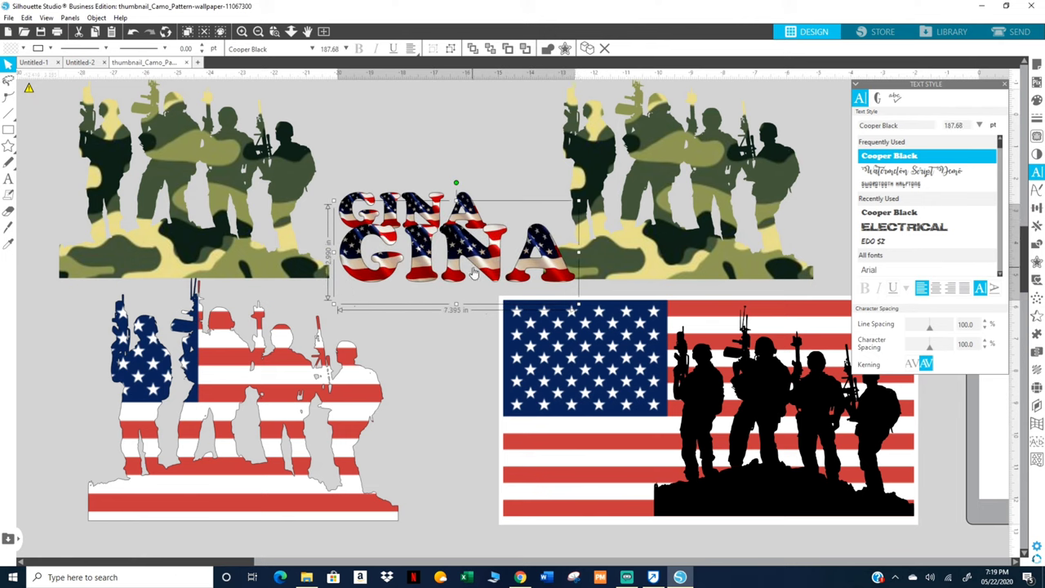
drag(474, 273, 459, 165)
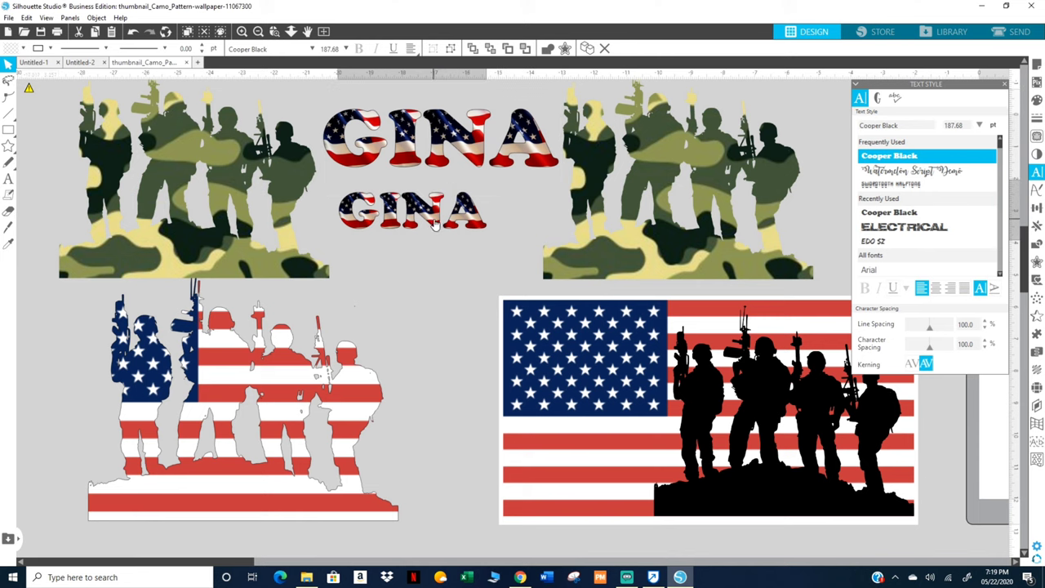
Delete the smaller middle GINA, keeping the large copy, and nudge the camo picture right.
click(437, 227)
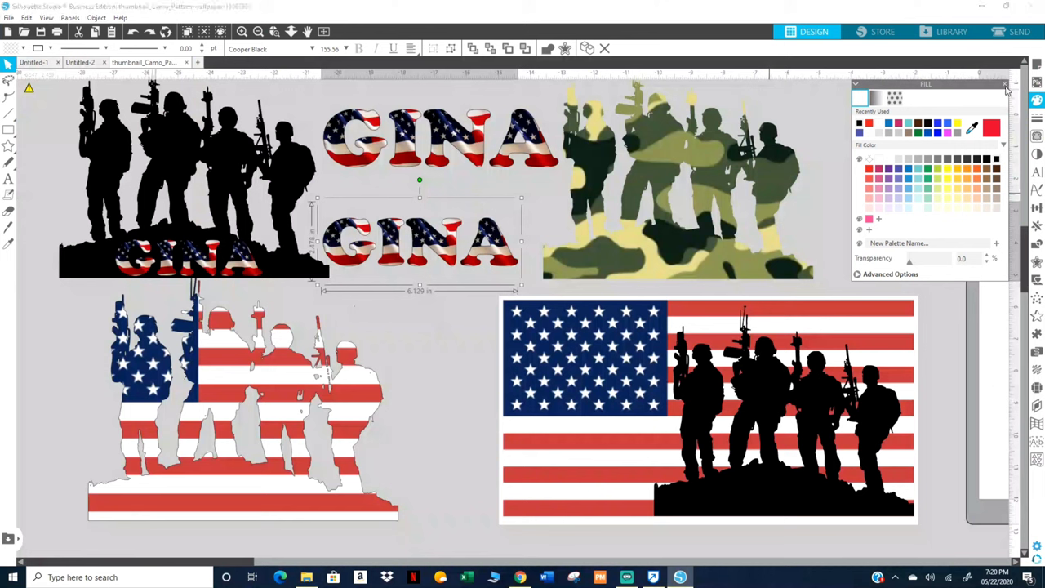
click(1006, 87)
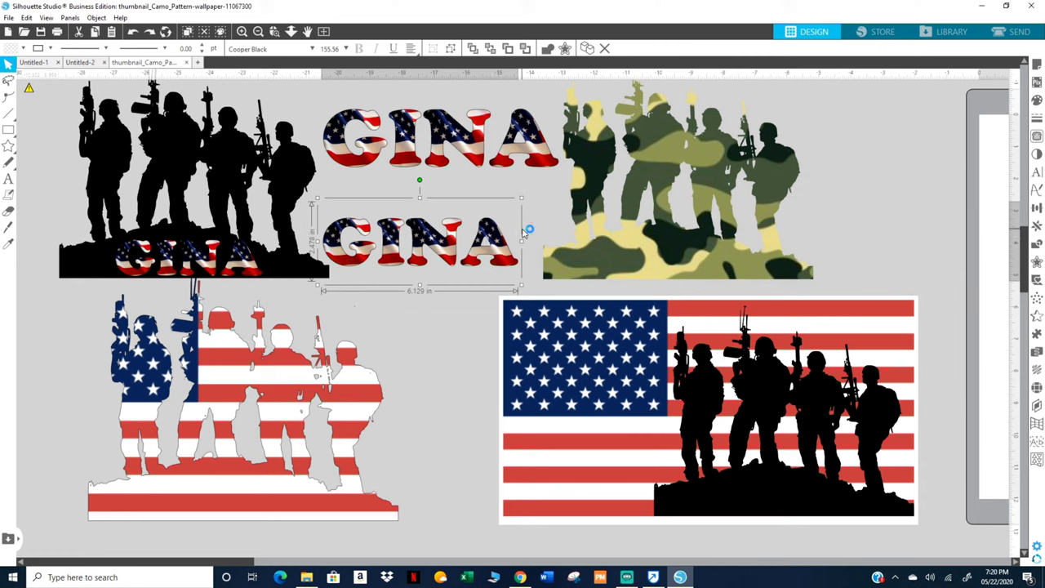
key(Delete)
drag(730, 235, 764, 238)
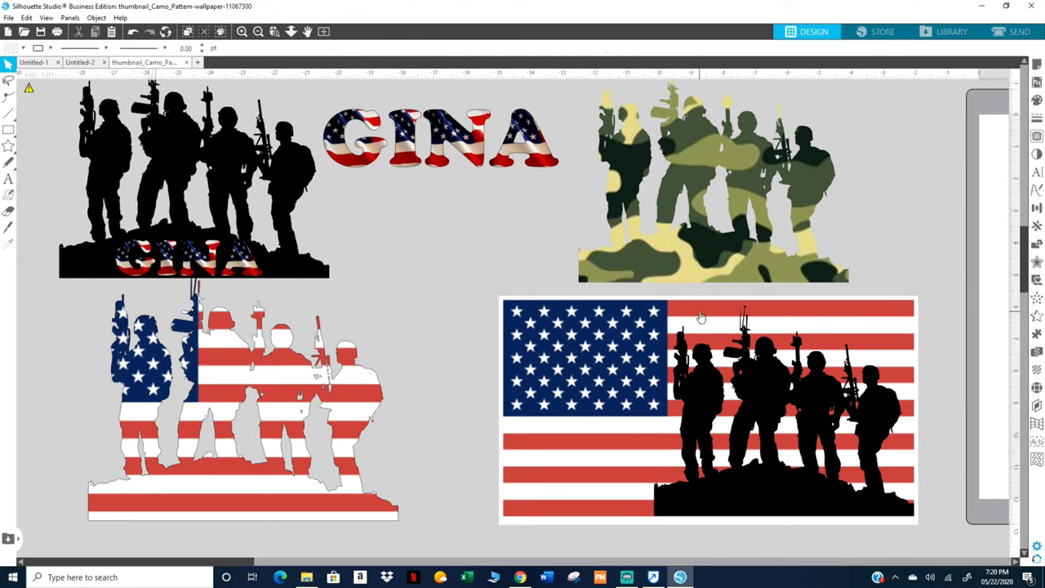